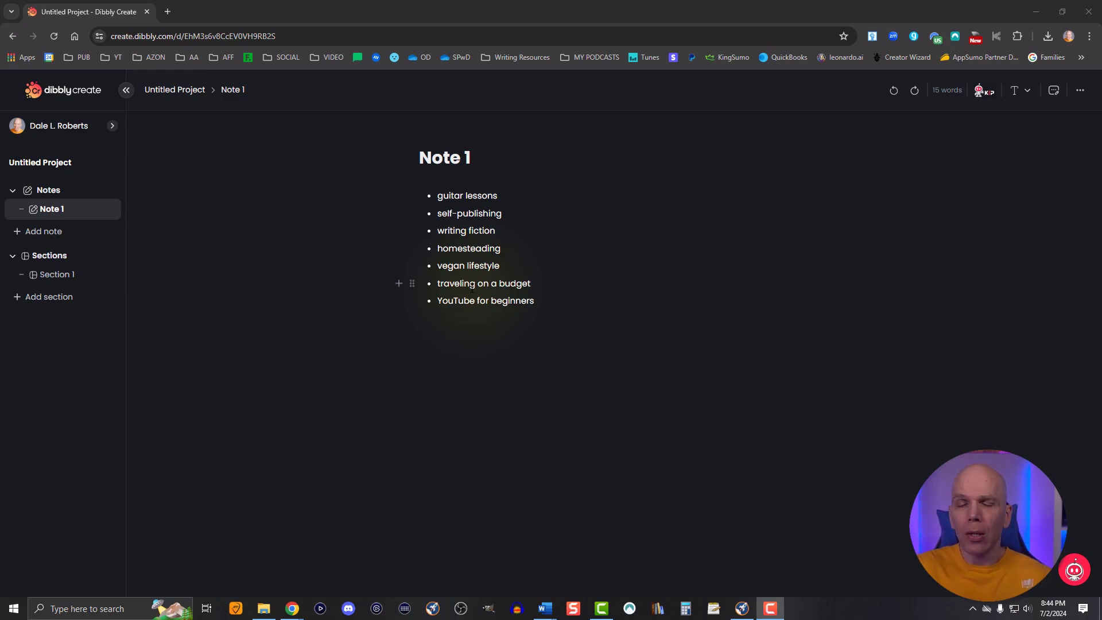
Copy "homesteading" from the note's list and open the Amazon - Search Term Analysis in KIP's Research tool
{"action": "double_click", "coordinate": [439, 248]}
{"action": "key", "text": "ctrl+c"}
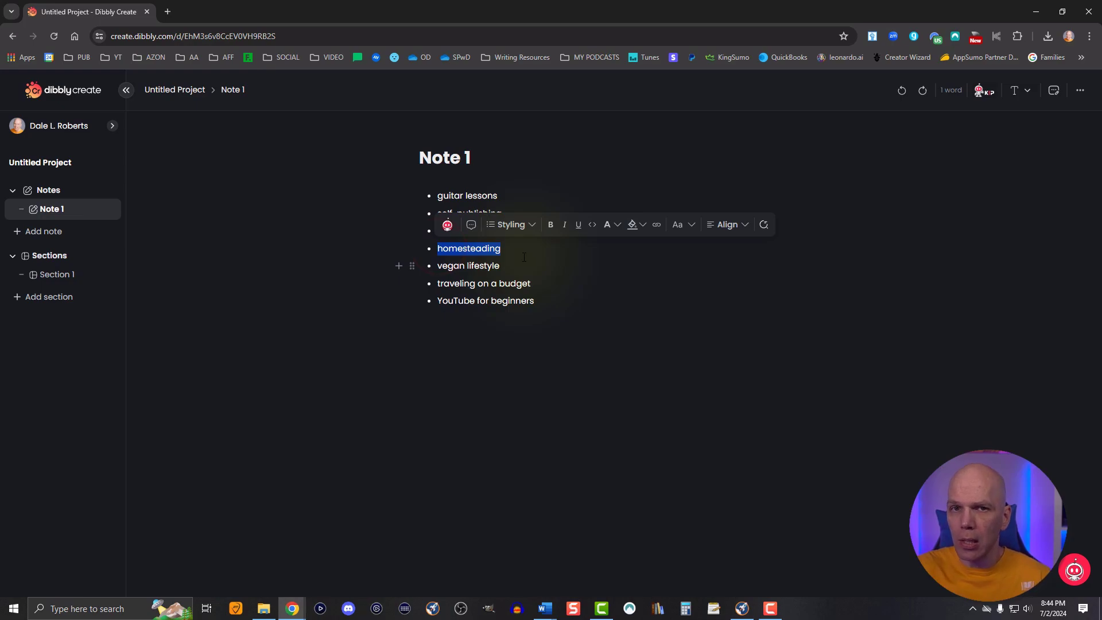
{"action": "left_click", "coordinate": [985, 94]}
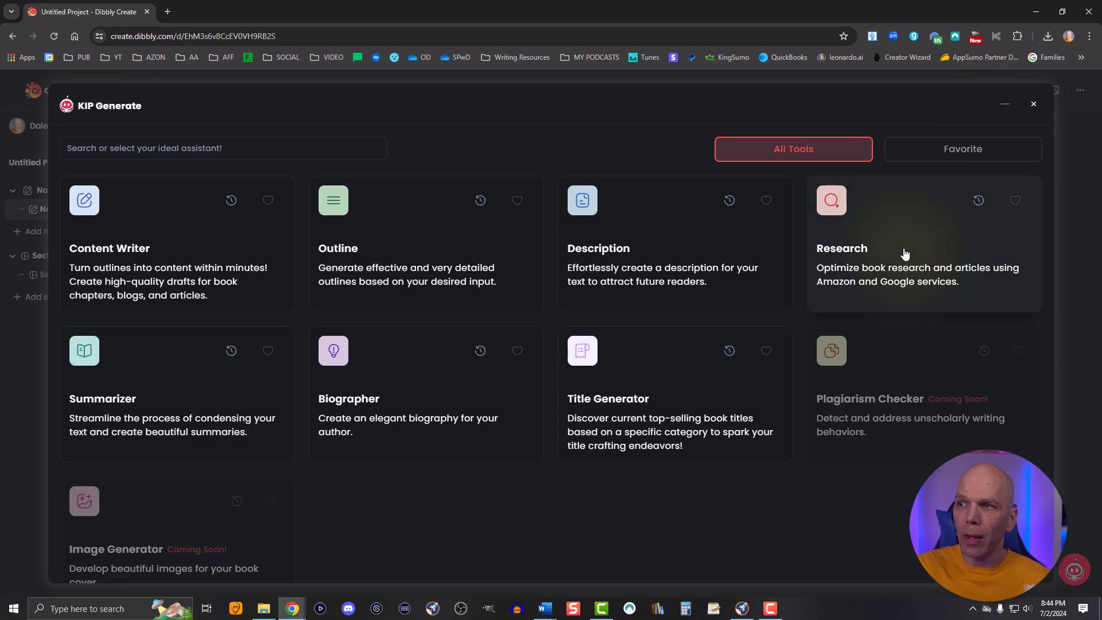
{"action": "left_click", "coordinate": [904, 254]}
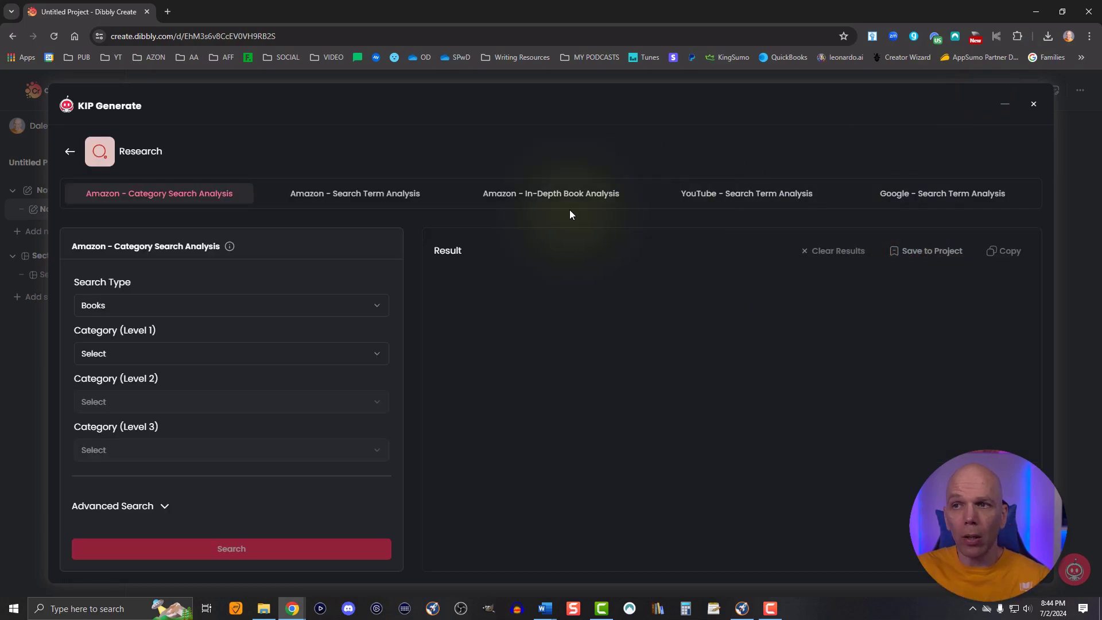
{"action": "left_click", "coordinate": [414, 193]}
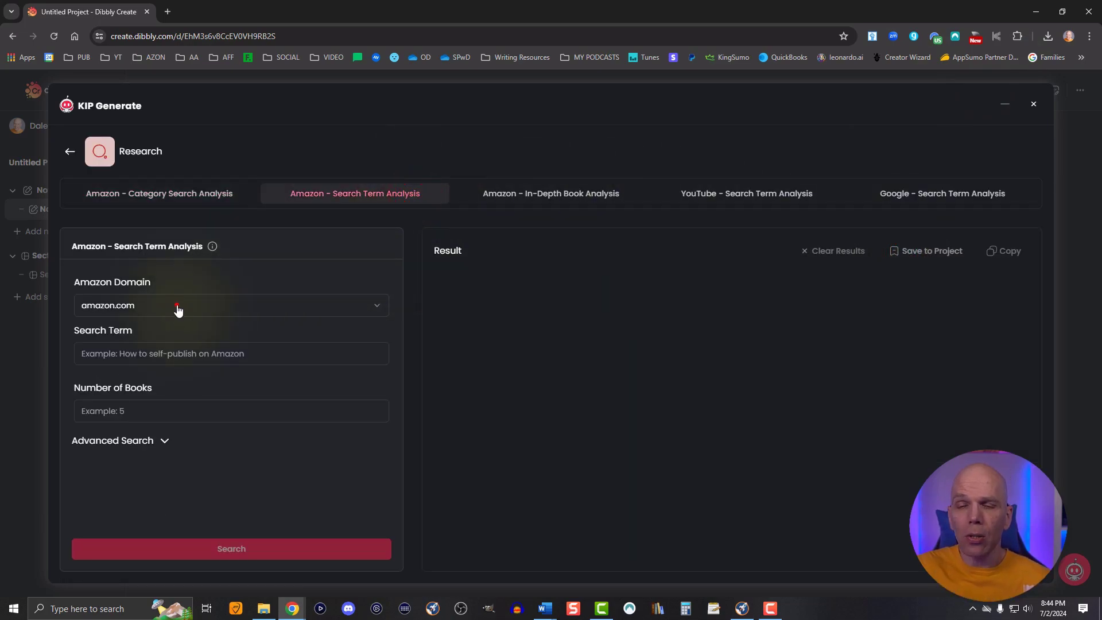
Set up the analysis for amazon.com with the search term "homesteading" and 5 as the number of books
{"action": "left_click", "coordinate": [175, 306]}
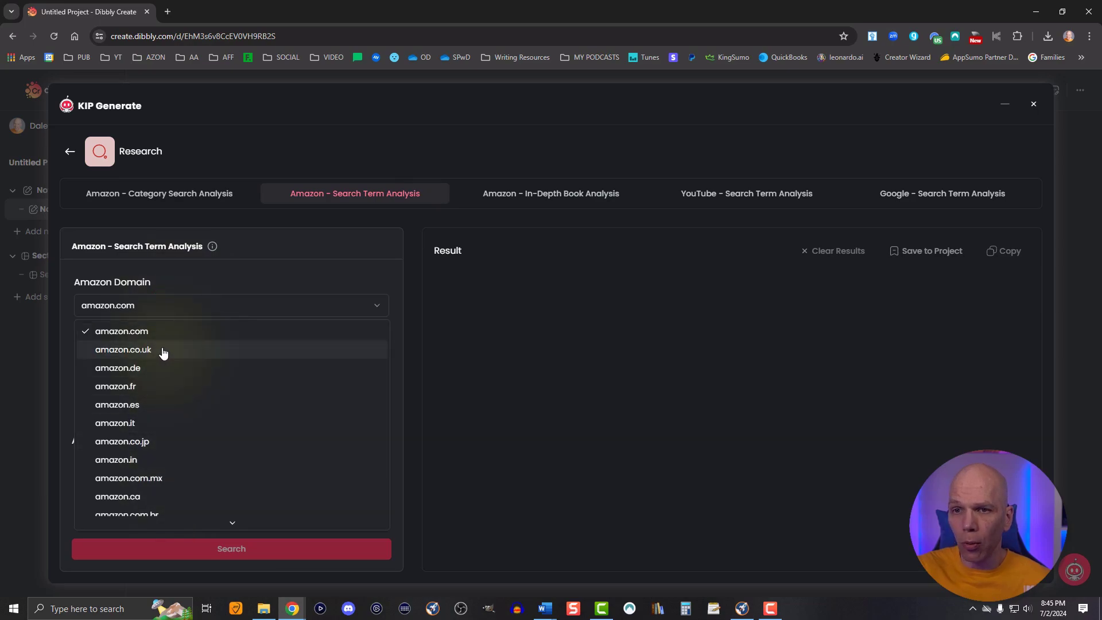
{"action": "left_click", "coordinate": [158, 330]}
{"action": "left_click", "coordinate": [161, 357]}
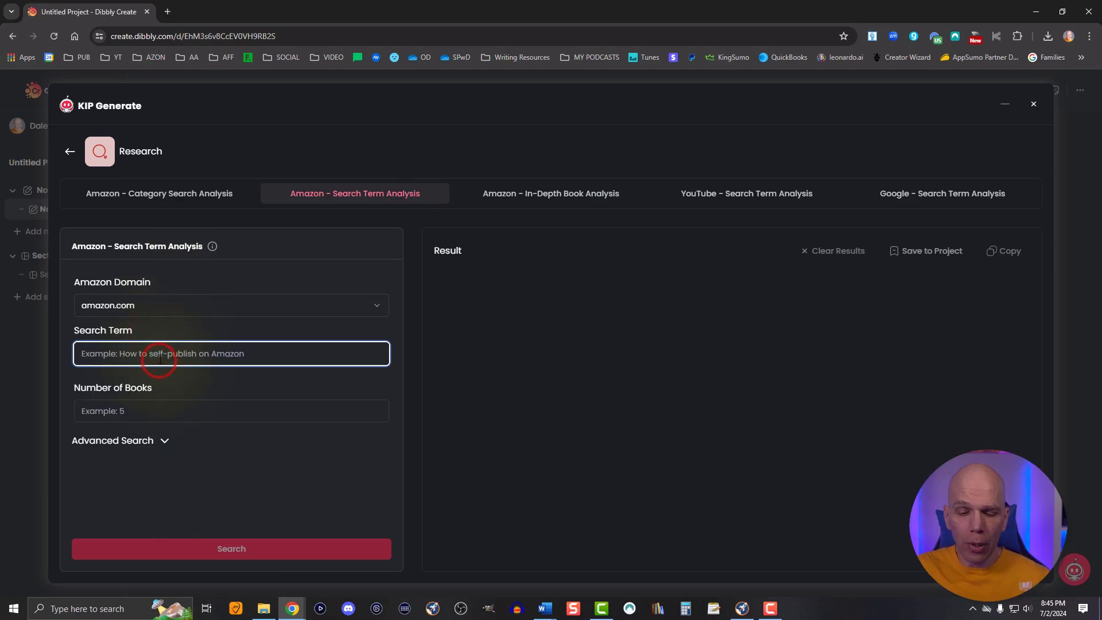
{"action": "key", "text": "ctrl+v"}
{"action": "left_click", "coordinate": [151, 413]}
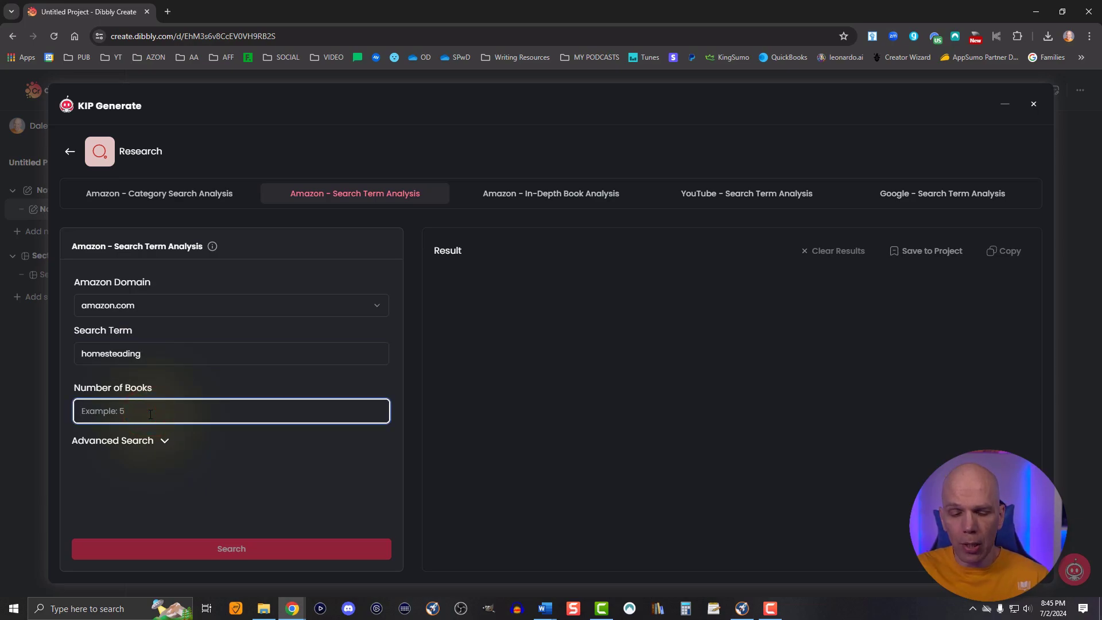
{"action": "type", "text": "5"}
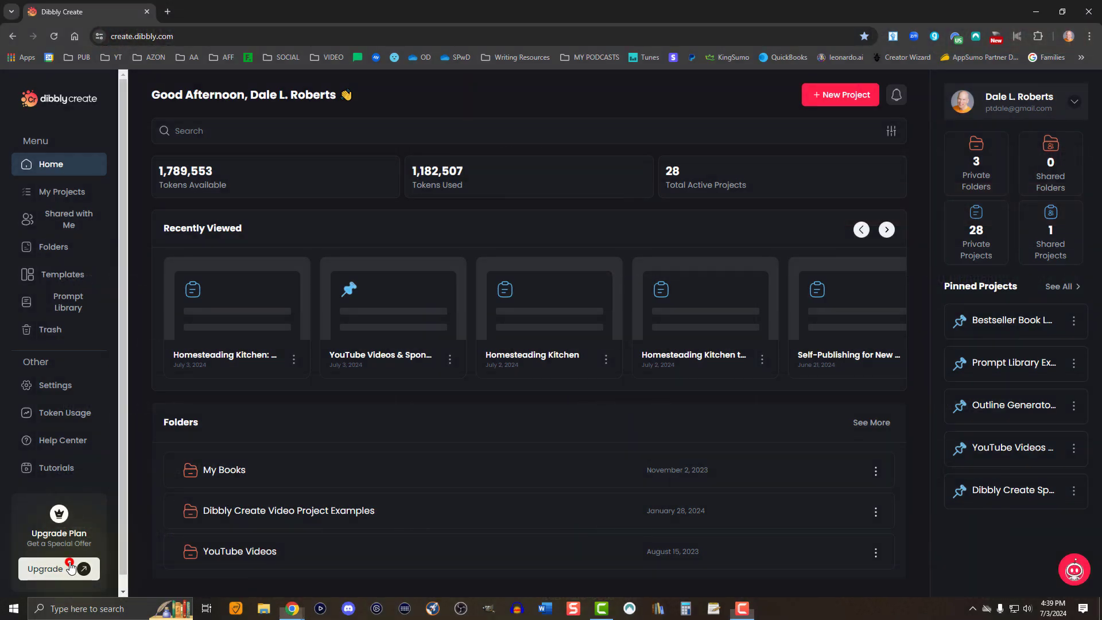
Look through the token amounts offered for additional purchase, and open the account's token usage
{"action": "left_click", "coordinate": [69, 565]}
{"action": "left_click", "coordinate": [810, 193]}
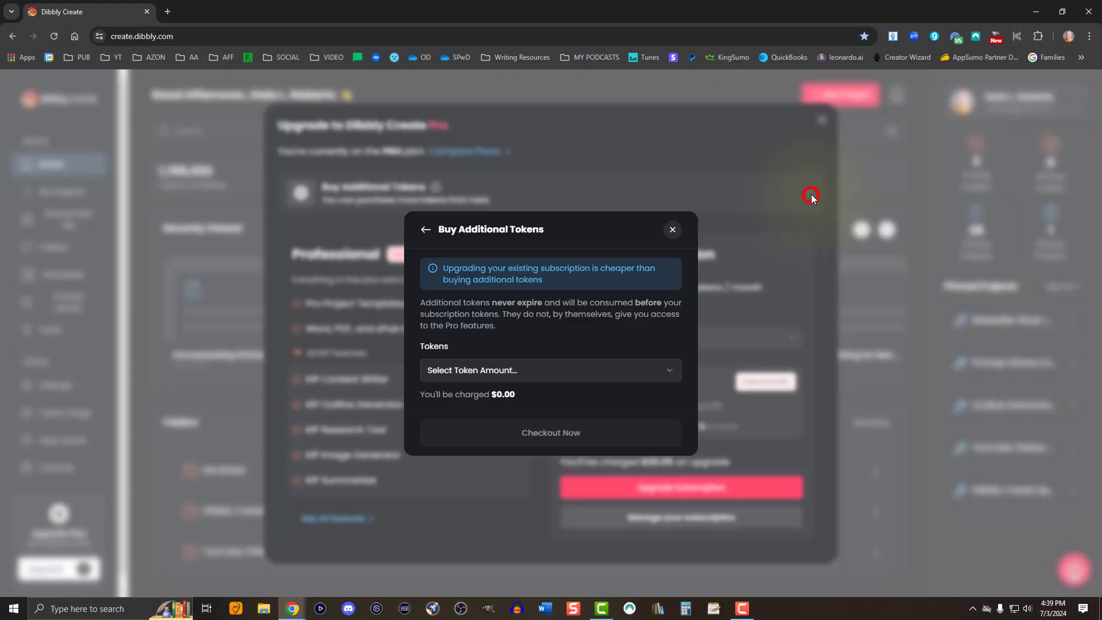
{"action": "left_click", "coordinate": [483, 370]}
{"action": "scroll", "coordinate": [482, 310], "scroll_direction": "down", "scroll_amount": 3}
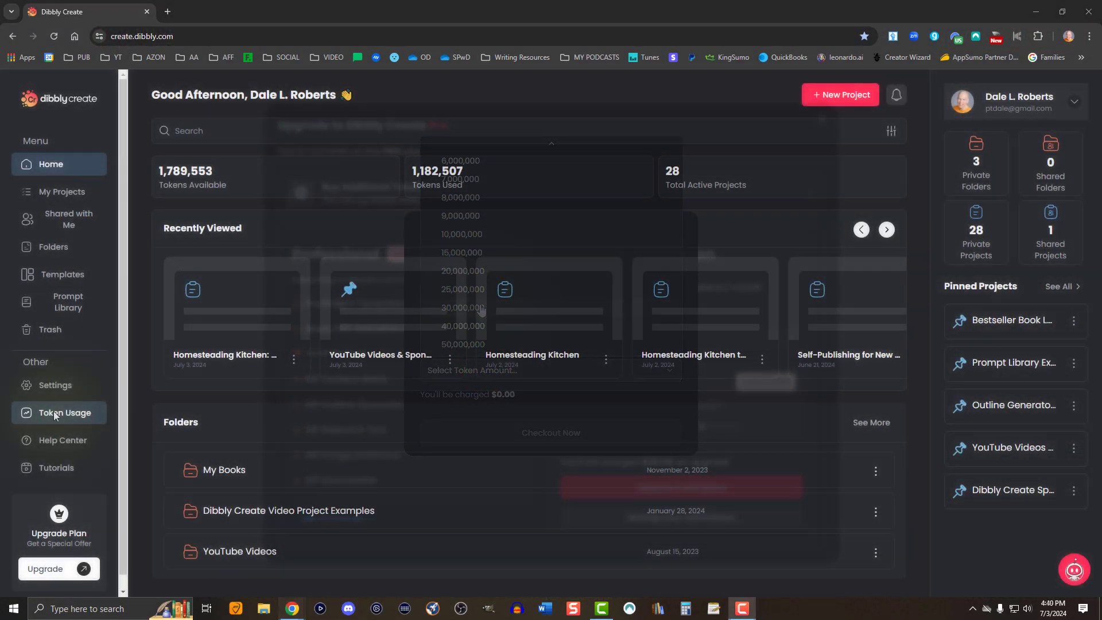
{"action": "left_click", "coordinate": [54, 412]}
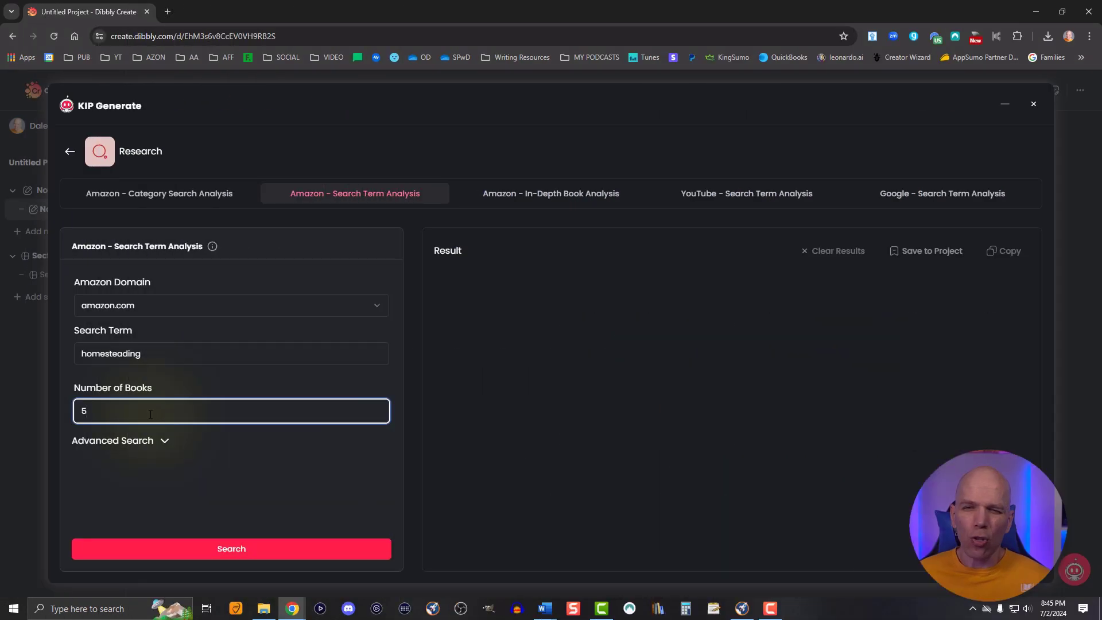
Expand the advanced search options of the Amazon search term analysis to examine the custom search query fields
{"action": "left_click", "coordinate": [152, 445]}
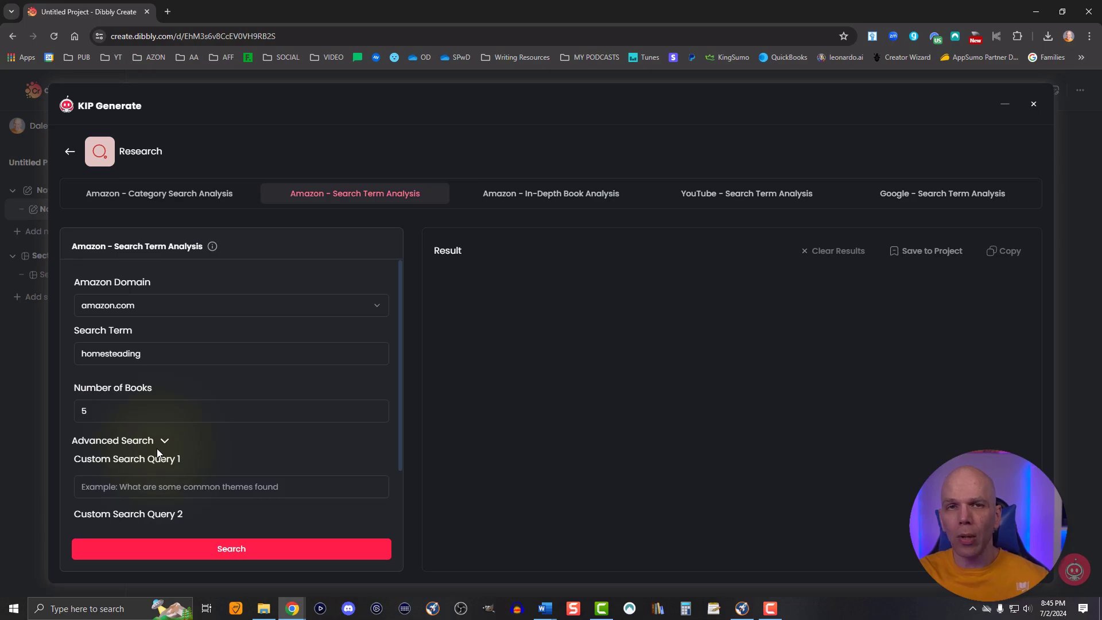
{"action": "scroll", "coordinate": [157, 450], "scroll_direction": "down", "scroll_amount": 2}
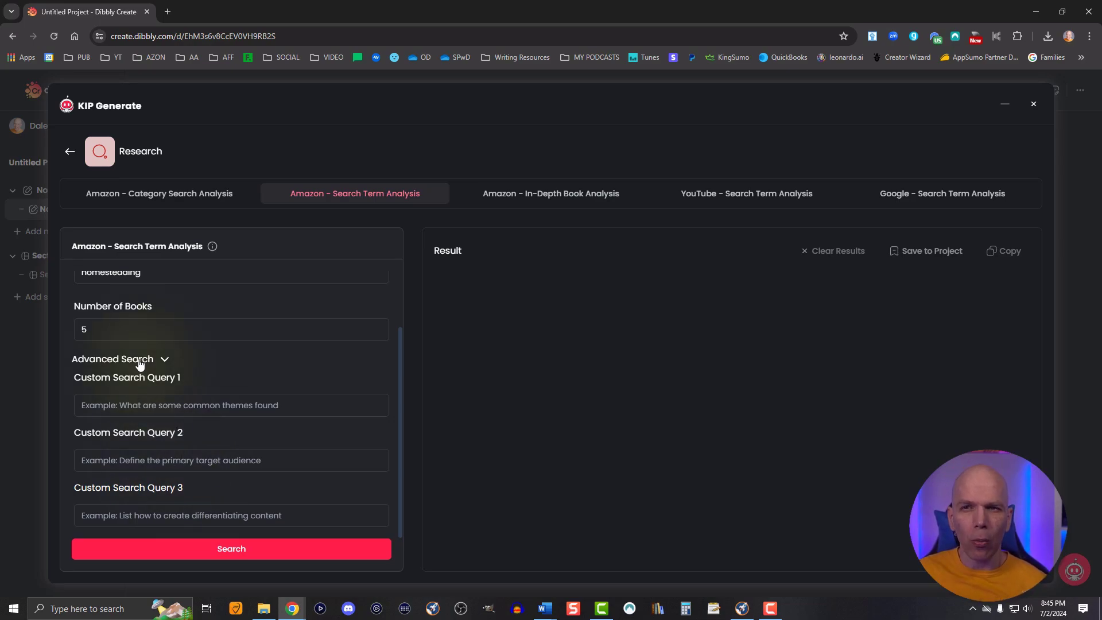
Open the Research history for Amazon - Search Term Analysis and display the "homesteading" result from July 02, 2024
{"action": "left_click", "coordinate": [70, 154]}
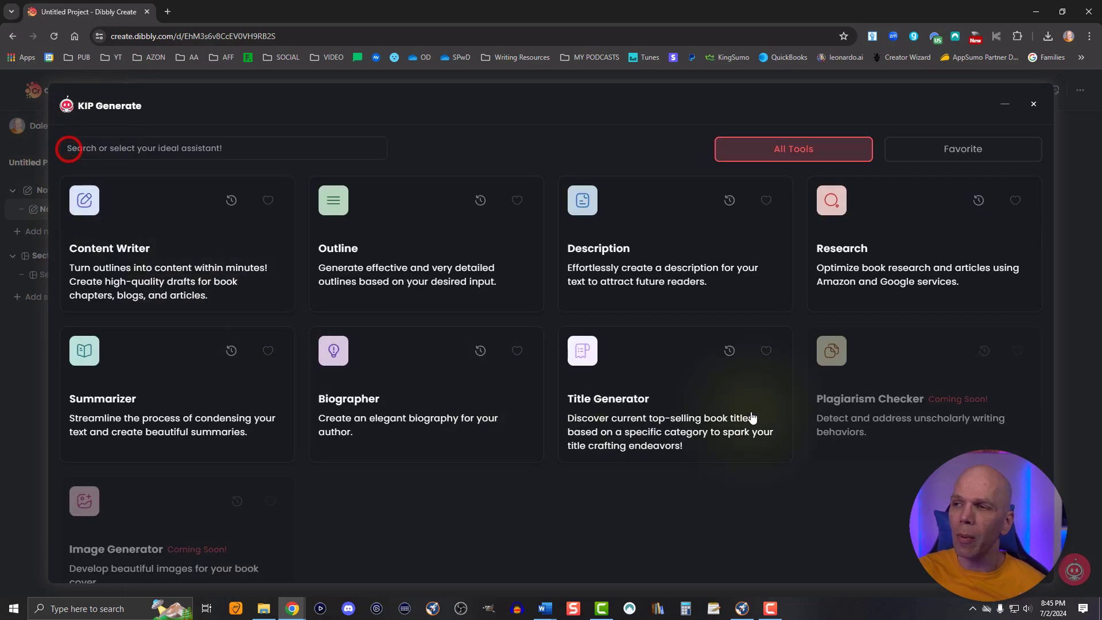
{"action": "left_click", "coordinate": [978, 202]}
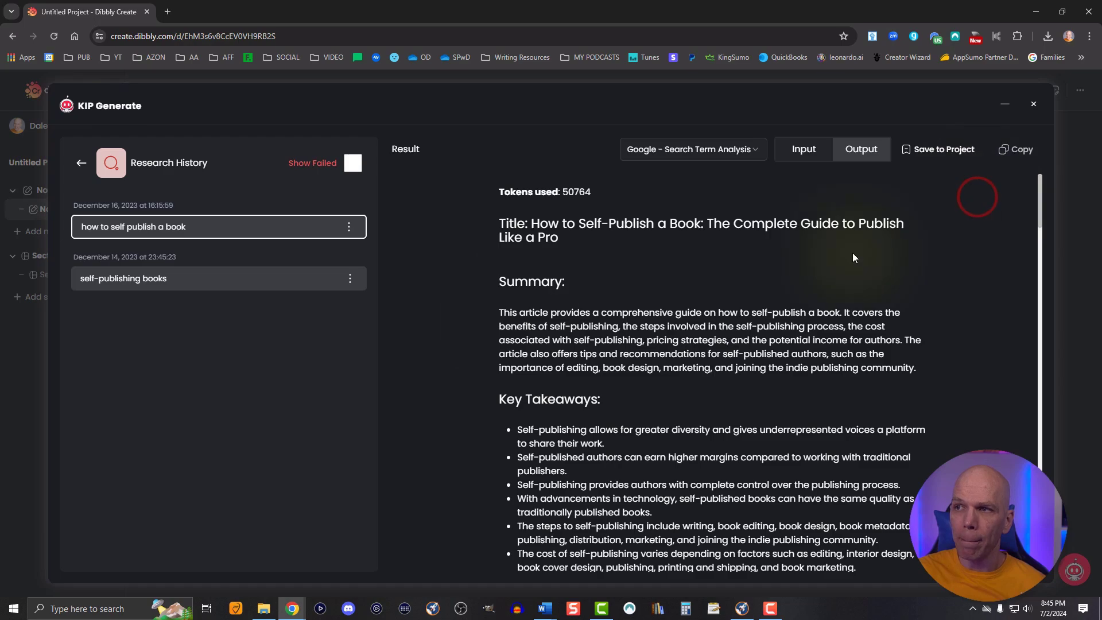
{"action": "left_click", "coordinate": [673, 149]}
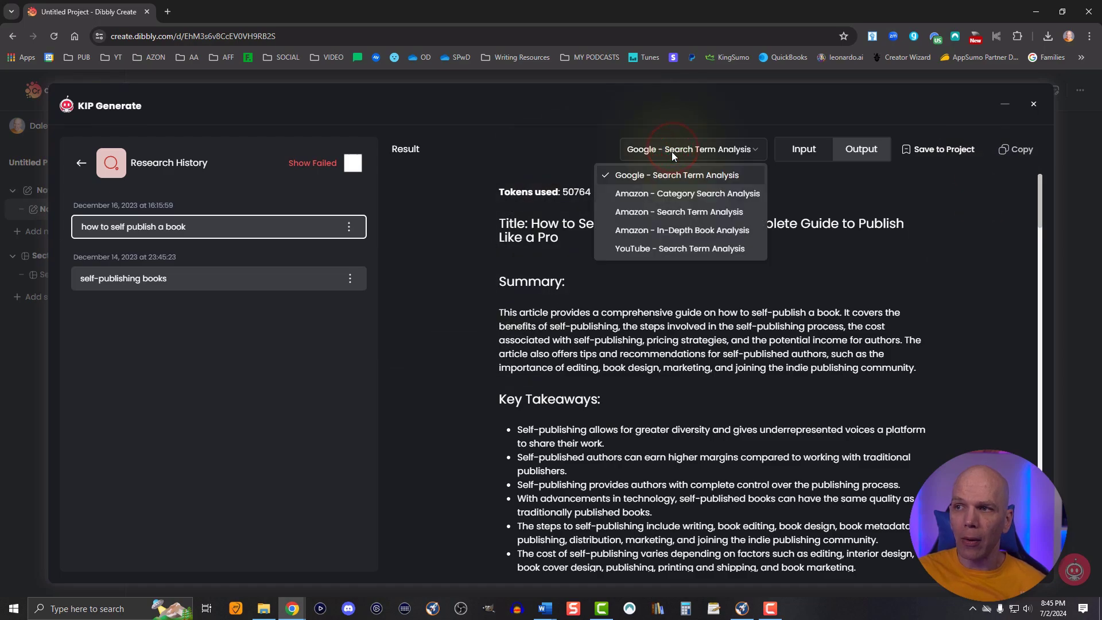
{"action": "left_click", "coordinate": [666, 213]}
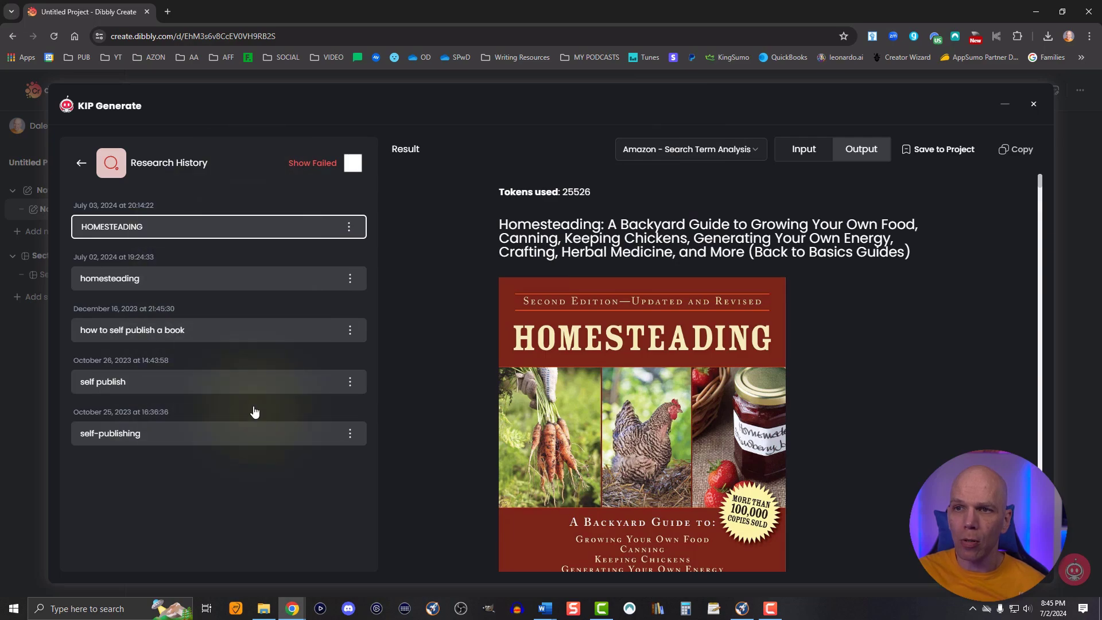
{"action": "left_click", "coordinate": [245, 280]}
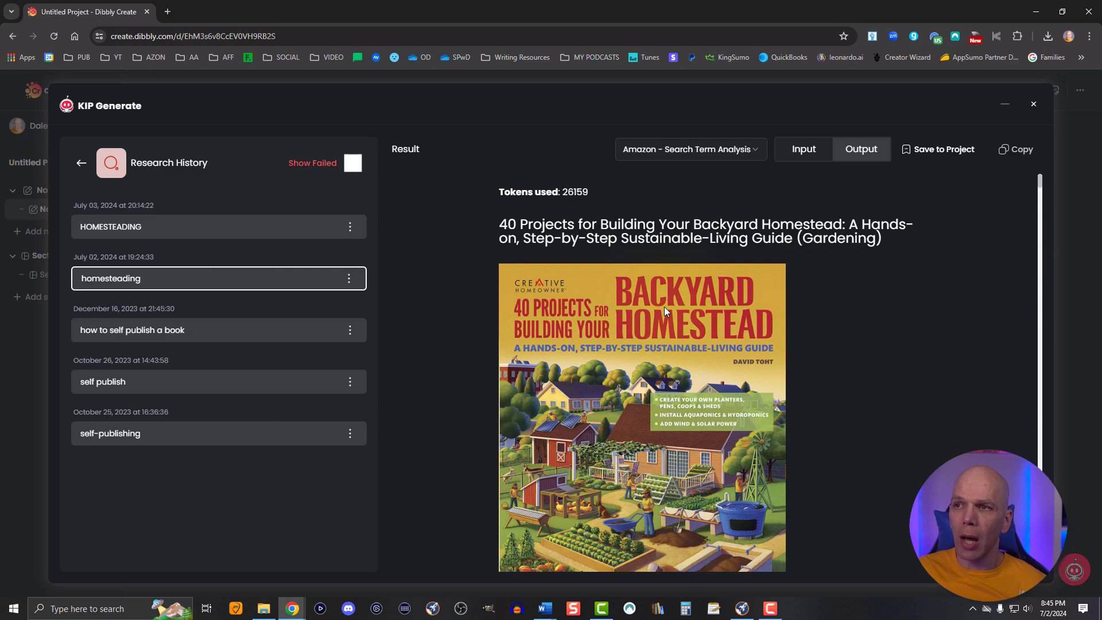
Examine the tokens used and the first book's product overview, including its rating, best seller rank, monthly sales and format variants
{"action": "left_click_drag", "start_coordinate": [503, 195], "coordinate": [628, 212]}
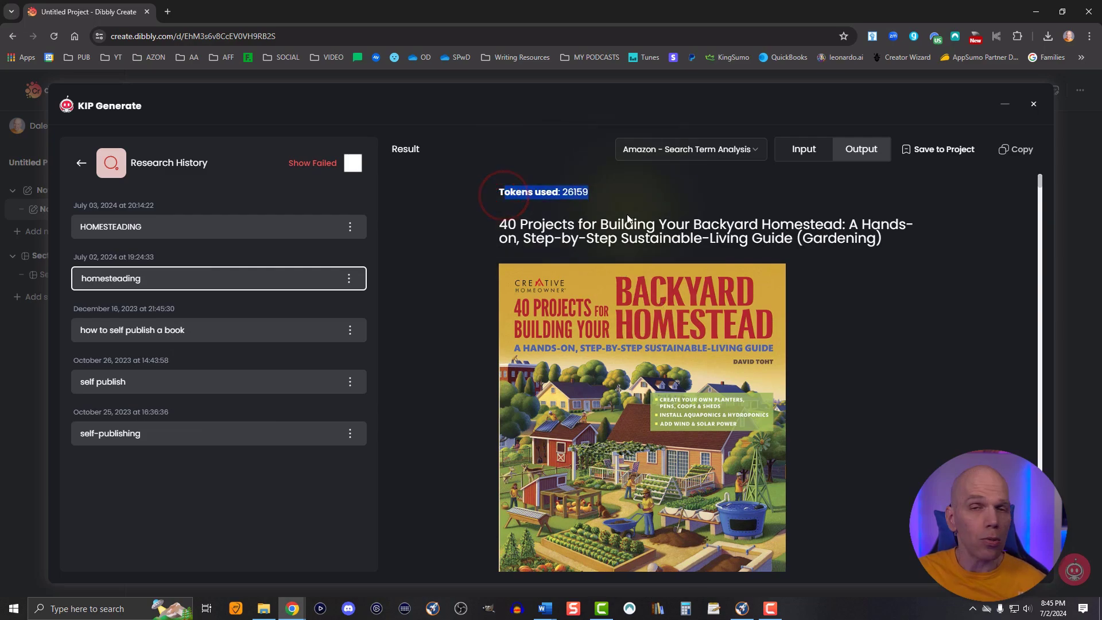
{"action": "left_click", "coordinate": [629, 209]}
{"action": "scroll", "coordinate": [542, 226], "scroll_direction": "down", "scroll_amount": 7}
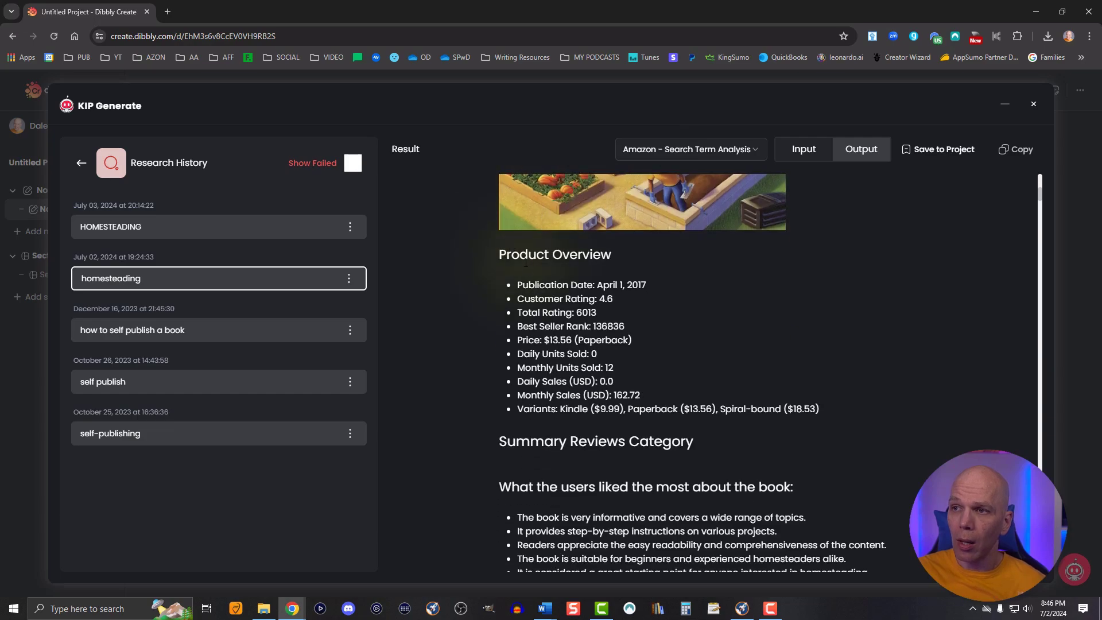
{"action": "scroll", "coordinate": [631, 275], "scroll_direction": "down", "scroll_amount": 1}
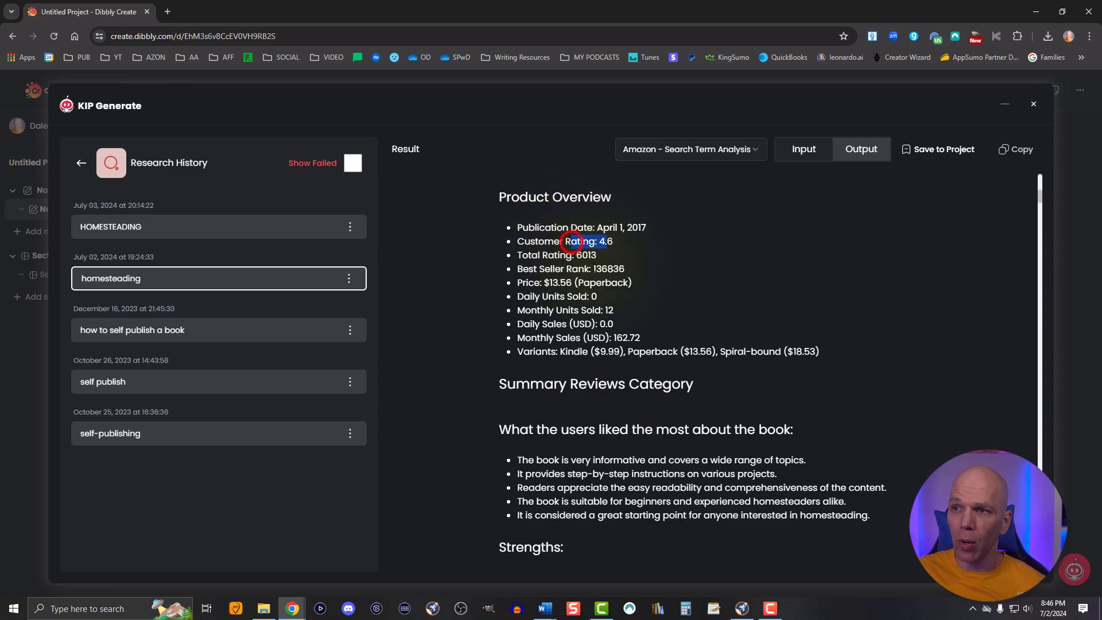
{"action": "mouse_move", "coordinate": [572, 256]}
{"action": "left_mouse_down"}
{"action": "mouse_move", "coordinate": [597, 256]}
{"action": "mouse_move", "coordinate": [522, 256]}
{"action": "mouse_move", "coordinate": [528, 268]}
{"action": "left_mouse_up"}
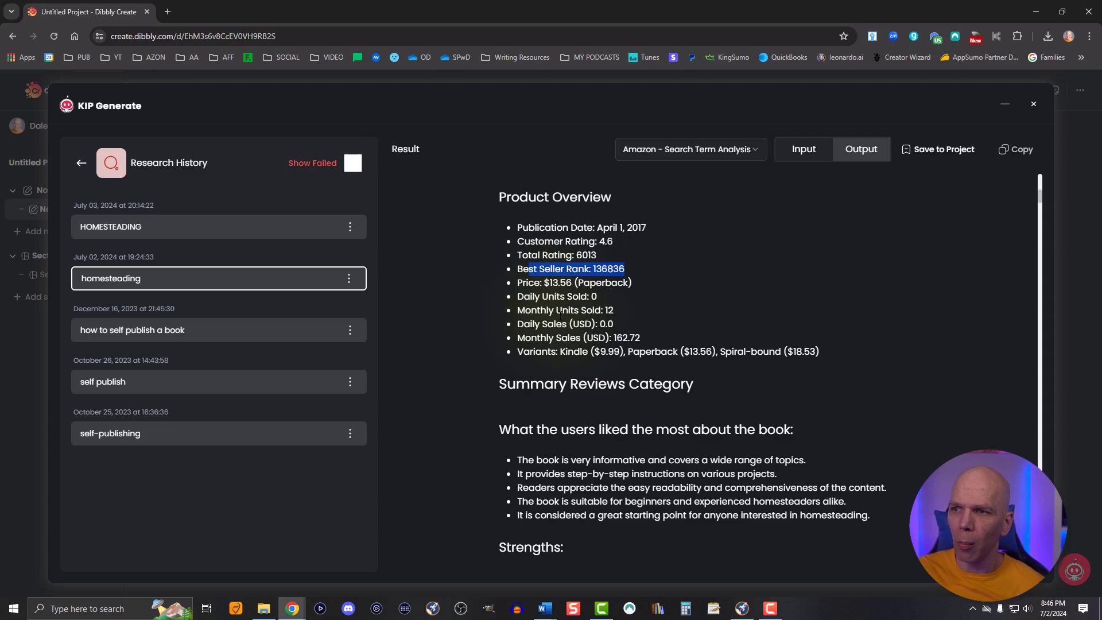
{"action": "left_click_drag", "start_coordinate": [554, 313], "coordinate": [643, 339]}
{"action": "left_click", "coordinate": [616, 338]}
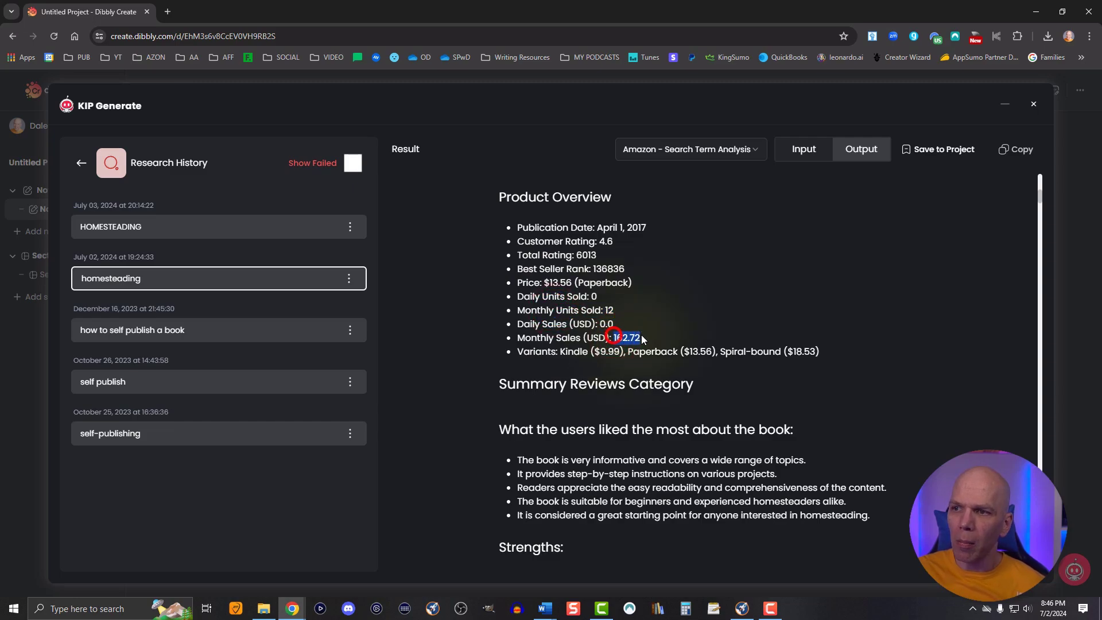
{"action": "left_click_drag", "start_coordinate": [559, 351], "coordinate": [820, 351]}
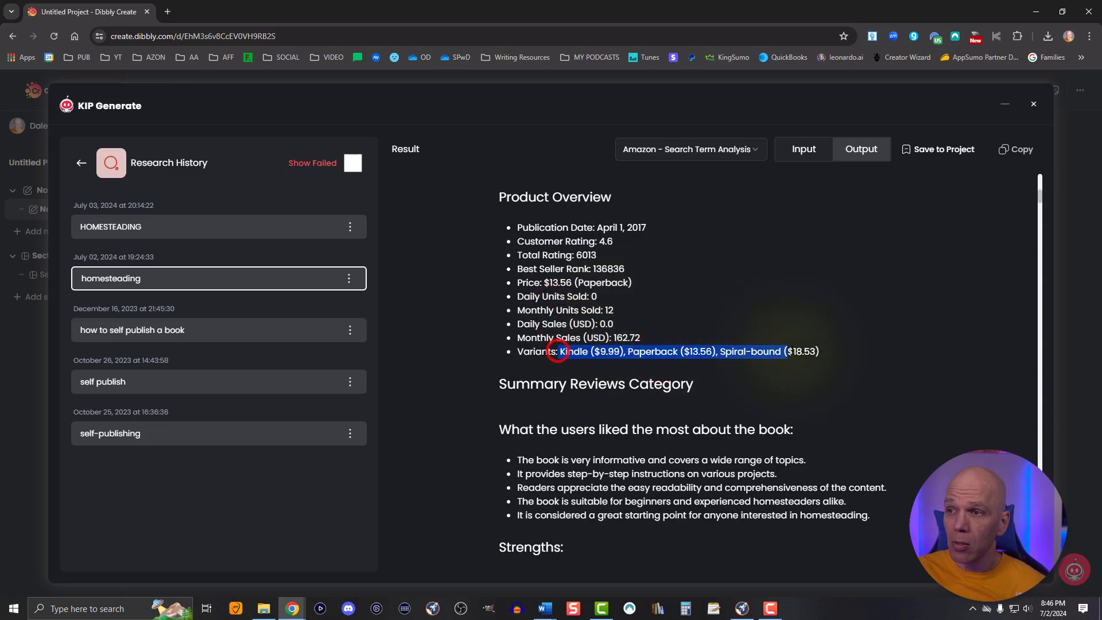
Read the review summary of the first book, covering what users liked, its strengths and its weaknesses
{"action": "scroll", "coordinate": [578, 394], "scroll_direction": "down", "scroll_amount": 2}
{"action": "scroll", "coordinate": [577, 400], "scroll_direction": "down", "scroll_amount": 5}
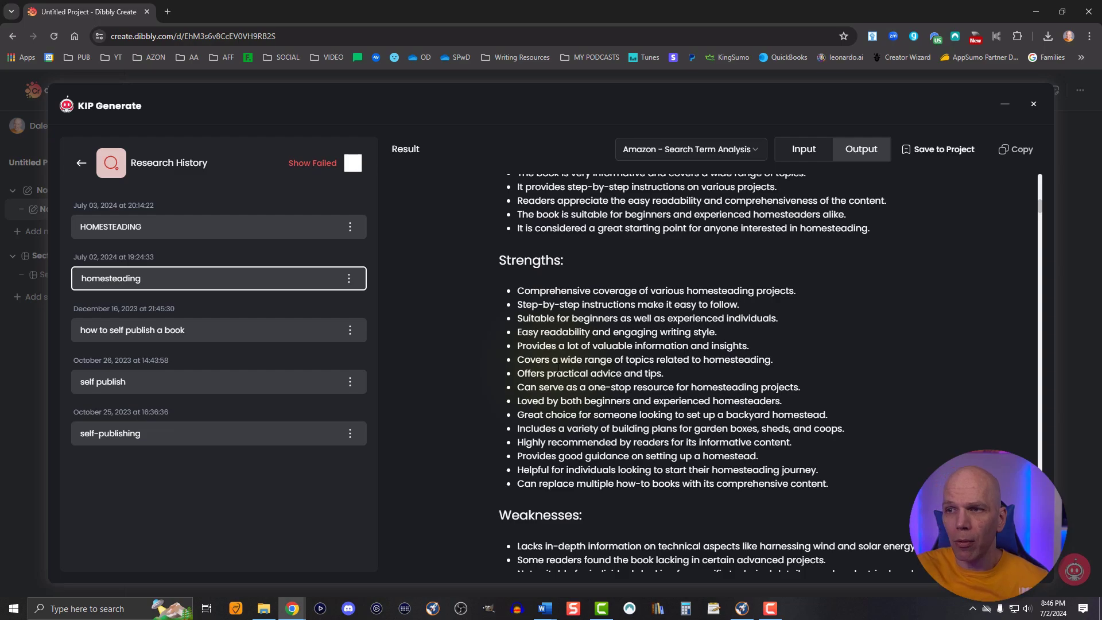
{"action": "scroll", "coordinate": [558, 367], "scroll_direction": "down", "scroll_amount": 3}
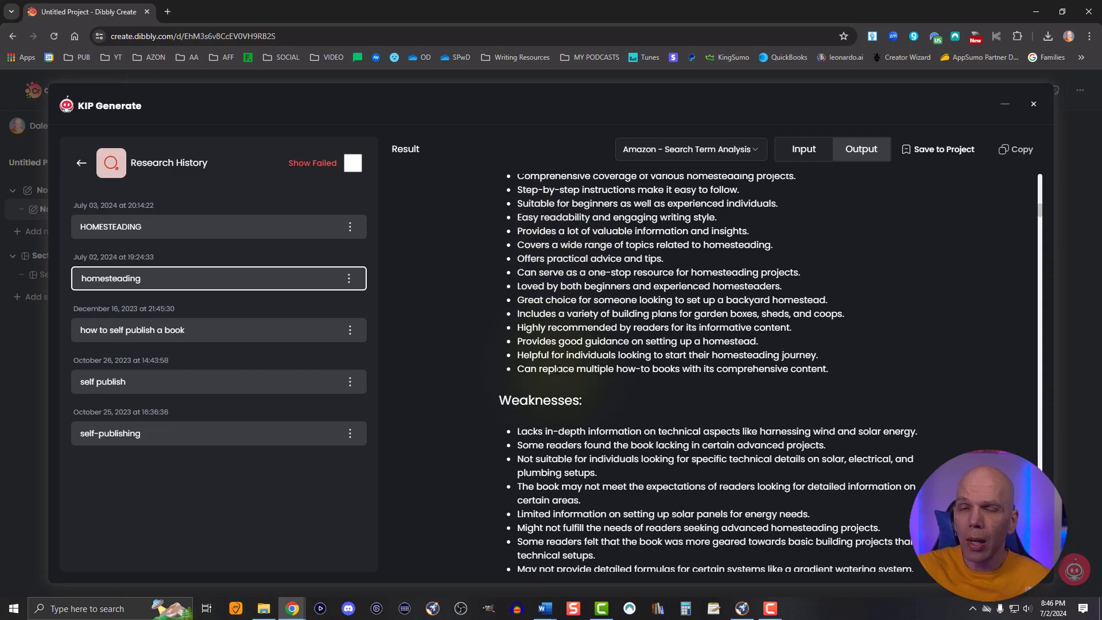
{"action": "scroll", "coordinate": [560, 370], "scroll_direction": "down", "scroll_amount": 2}
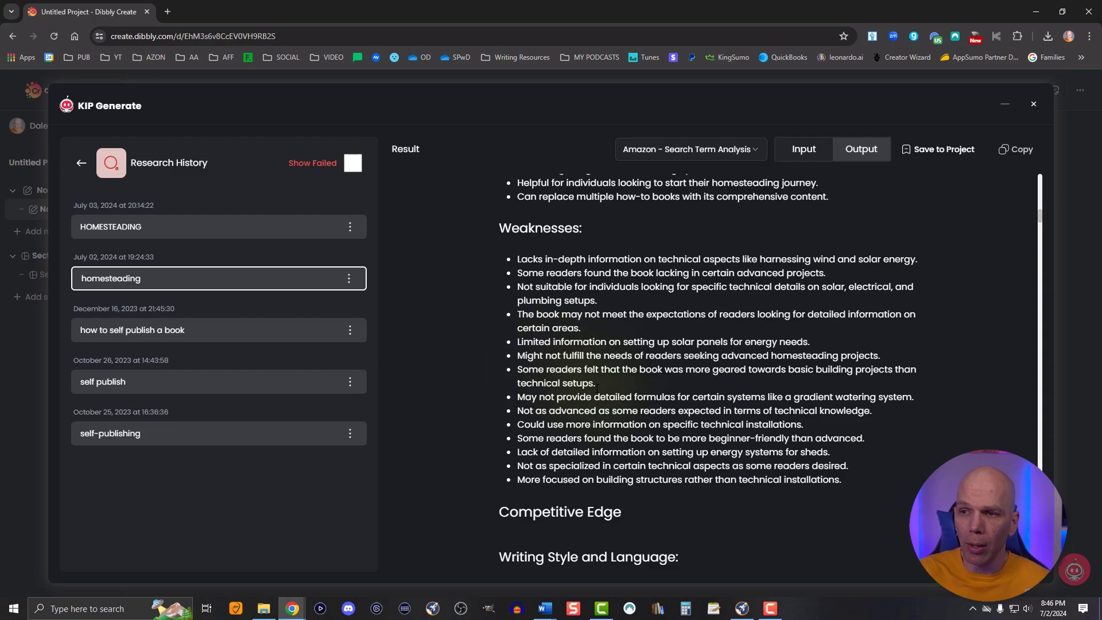
Review the Competitive Edge section's writing style and language analysis, including proficiency, readability and writing style aspects
{"action": "scroll", "coordinate": [597, 388], "scroll_direction": "down", "scroll_amount": 3}
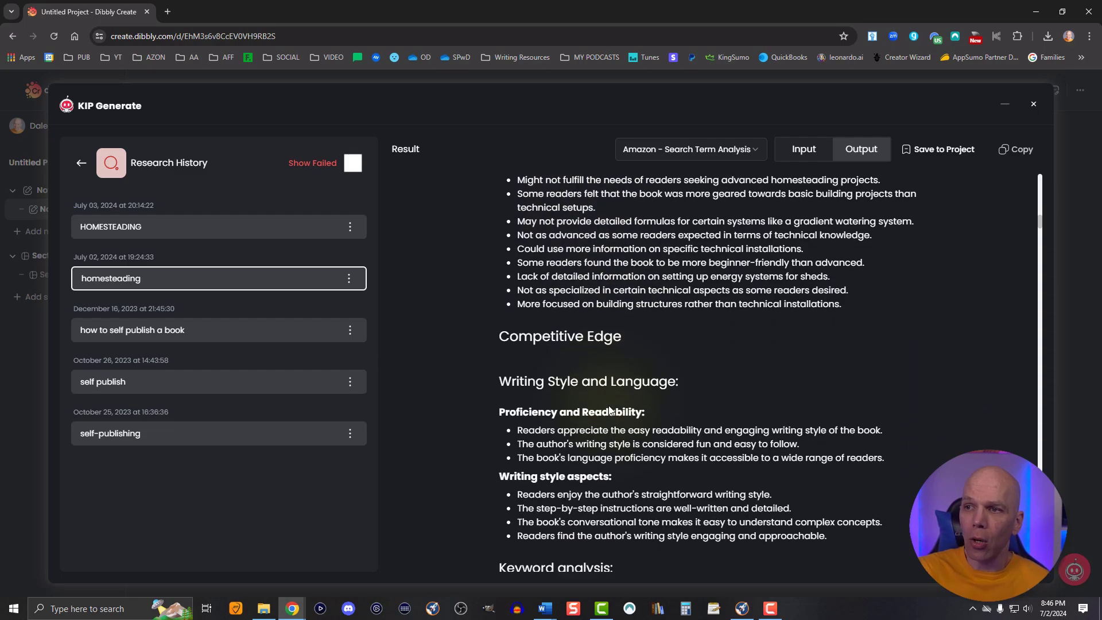
{"action": "scroll", "coordinate": [609, 409], "scroll_direction": "down", "scroll_amount": 3}
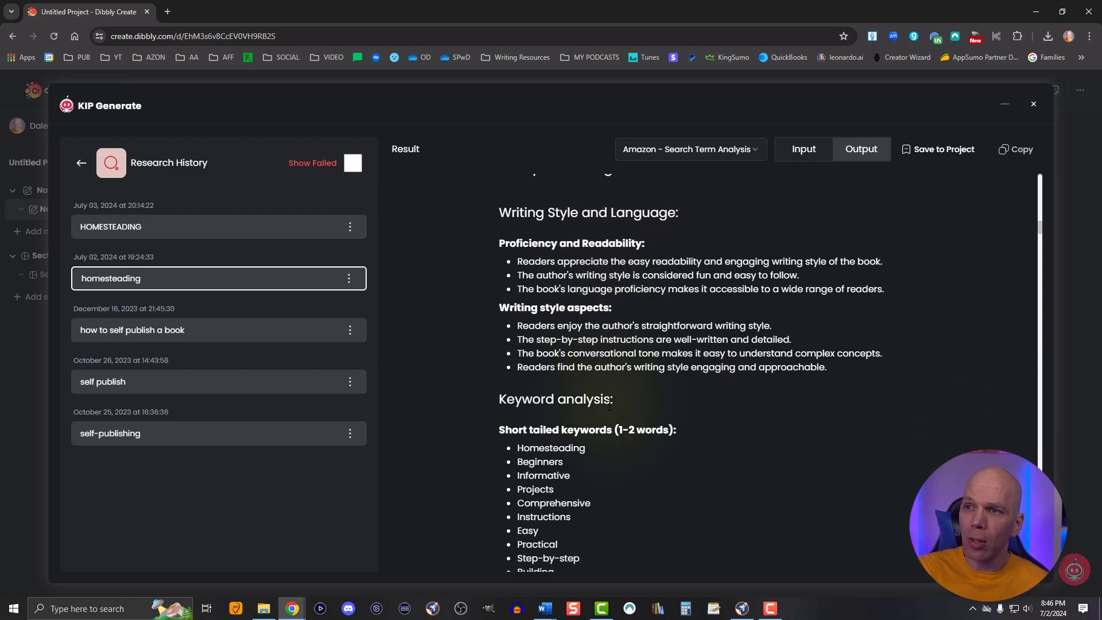
{"action": "scroll", "coordinate": [609, 406], "scroll_direction": "down", "scroll_amount": 1}
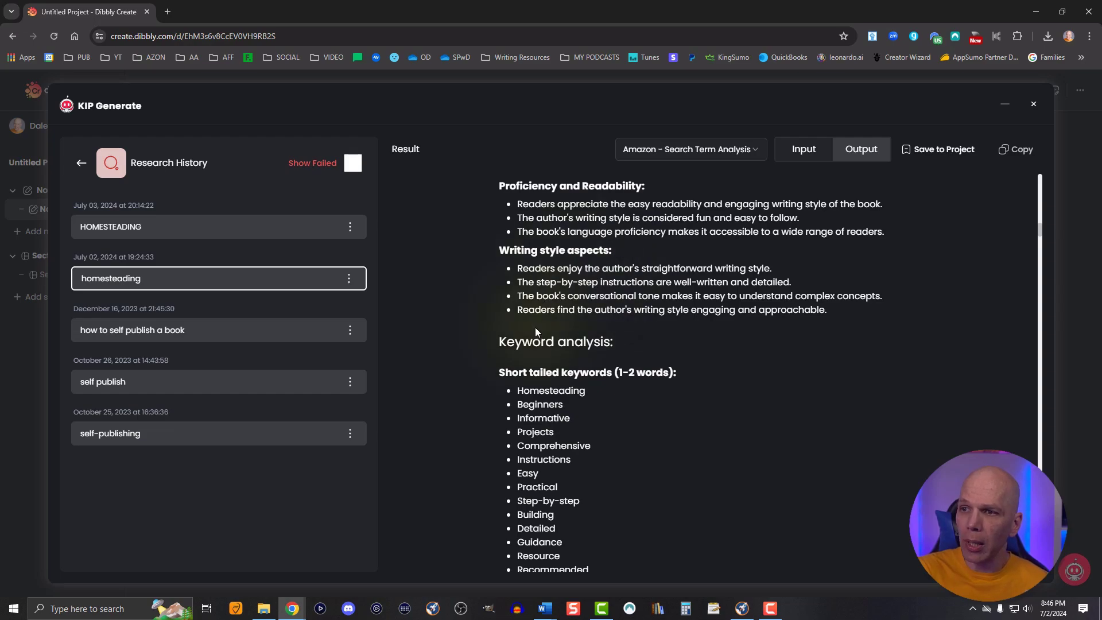
{"action": "left_click", "coordinate": [572, 248]}
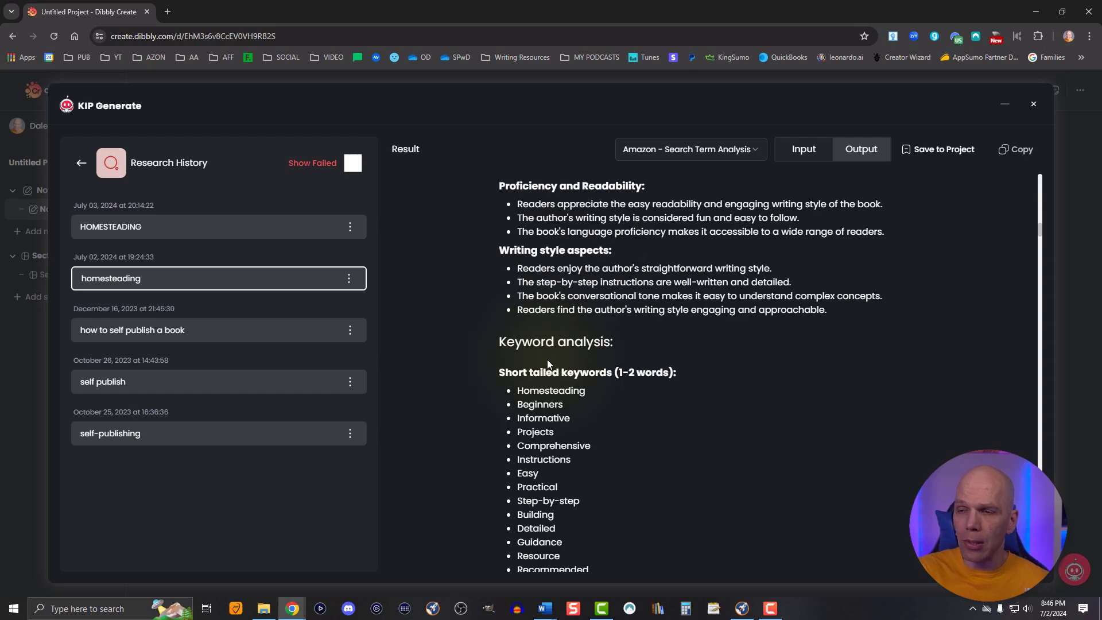
Examine the keyword analysis, highlighting the headings of the short tailed (1-2 words) and long tailed (3-5 words) keyword lists
{"action": "scroll", "coordinate": [546, 359], "scroll_direction": "down", "scroll_amount": 2}
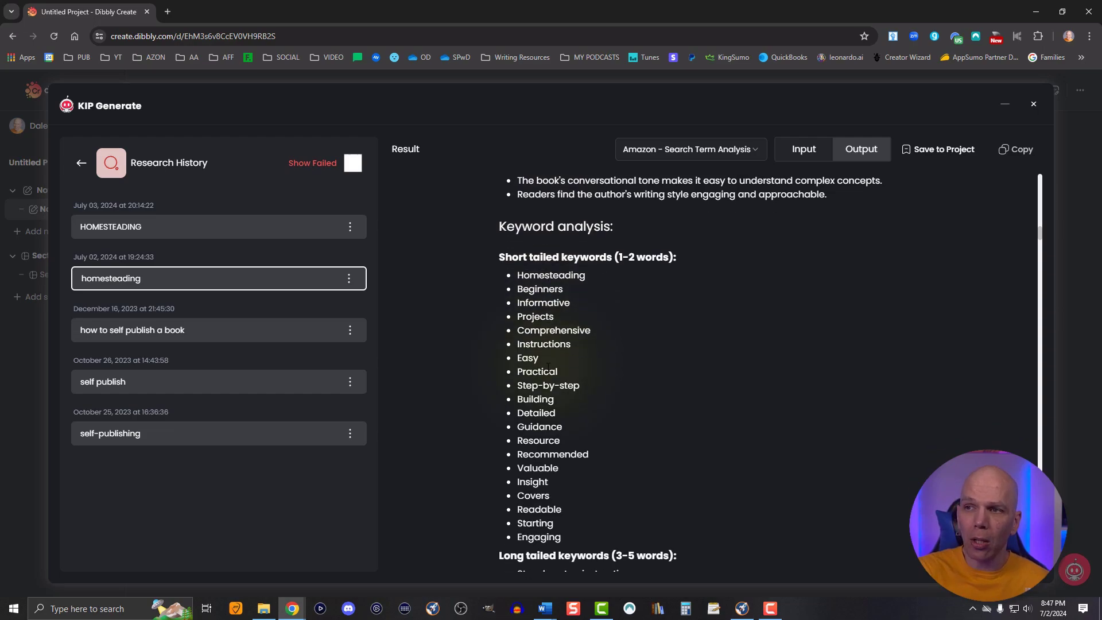
{"action": "scroll", "coordinate": [548, 367], "scroll_direction": "down", "scroll_amount": 1}
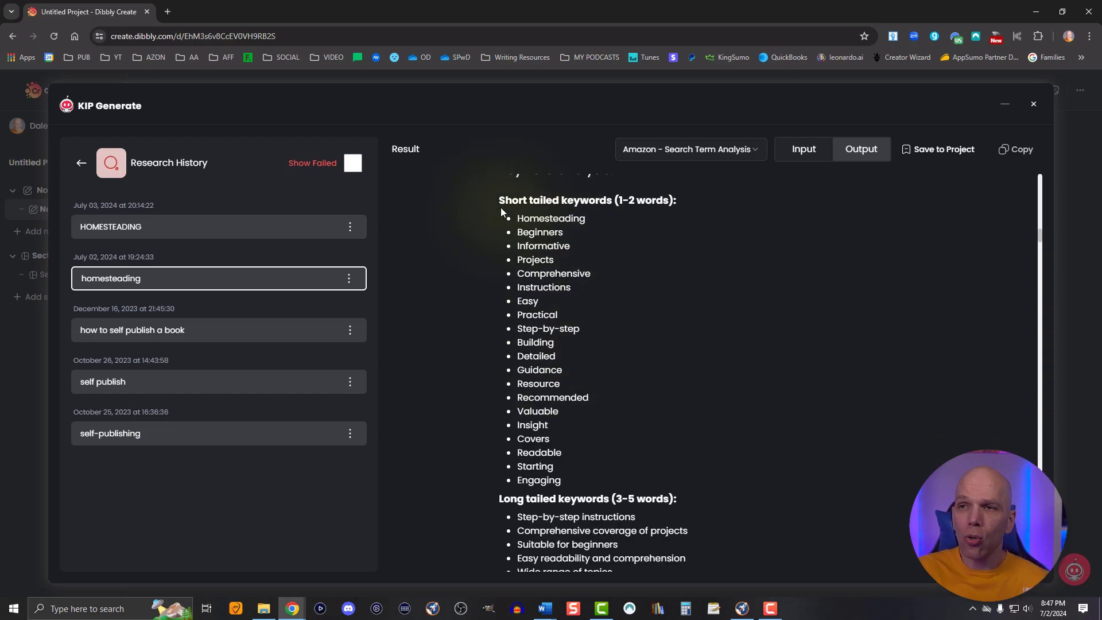
{"action": "left_click_drag", "start_coordinate": [500, 207], "coordinate": [714, 202]}
{"action": "scroll", "coordinate": [501, 206], "scroll_direction": "down", "scroll_amount": 2}
{"action": "left_click", "coordinate": [501, 385]}
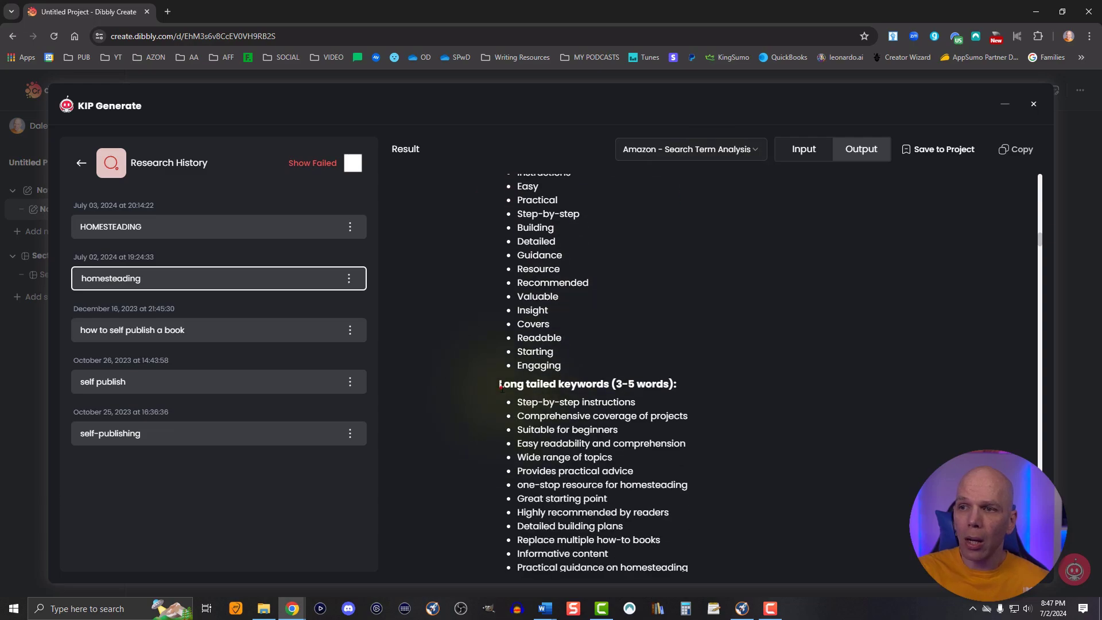
{"action": "left_click_drag", "start_coordinate": [500, 385], "coordinate": [697, 381]}
{"action": "scroll", "coordinate": [674, 398], "scroll_direction": "up", "scroll_amount": 1}
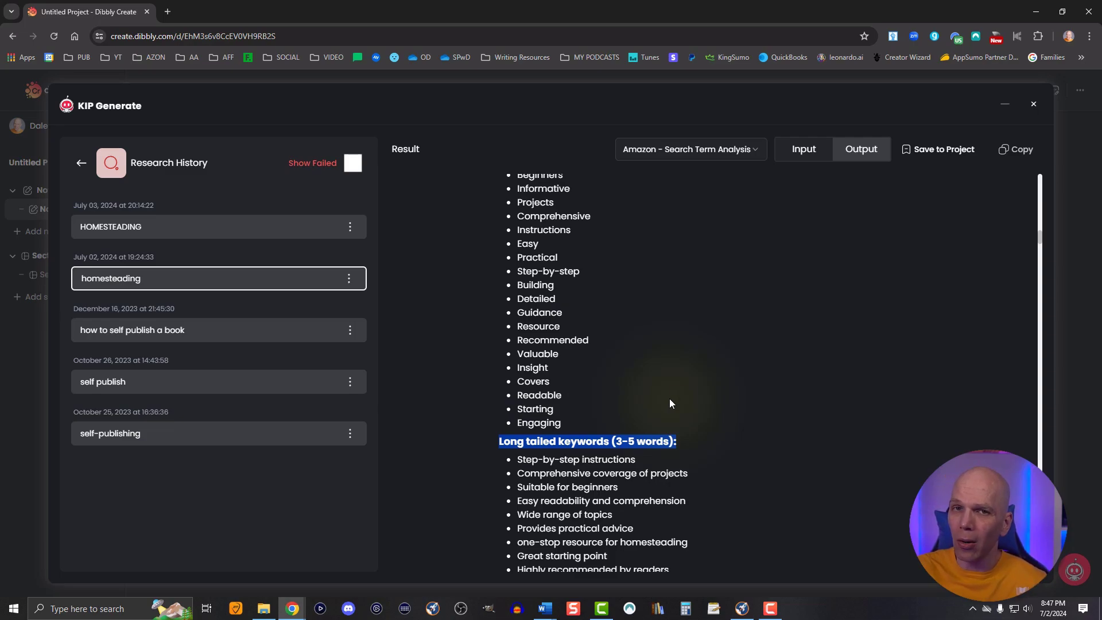
Save the homesteading search term analysis to the project as a new note named "research"
{"action": "scroll", "coordinate": [668, 404], "scroll_direction": "down", "scroll_amount": 1}
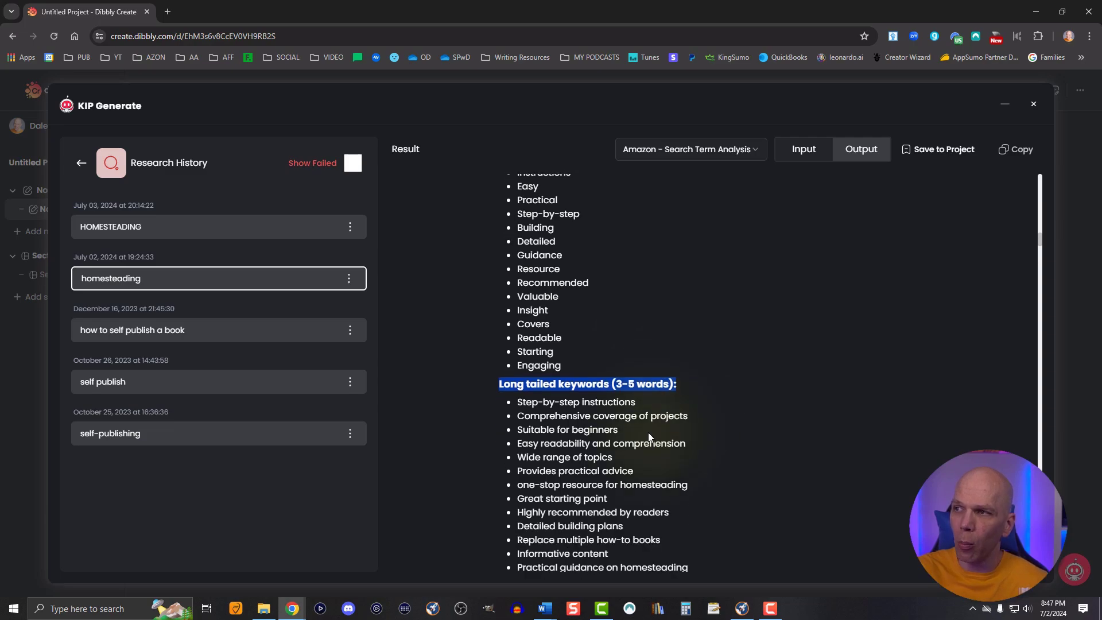
{"action": "left_click", "coordinate": [648, 432]}
{"action": "scroll", "coordinate": [676, 400], "scroll_direction": "up", "scroll_amount": 3}
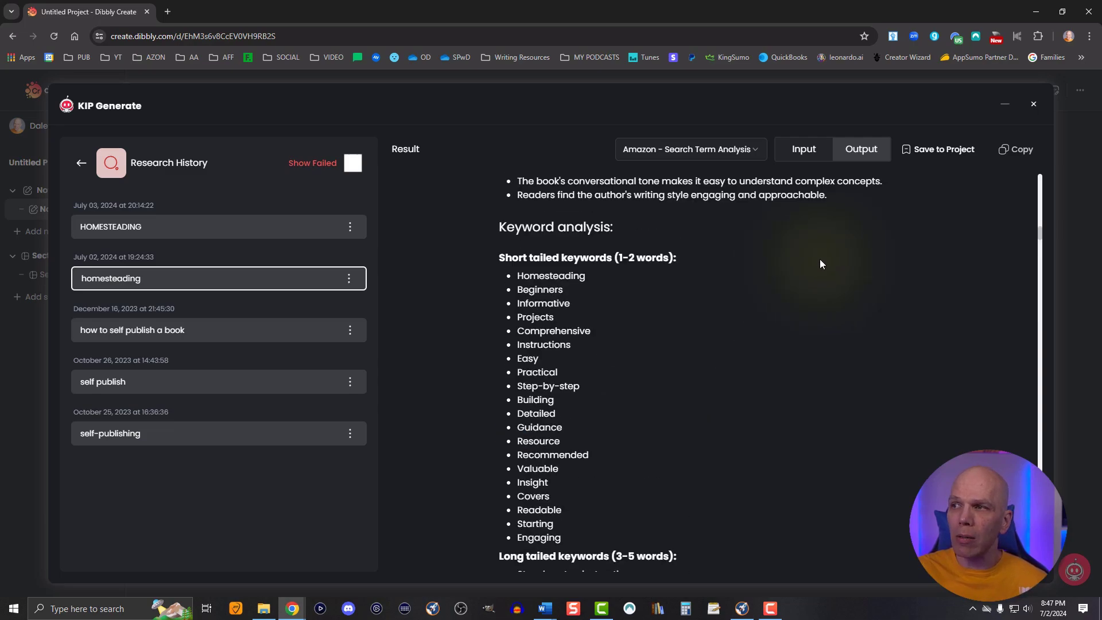
{"action": "left_click", "coordinate": [922, 152]}
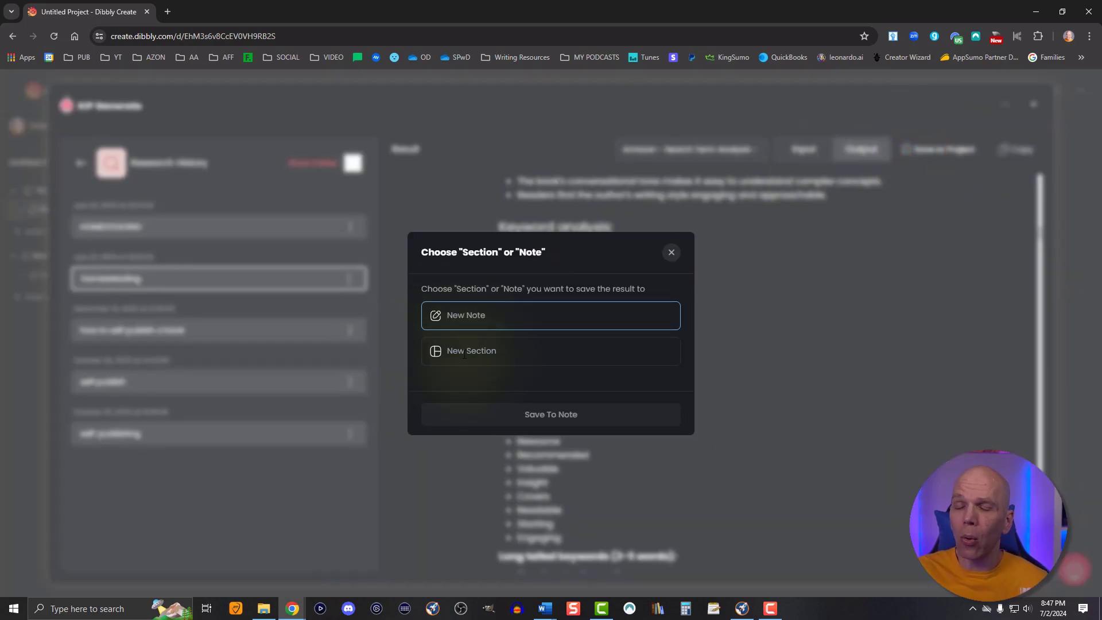
{"action": "left_click", "coordinate": [468, 304]}
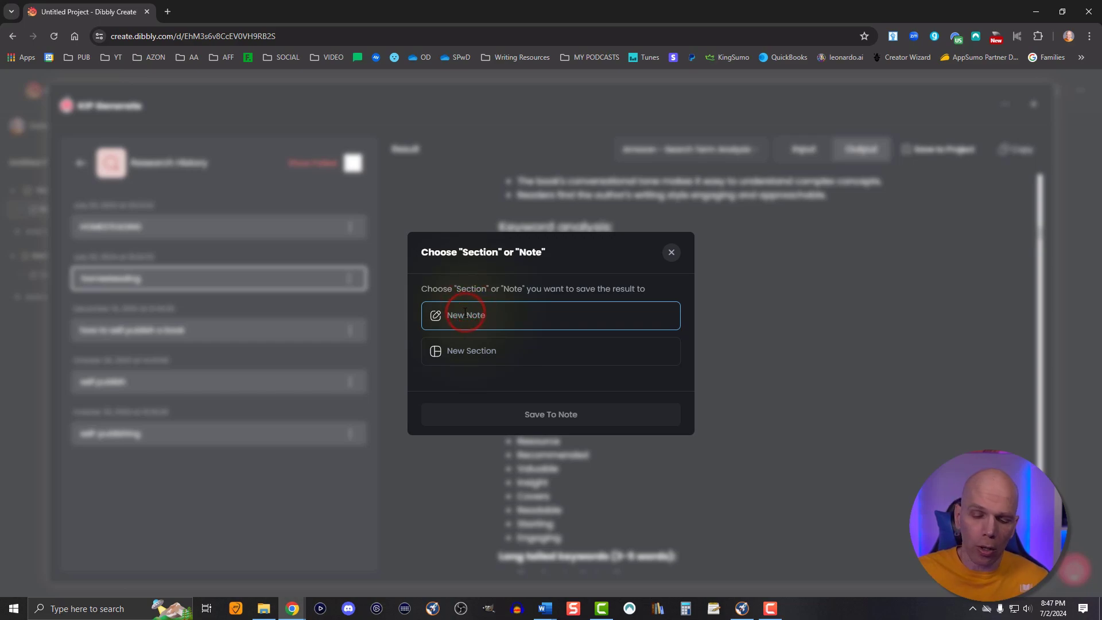
{"action": "type", "text": "research"}
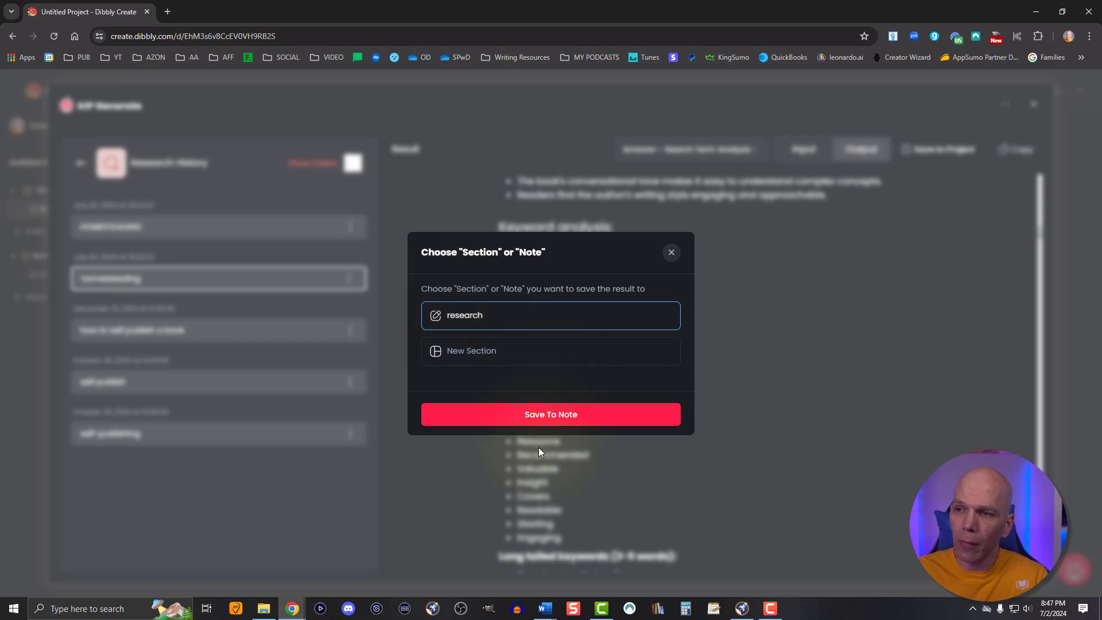
{"action": "left_click", "coordinate": [525, 417]}
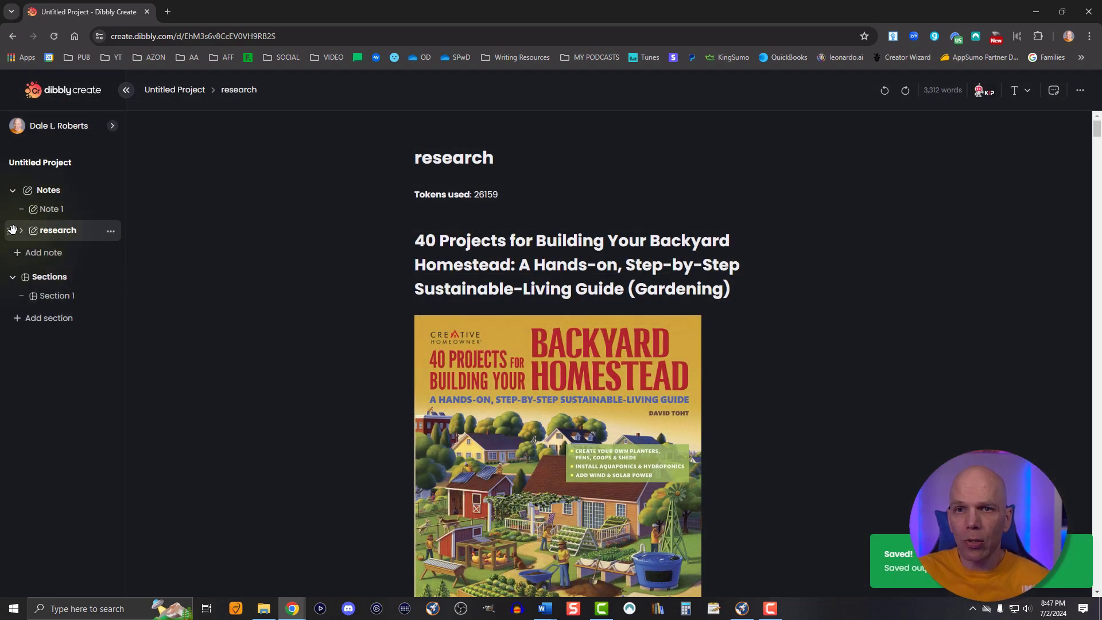
Move the research note above Note 1 in the project's notes and delete Note 1
{"action": "left_click_drag", "start_coordinate": [12, 230], "coordinate": [14, 208]}
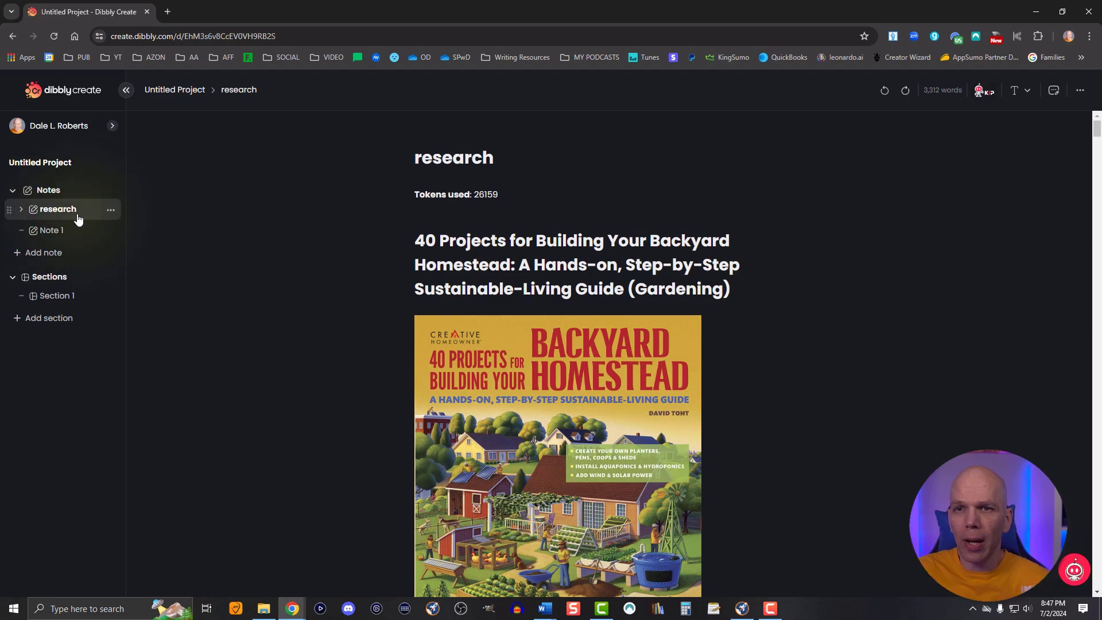
{"action": "left_click", "coordinate": [109, 231]}
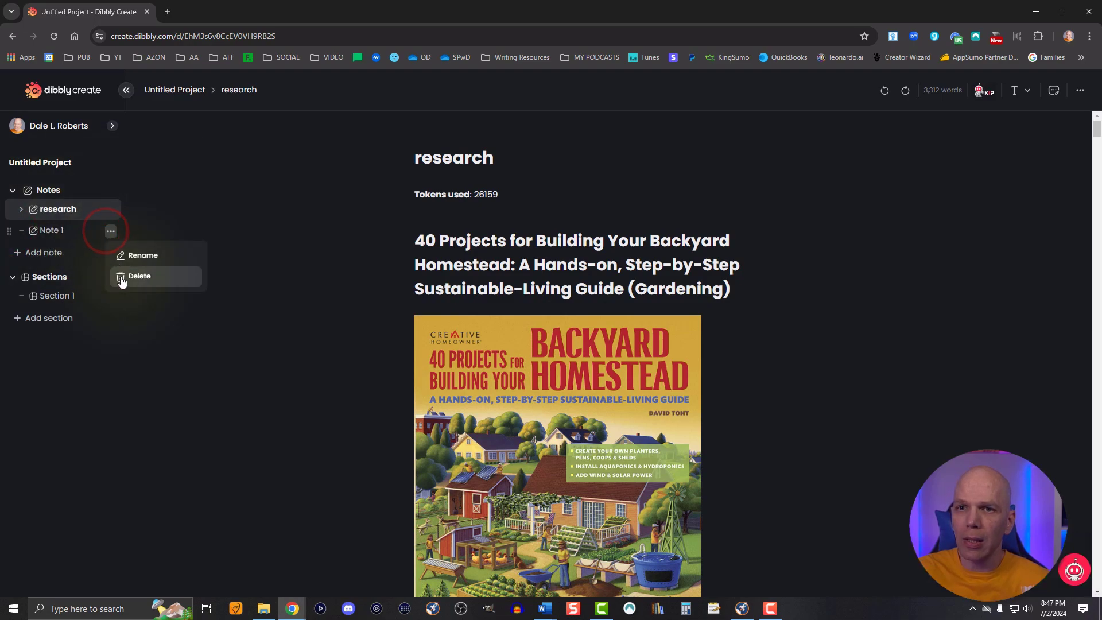
{"action": "left_click", "coordinate": [121, 276]}
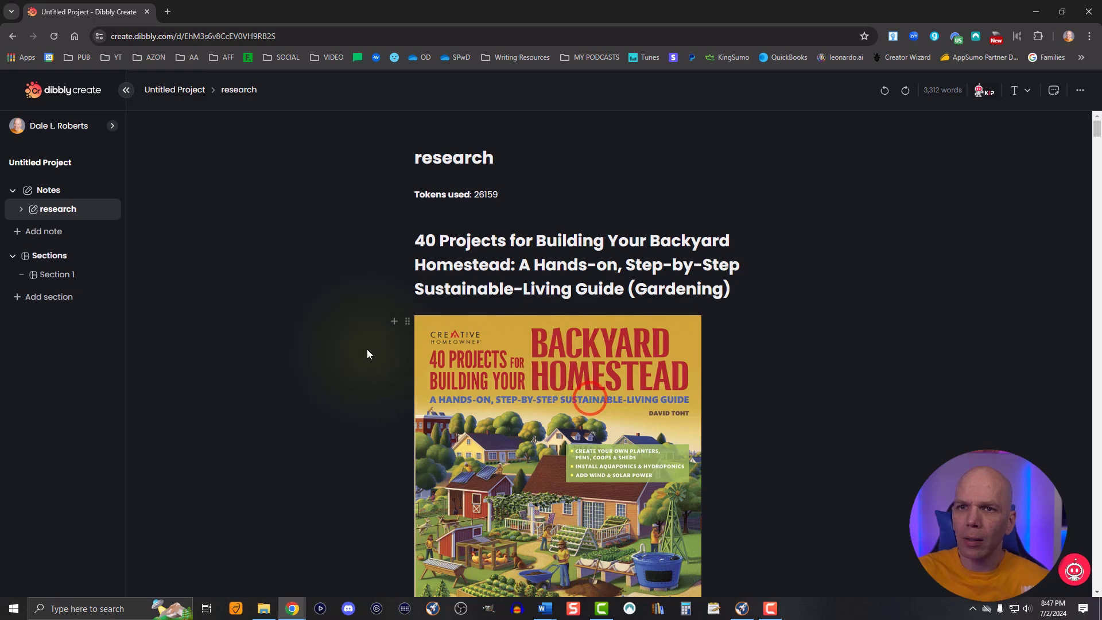
Examine the saved research note, covering the first two books' product overviews, strengths, weaknesses, competitive edge and keyword lists
{"action": "scroll", "coordinate": [476, 317], "scroll_direction": "down", "scroll_amount": 4}
{"action": "scroll", "coordinate": [476, 319], "scroll_direction": "down", "scroll_amount": 20}
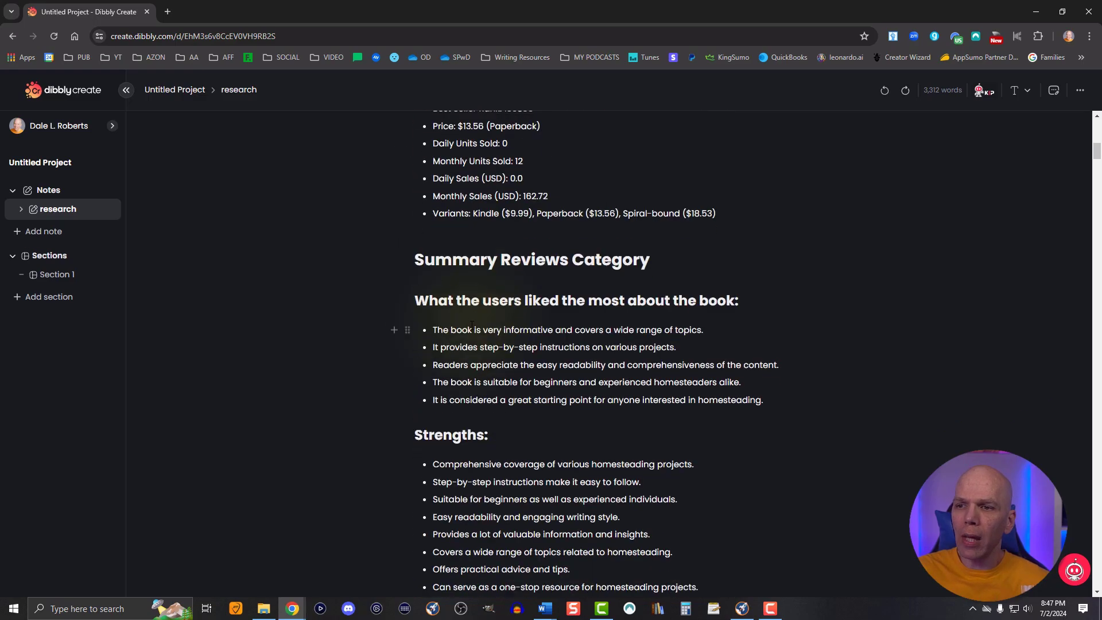
{"action": "scroll", "coordinate": [465, 329], "scroll_direction": "down", "scroll_amount": 3}
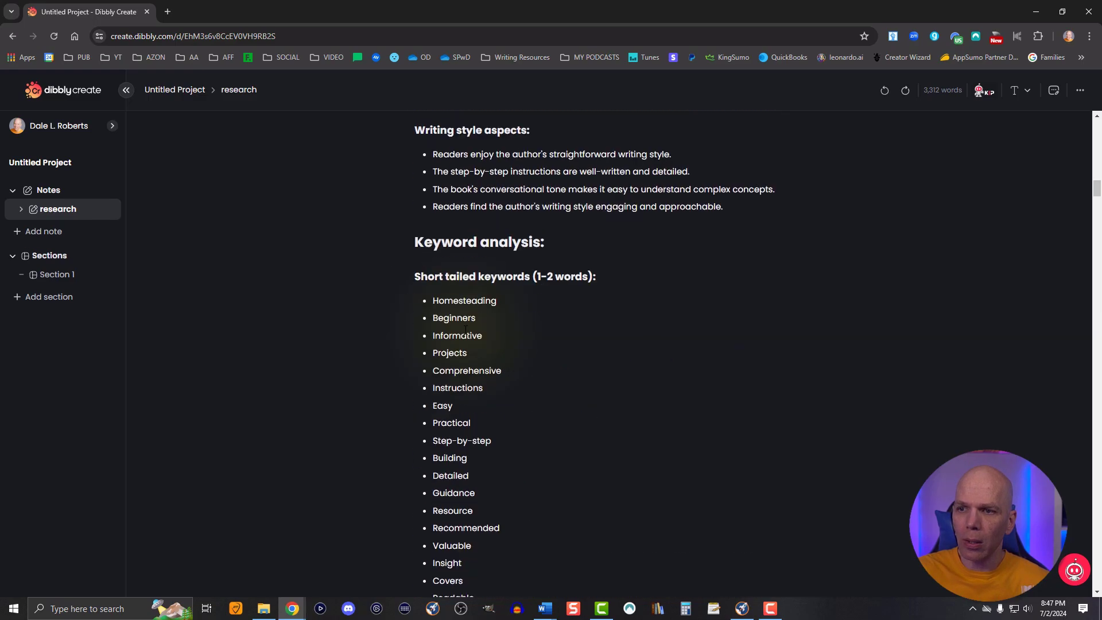
{"action": "scroll", "coordinate": [462, 321], "scroll_direction": "up", "scroll_amount": 16}
{"action": "scroll", "coordinate": [462, 319], "scroll_direction": "up", "scroll_amount": 13}
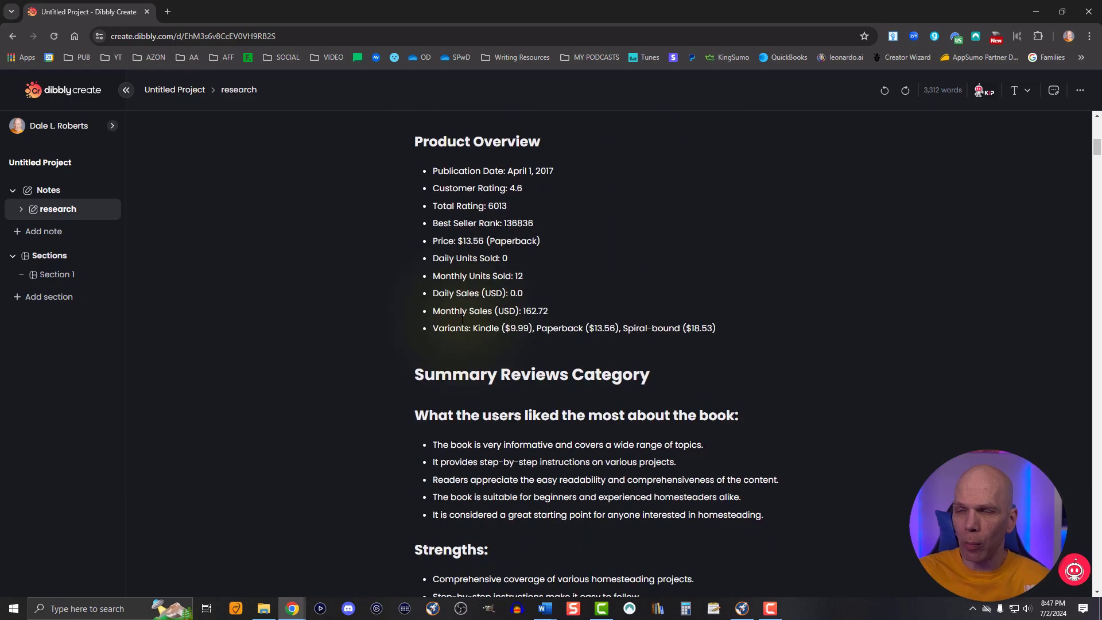
{"action": "scroll", "coordinate": [465, 328], "scroll_direction": "down", "scroll_amount": 20}
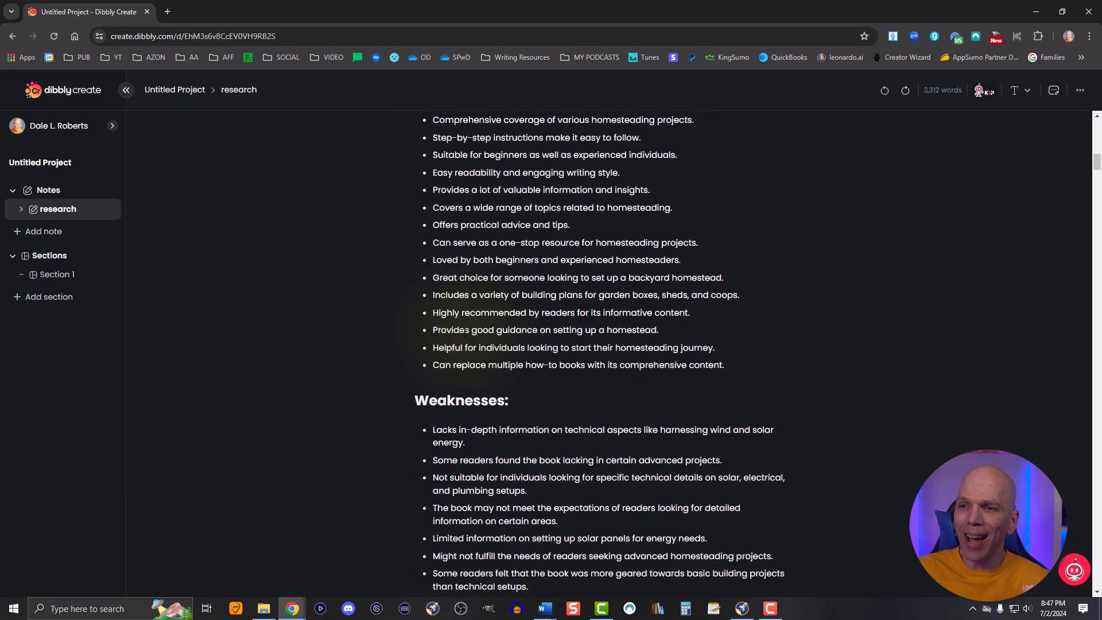
{"action": "scroll", "coordinate": [464, 334], "scroll_direction": "down", "scroll_amount": 12}
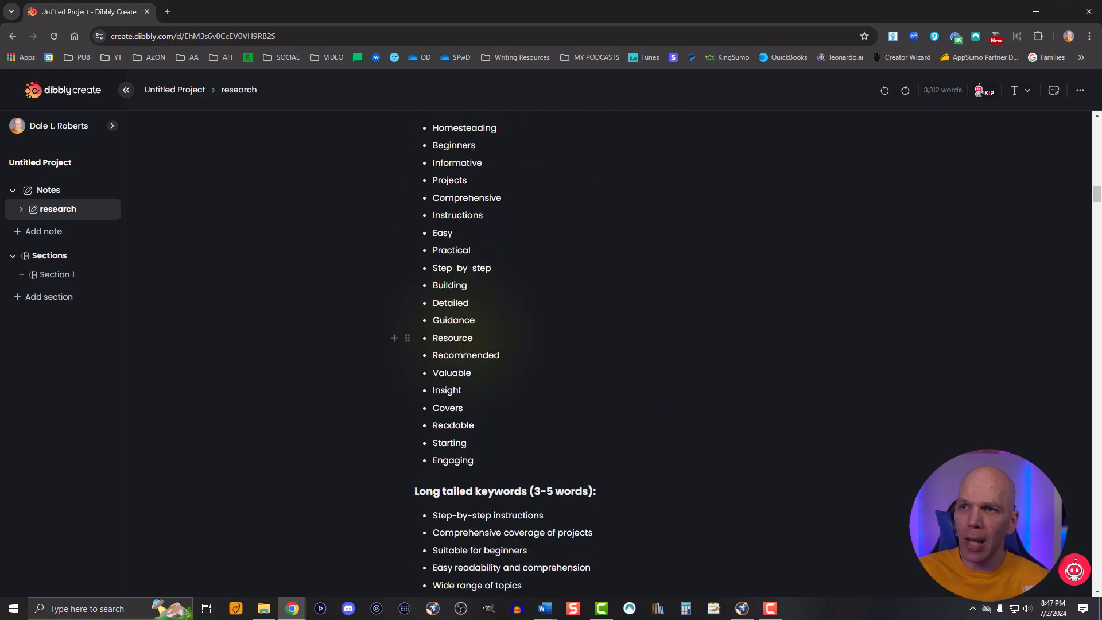
{"action": "scroll", "coordinate": [460, 344], "scroll_direction": "down", "scroll_amount": 20}
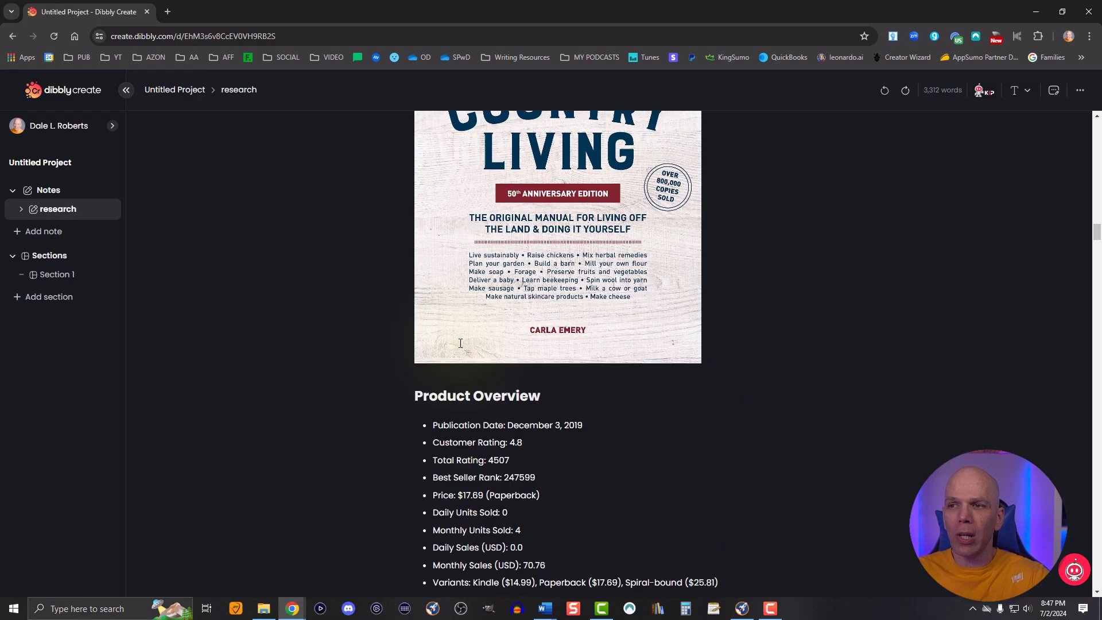
{"action": "scroll", "coordinate": [462, 346], "scroll_direction": "down", "scroll_amount": 10}
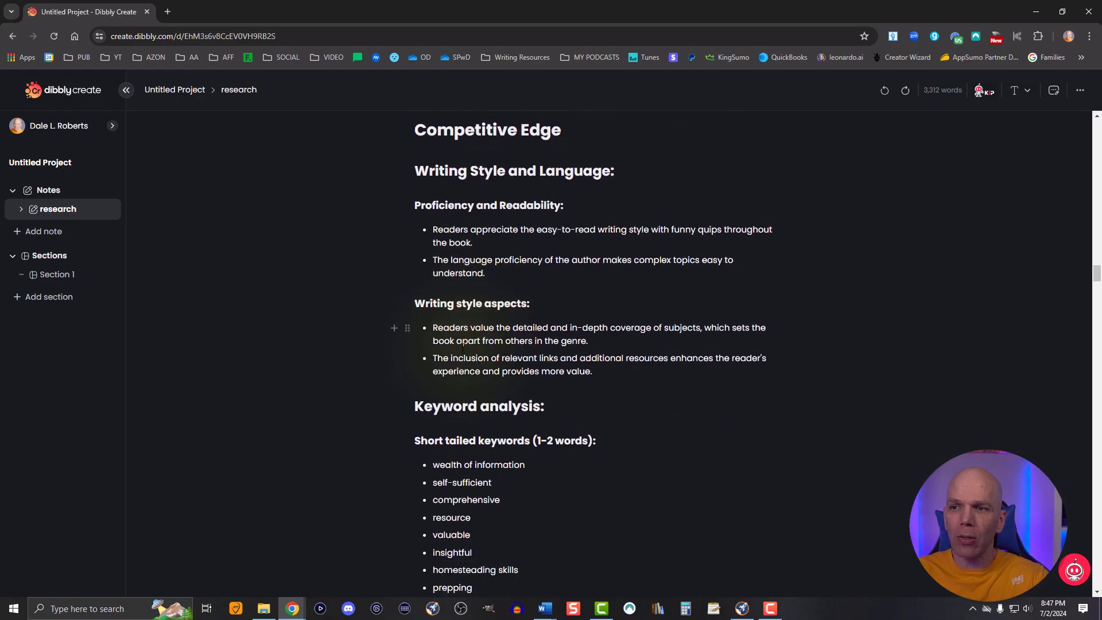
{"action": "scroll", "coordinate": [463, 346], "scroll_direction": "up", "scroll_amount": 15}
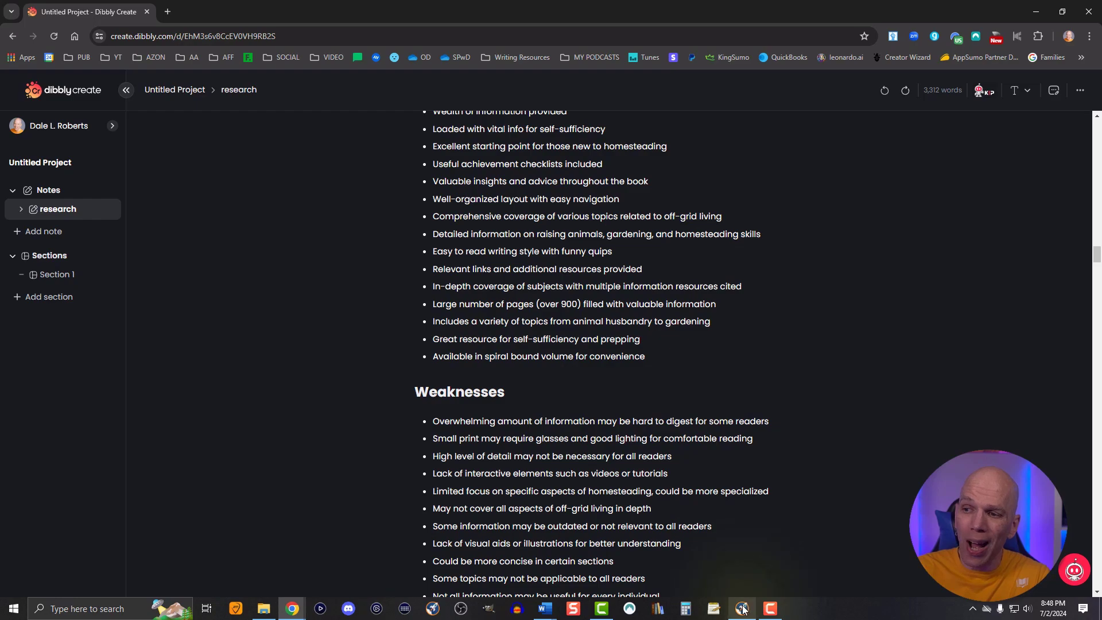
Switch to Publisher Rocket and run a keyword search for "homesteading" in Books
{"action": "mouse_move", "coordinate": [743, 608]}
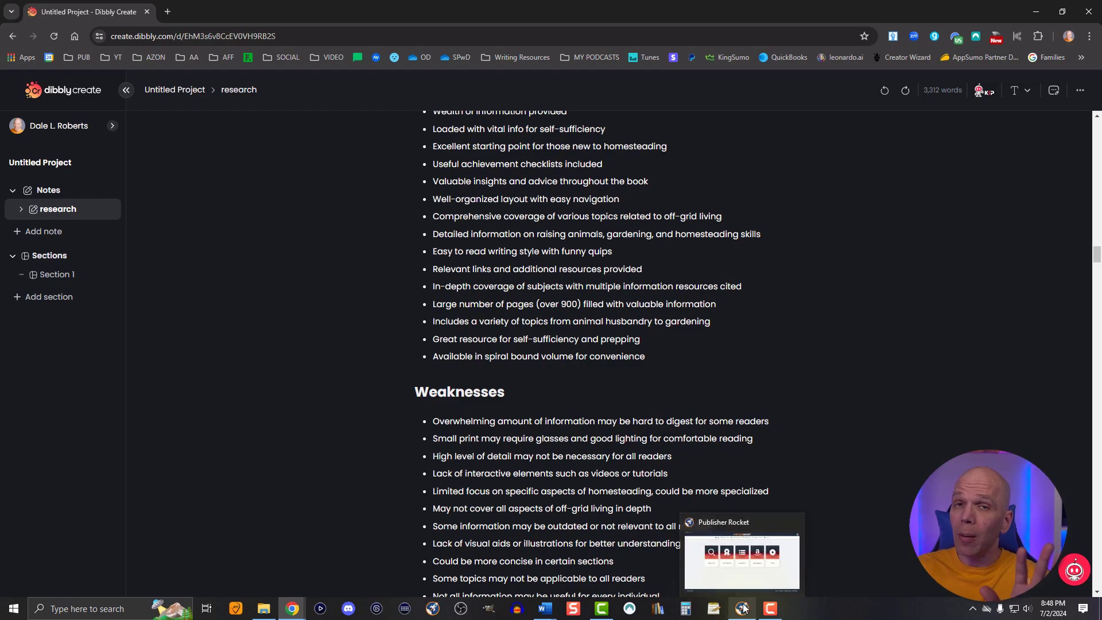
{"action": "left_click", "coordinate": [743, 608]}
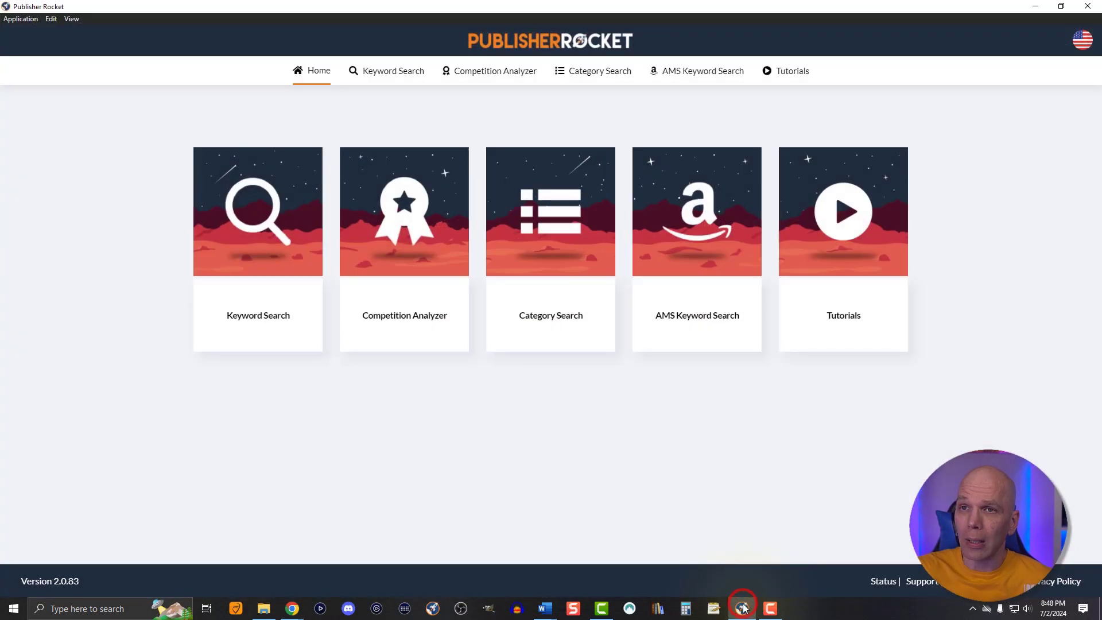
{"action": "left_click", "coordinate": [261, 330]}
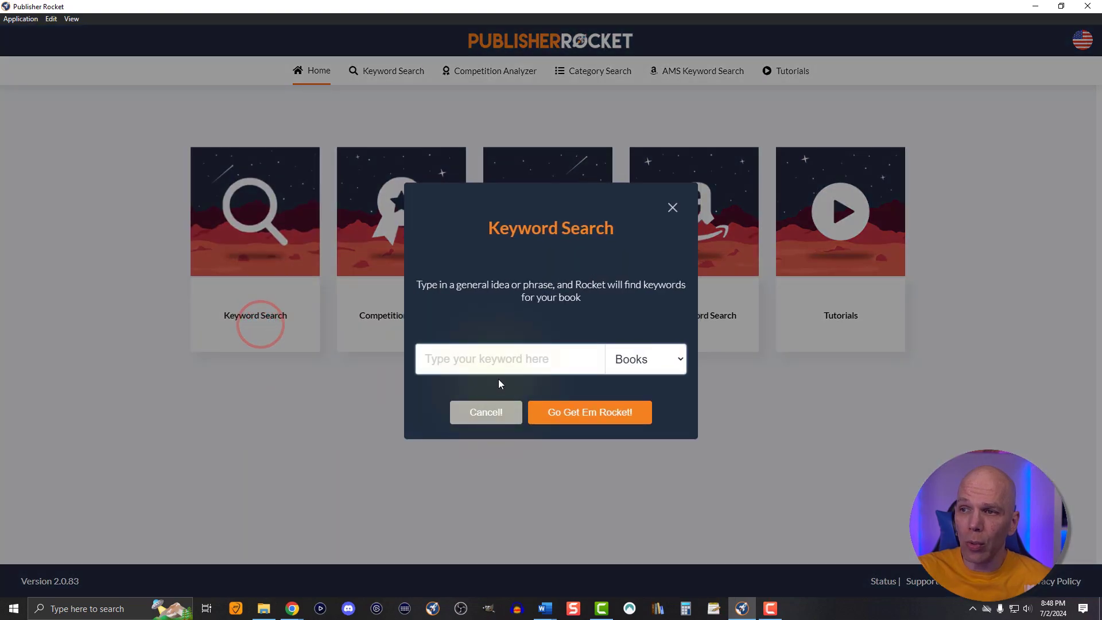
{"action": "type", "text": "homesteading"}
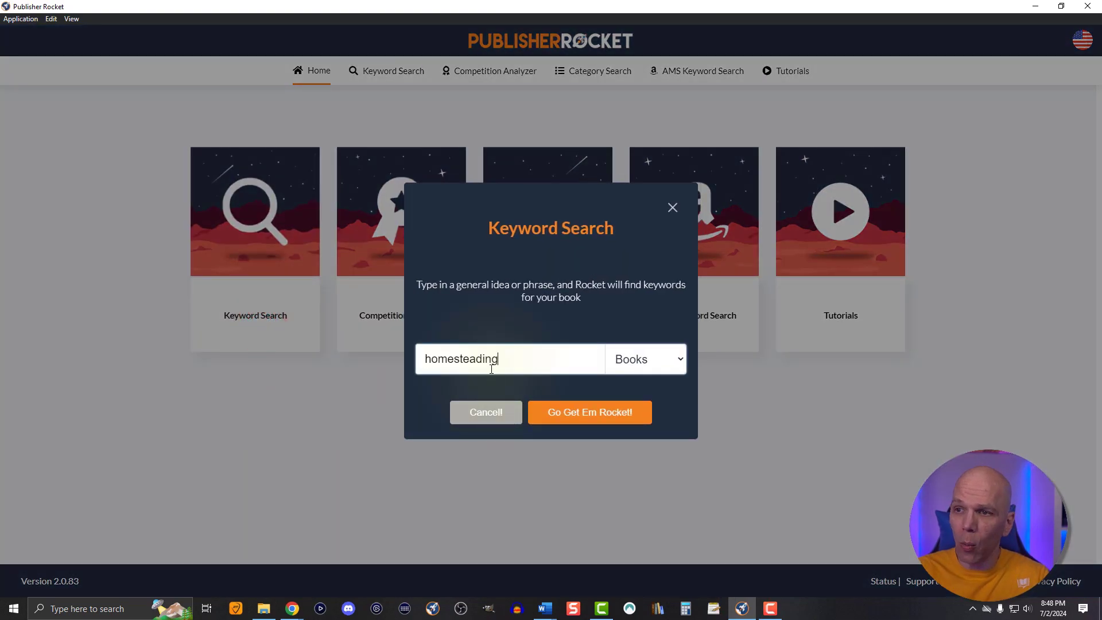
{"action": "left_click", "coordinate": [563, 414]}
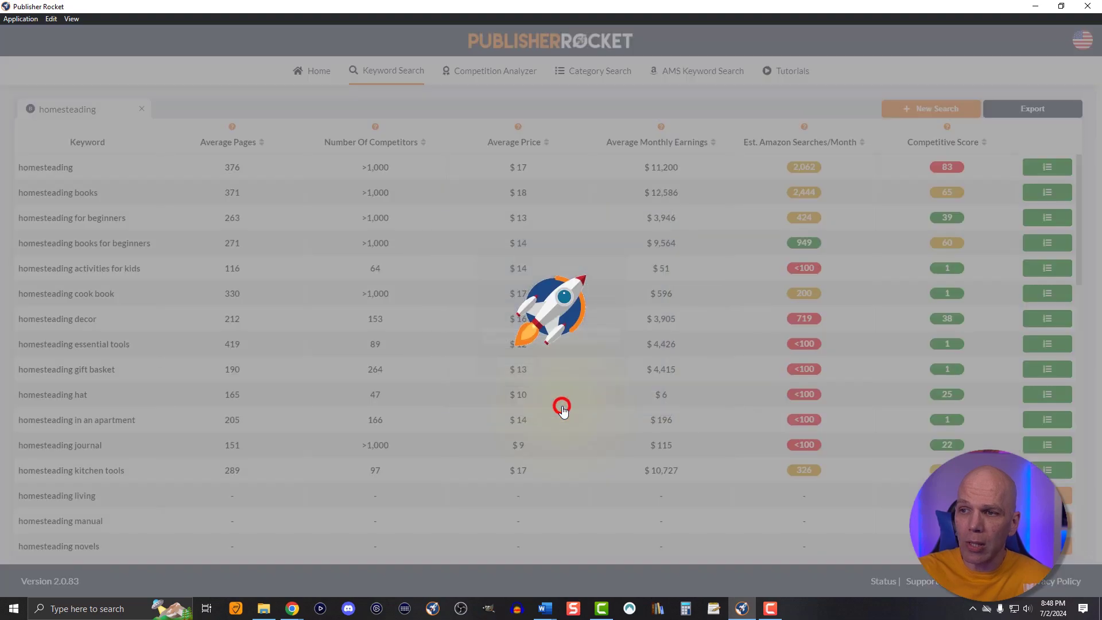
Analyze the listed keywords one by one, from "homesteading" down to "homesteading novels", to load their earnings, search and competition data
{"action": "left_click", "coordinate": [1045, 167]}
{"action": "left_click", "coordinate": [1043, 191]}
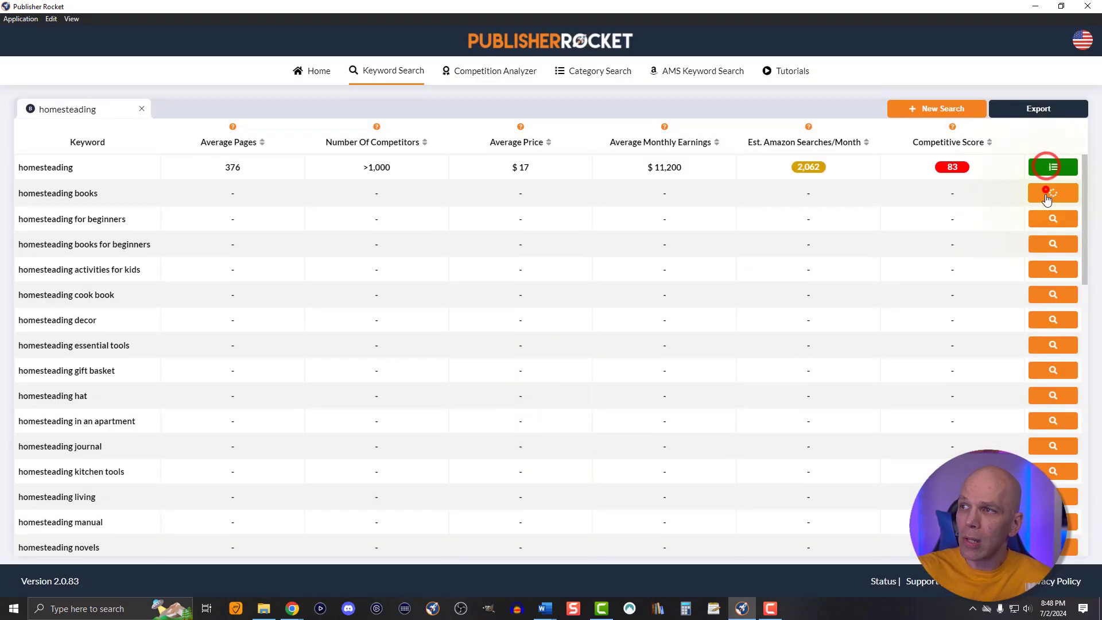
{"action": "left_click", "coordinate": [1042, 217]}
{"action": "left_click", "coordinate": [1039, 242]}
{"action": "left_click", "coordinate": [1040, 268]}
{"action": "left_click", "coordinate": [1040, 292]}
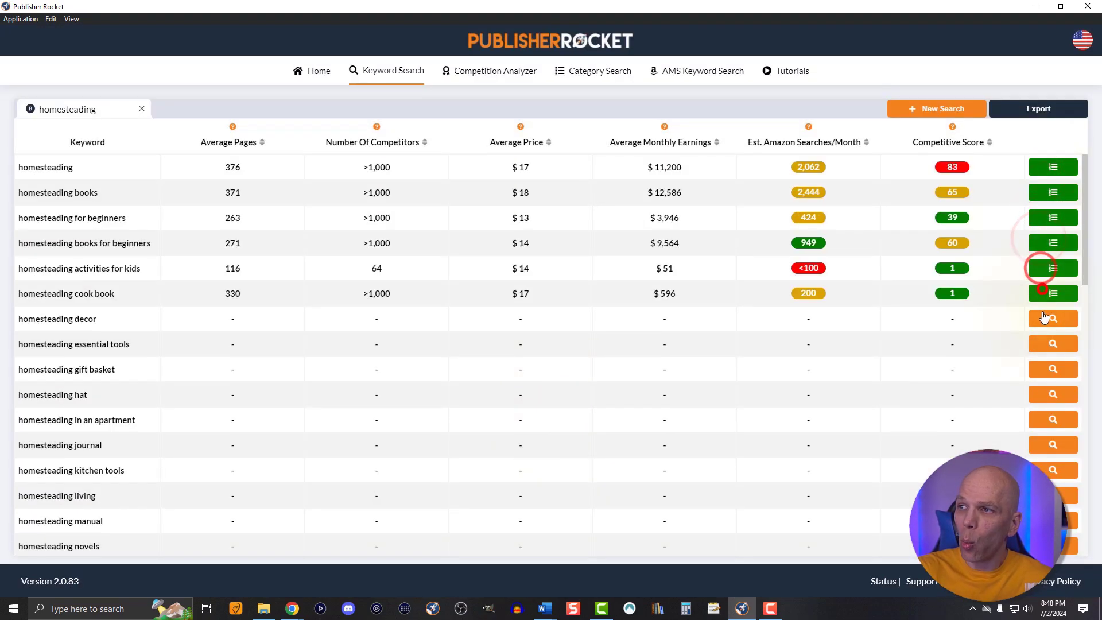
{"action": "left_click", "coordinate": [1041, 318]}
{"action": "left_click", "coordinate": [1040, 346]}
{"action": "left_click", "coordinate": [1044, 370]}
{"action": "left_click", "coordinate": [1045, 395]}
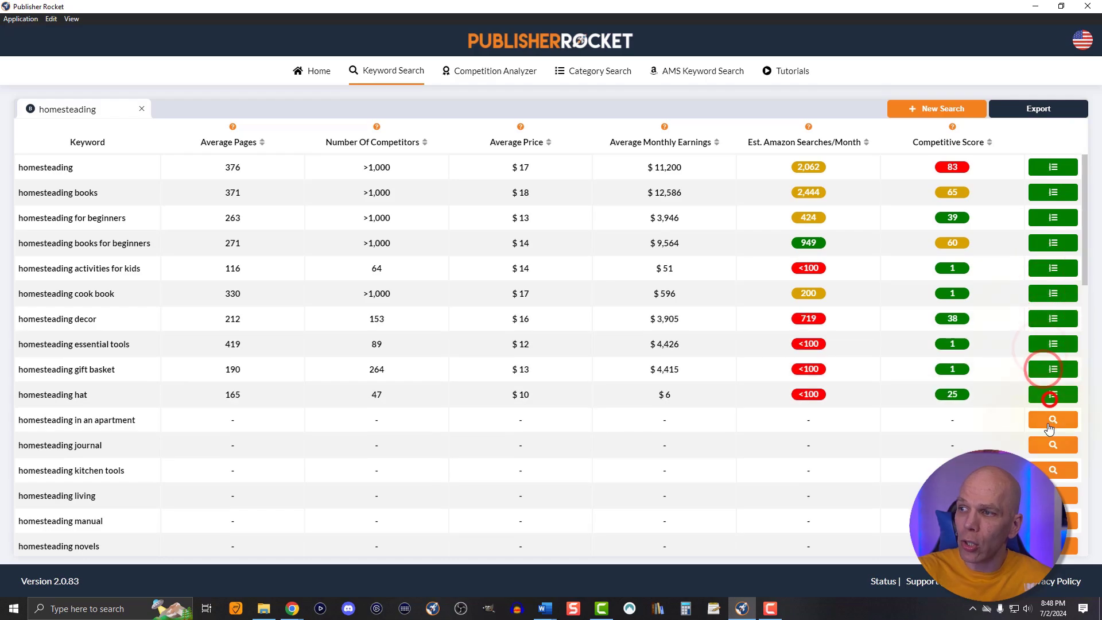
{"action": "left_click", "coordinate": [1047, 420]}
{"action": "left_click", "coordinate": [1049, 445]}
{"action": "left_click", "coordinate": [1053, 475]}
{"action": "left_click", "coordinate": [1062, 495]}
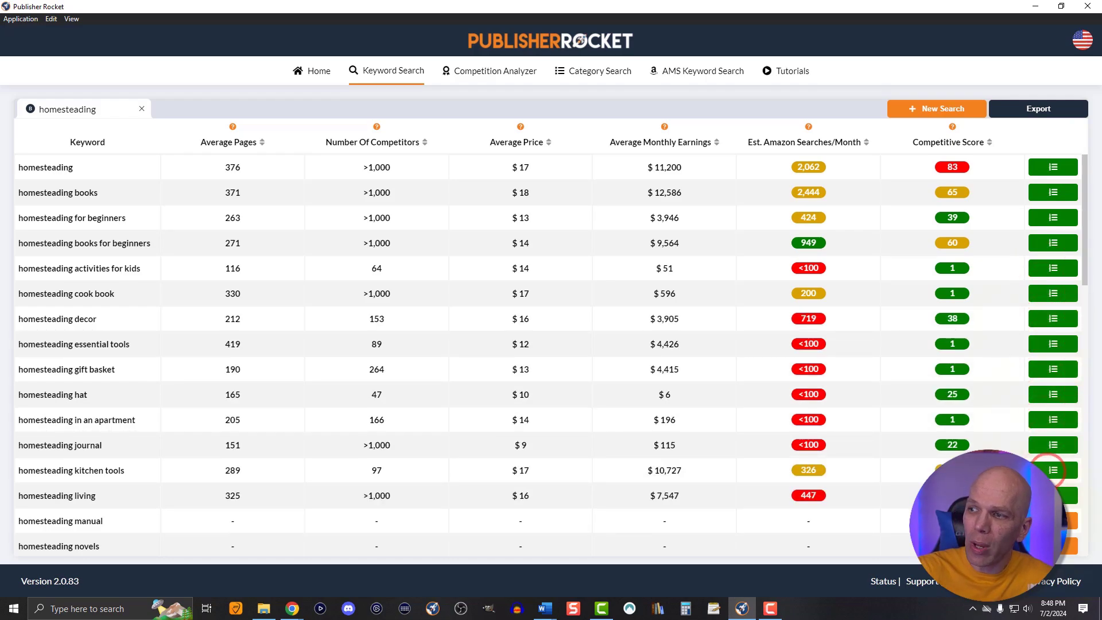
{"action": "left_click", "coordinate": [1067, 520]}
{"action": "left_click", "coordinate": [1068, 545]}
{"action": "scroll", "coordinate": [857, 291], "scroll_direction": "down", "scroll_amount": 3}
{"action": "scroll", "coordinate": [857, 291], "scroll_direction": "up", "scroll_amount": 3}
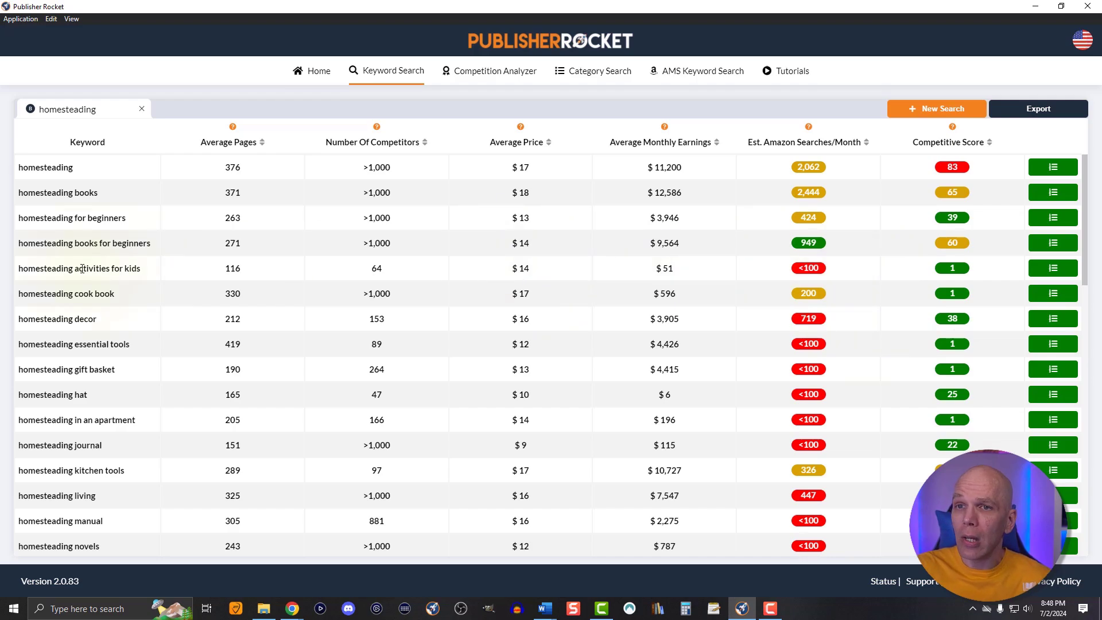
Examine the keyword "homesteading books for beginners", highlighting its average monthly earnings, estimated Amazon searches and competitive score
{"action": "left_click_drag", "start_coordinate": [19, 243], "coordinate": [149, 245]}
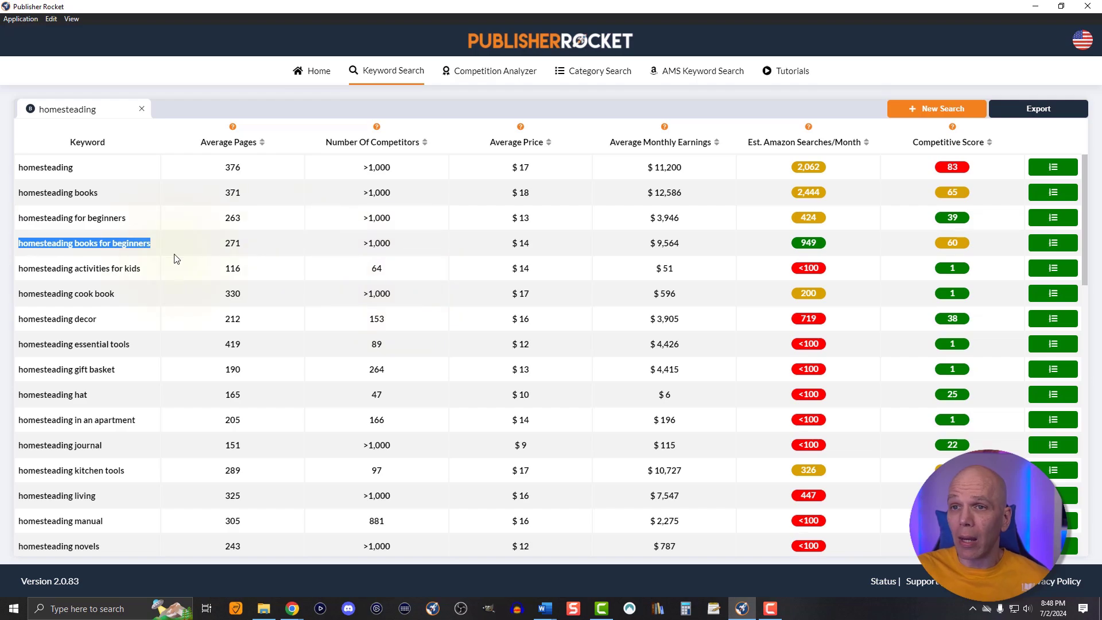
{"action": "left_click", "coordinate": [642, 244]}
{"action": "left_click_drag", "start_coordinate": [642, 244], "coordinate": [689, 244]}
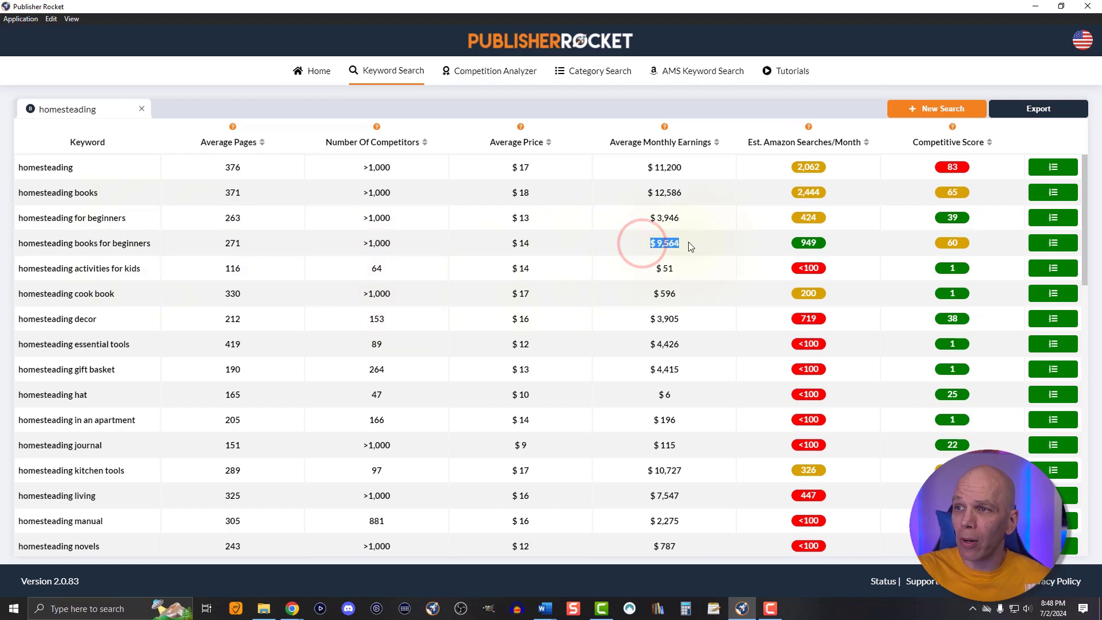
{"action": "double_click", "coordinate": [803, 242]}
{"action": "left_click", "coordinate": [837, 241]}
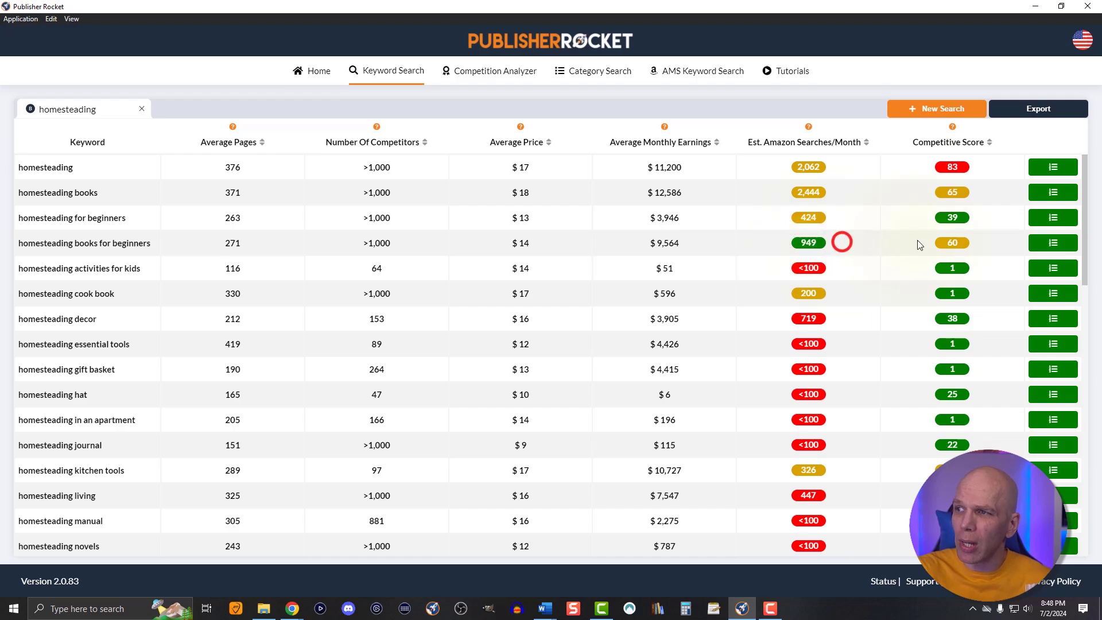
{"action": "double_click", "coordinate": [946, 241]}
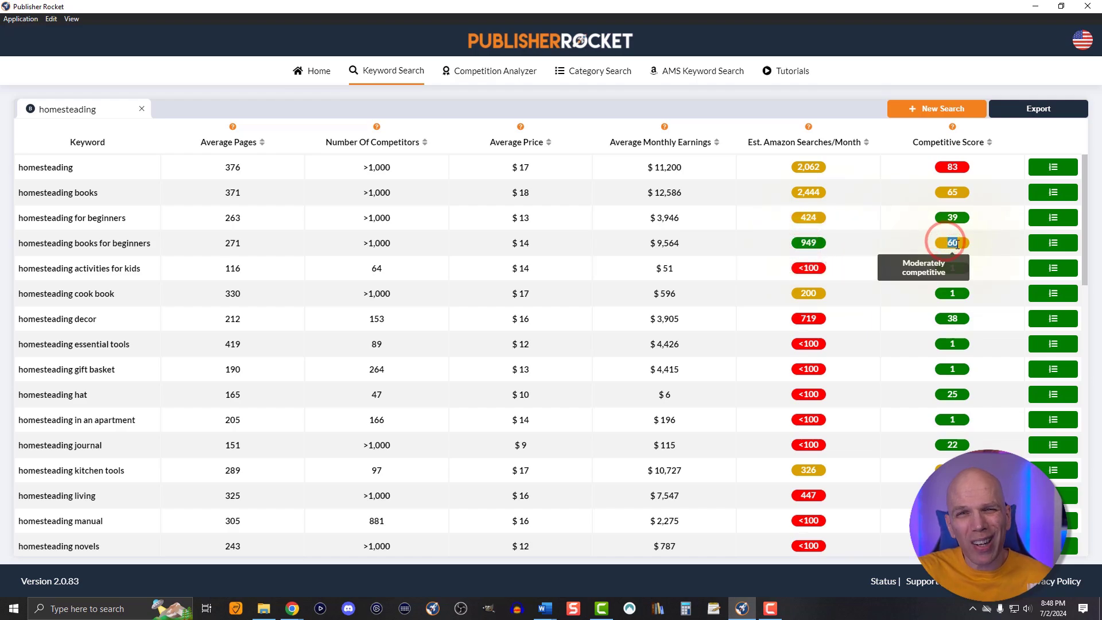
{"action": "left_click", "coordinate": [905, 245]}
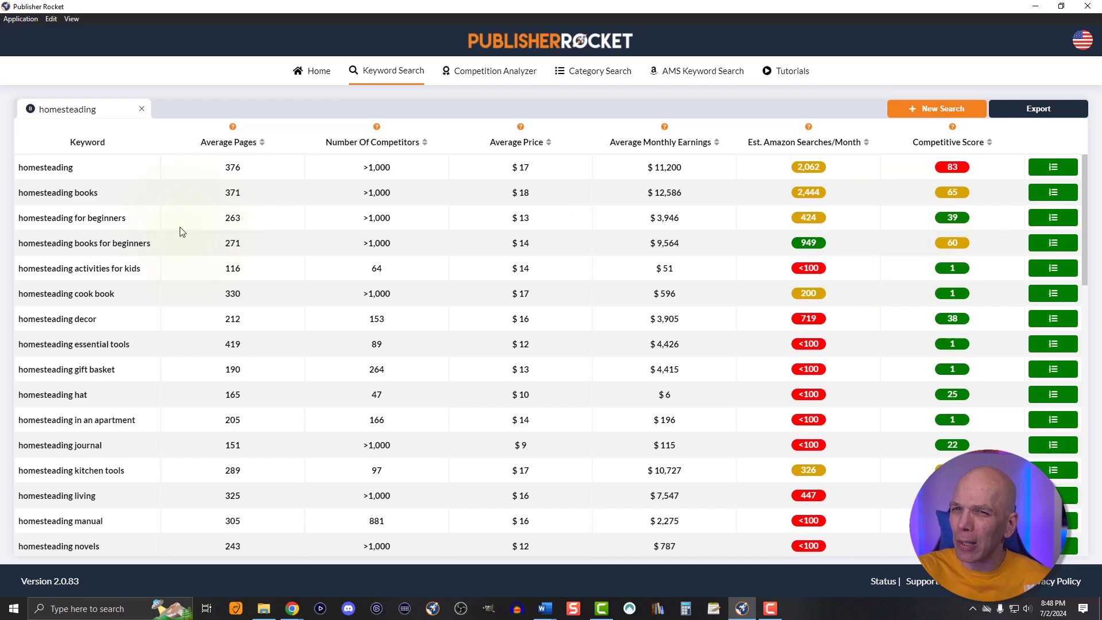
{"action": "left_click_drag", "start_coordinate": [152, 245], "coordinate": [26, 246]}
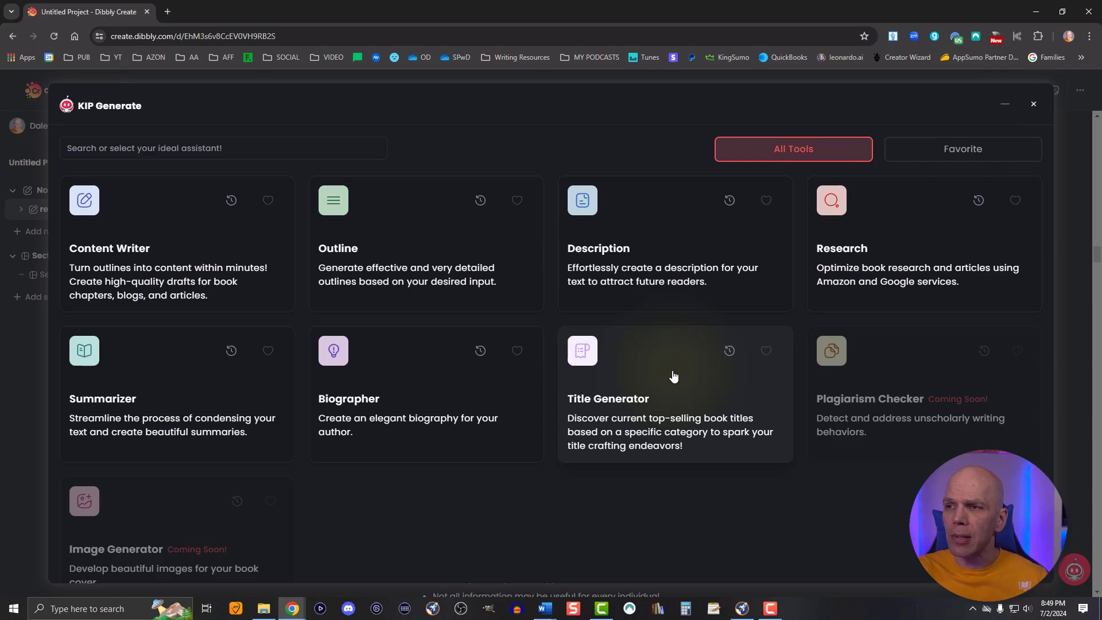
Open the Title Generator for nonfiction, paste the "Homesteading Kitchen" text as the brief description and set the audience to Adults
{"action": "left_click", "coordinate": [672, 372]}
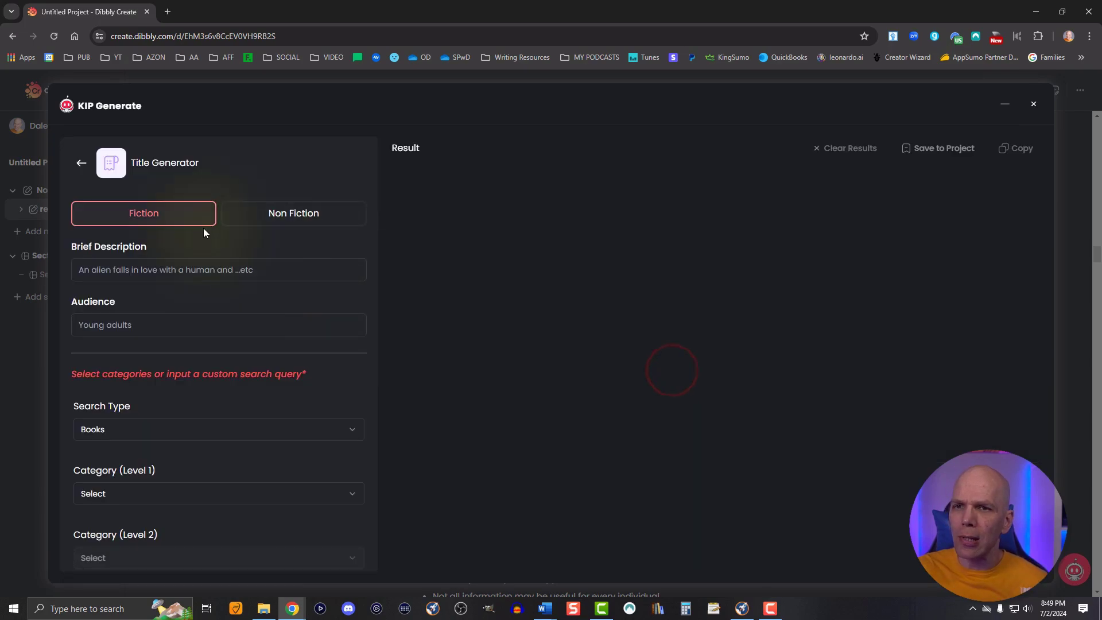
{"action": "left_click", "coordinate": [299, 213]}
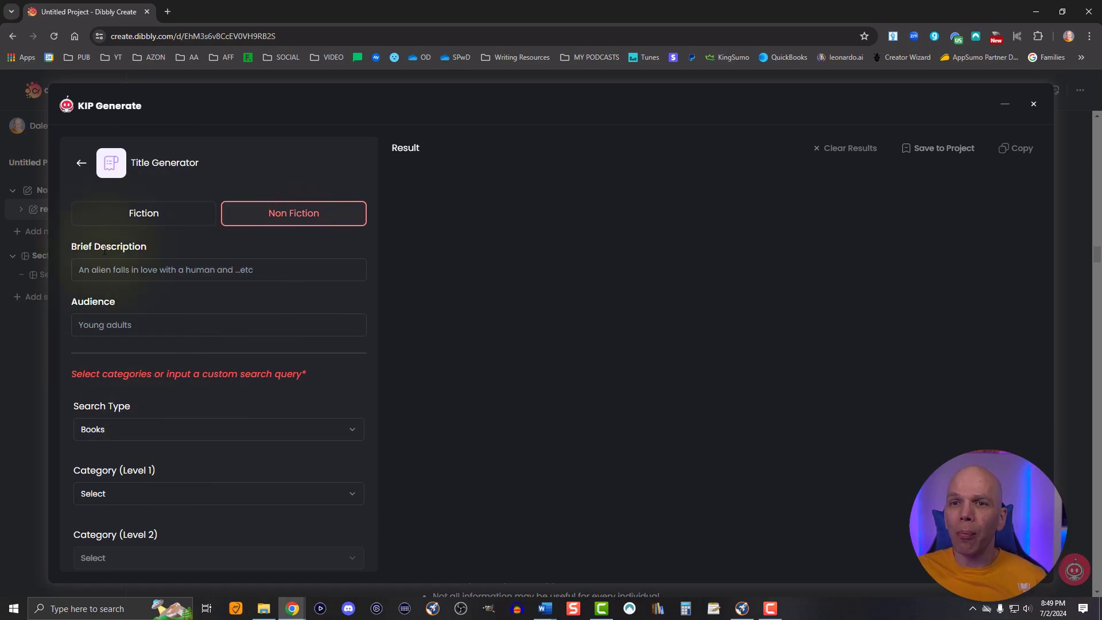
{"action": "key", "text": "alt+Tab"}
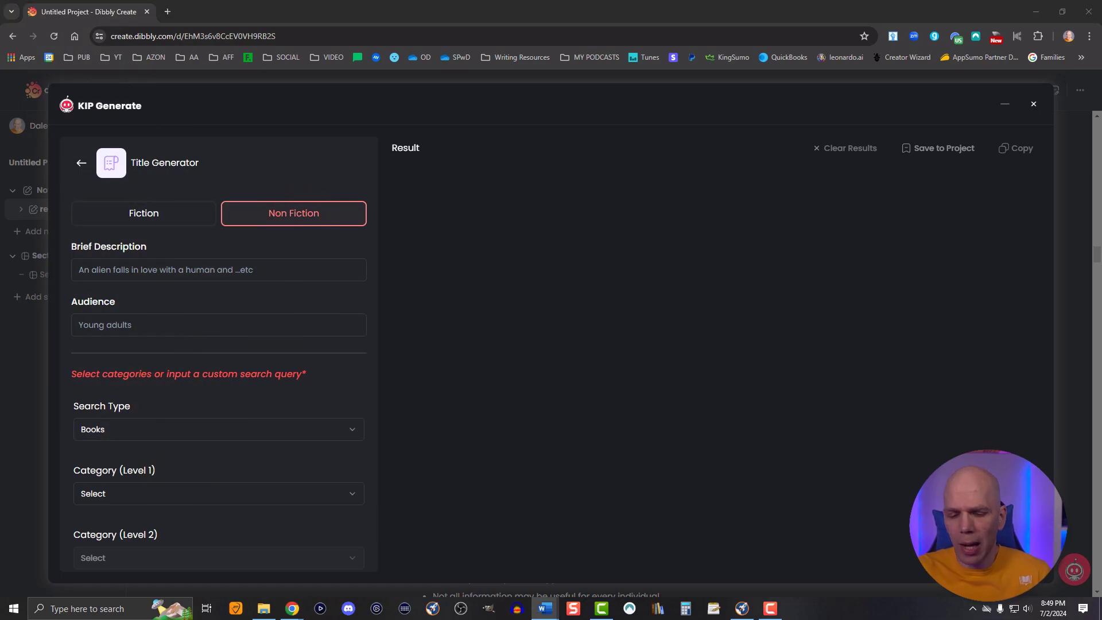
{"action": "left_click", "coordinate": [209, 271]}
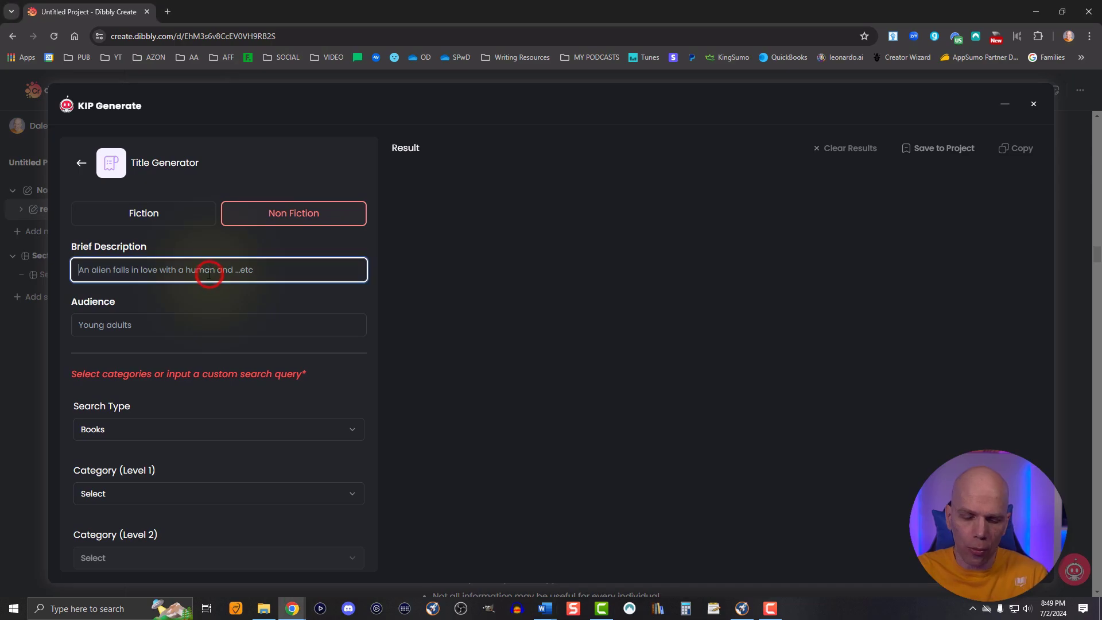
{"action": "key", "text": "ctrl+v"}
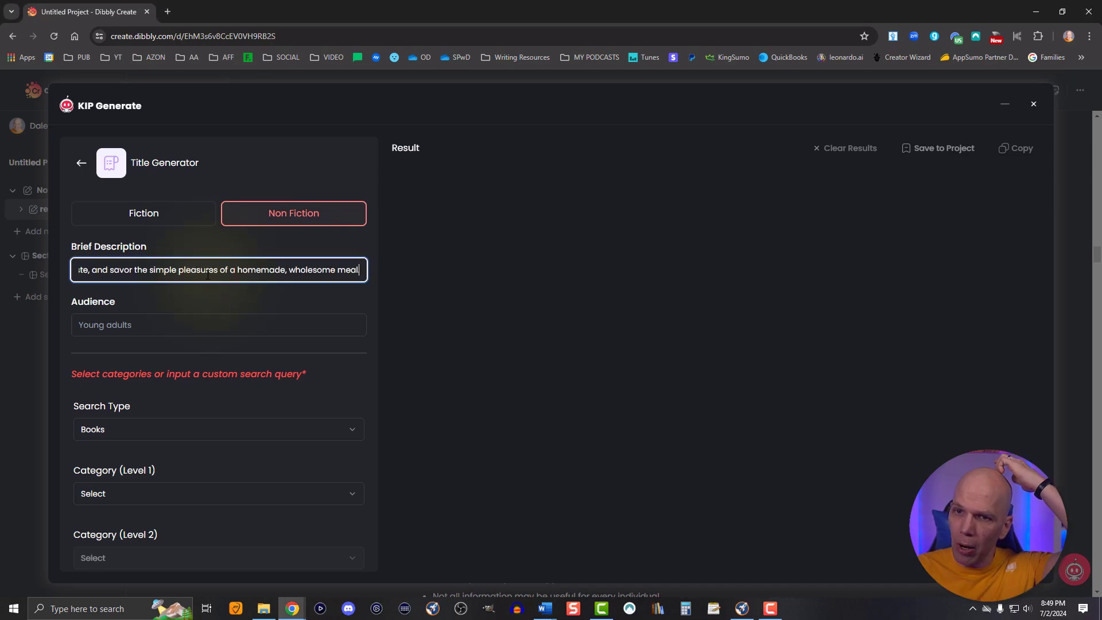
{"action": "left_click", "coordinate": [198, 320]}
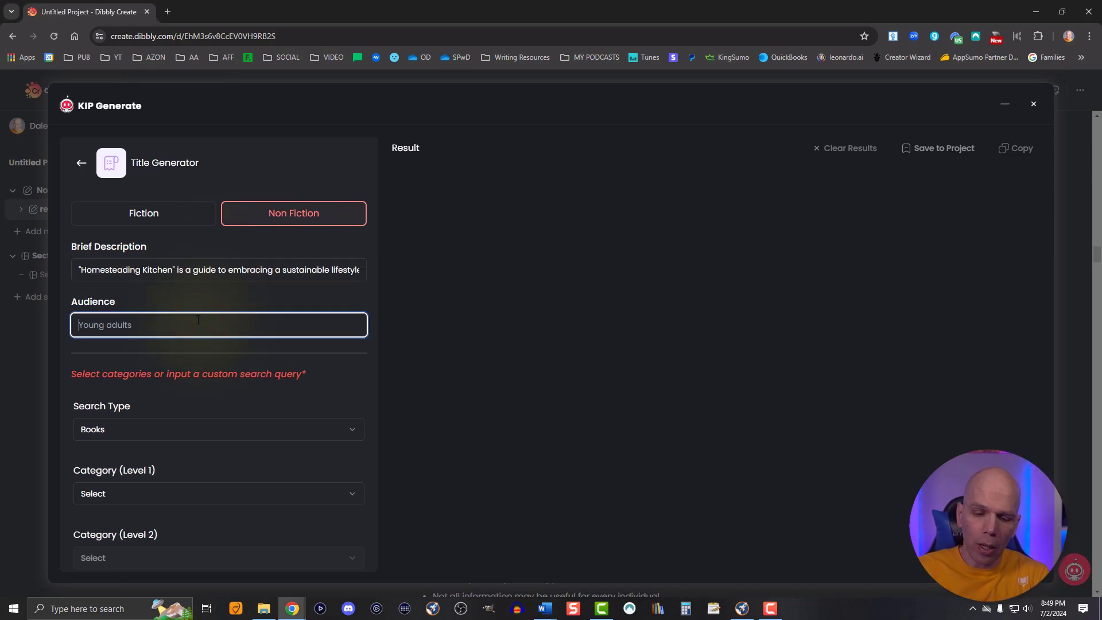
{"action": "type", "text": "Adults"}
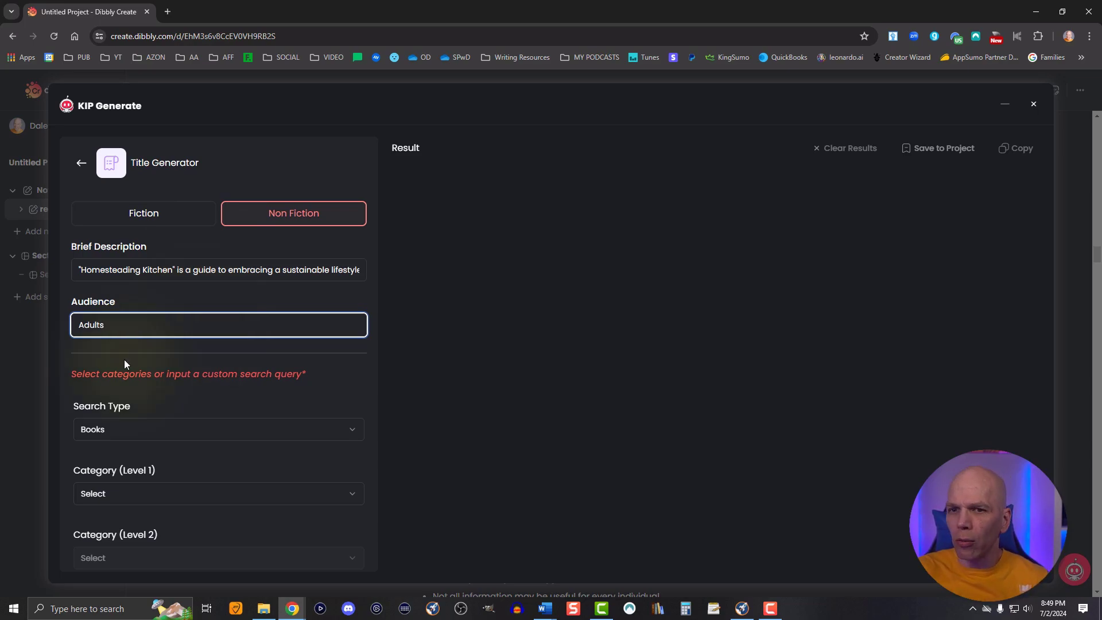
Set the book categories to Crafts, Hobbies & Home and Sustainable Living, and expand the custom search query
{"action": "scroll", "coordinate": [123, 368], "scroll_direction": "down", "scroll_amount": 1}
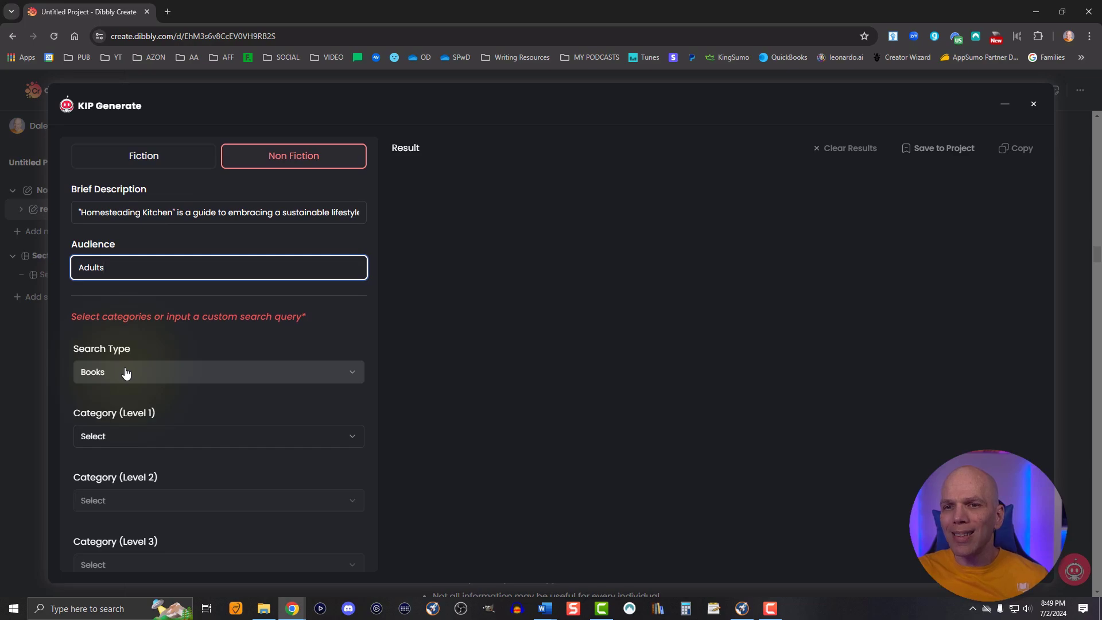
{"action": "scroll", "coordinate": [126, 373], "scroll_direction": "down", "scroll_amount": 1}
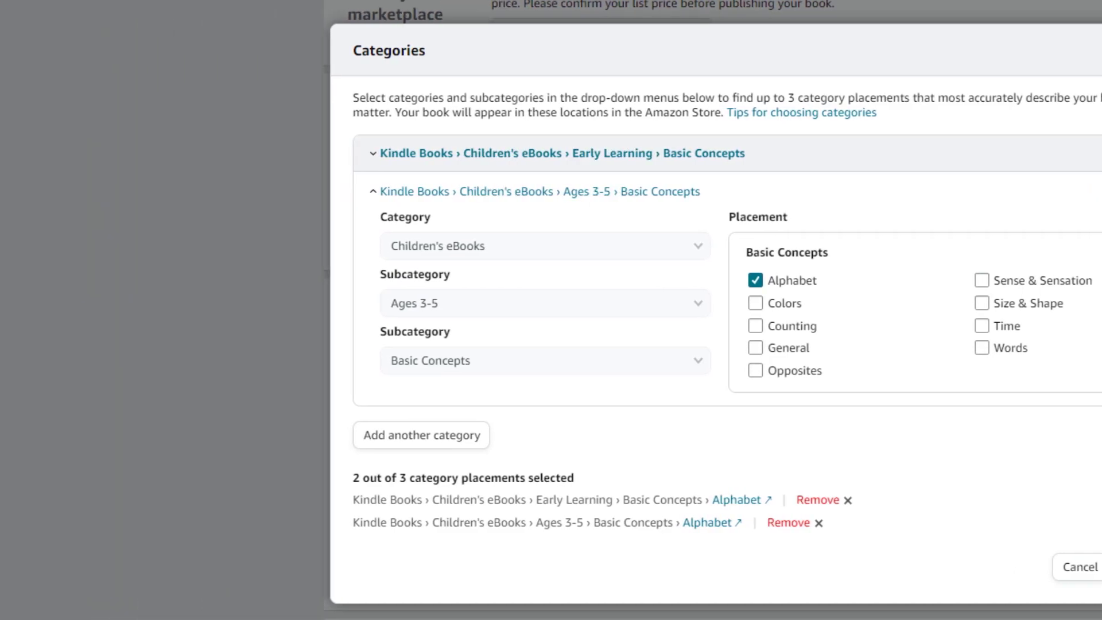
{"action": "left_click", "coordinate": [218, 495]}
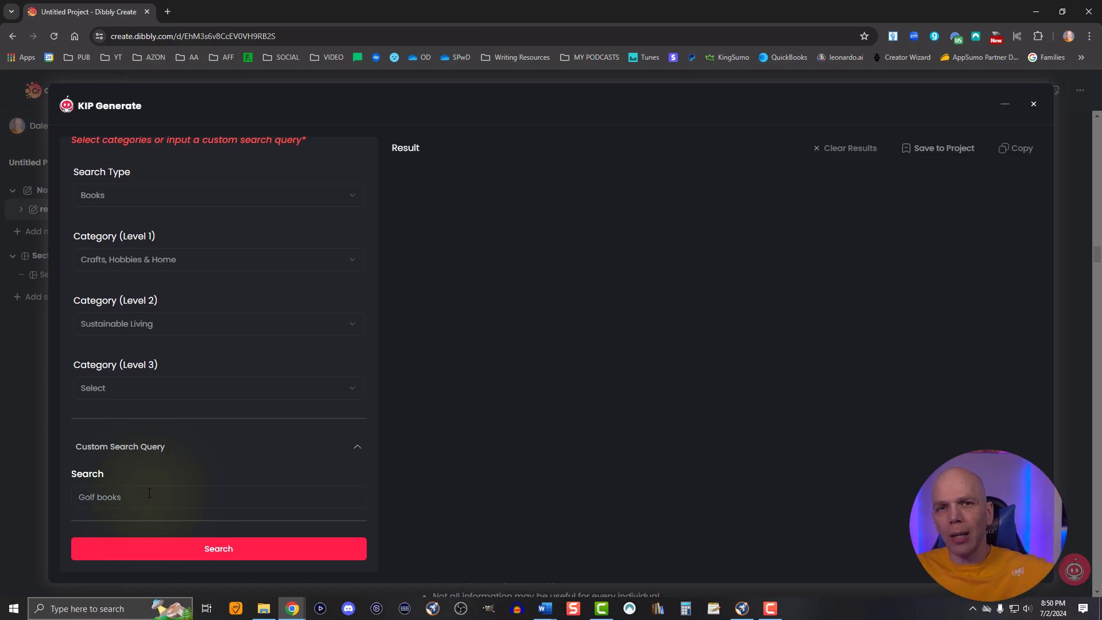
Enter "homesteading" as the custom search query and run the title search
{"action": "left_click", "coordinate": [146, 498]}
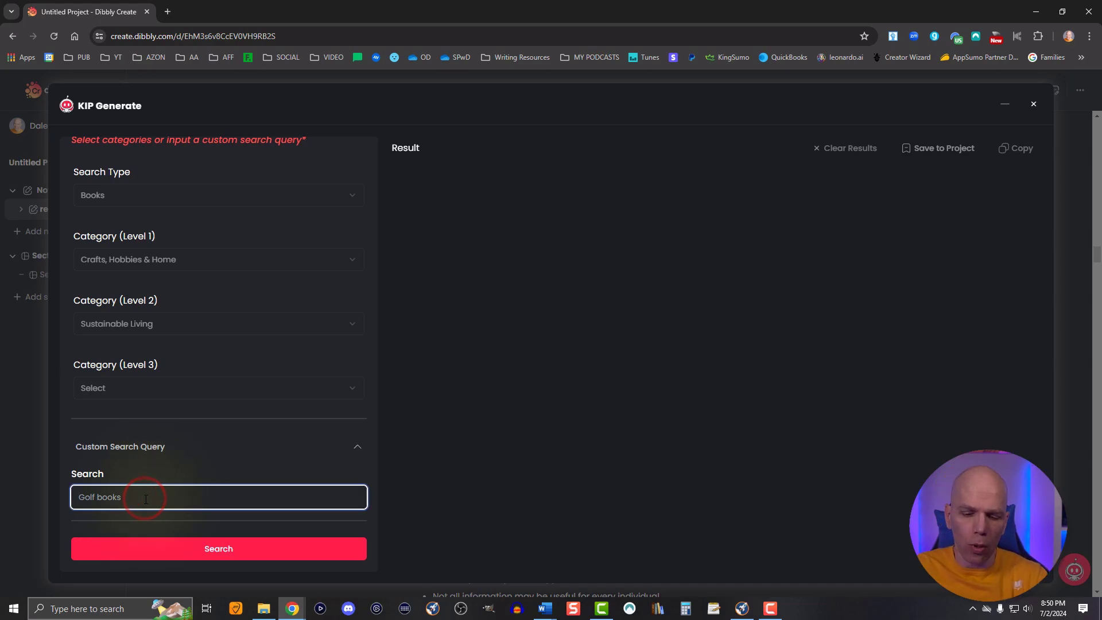
{"action": "key", "text": "ctrl+v"}
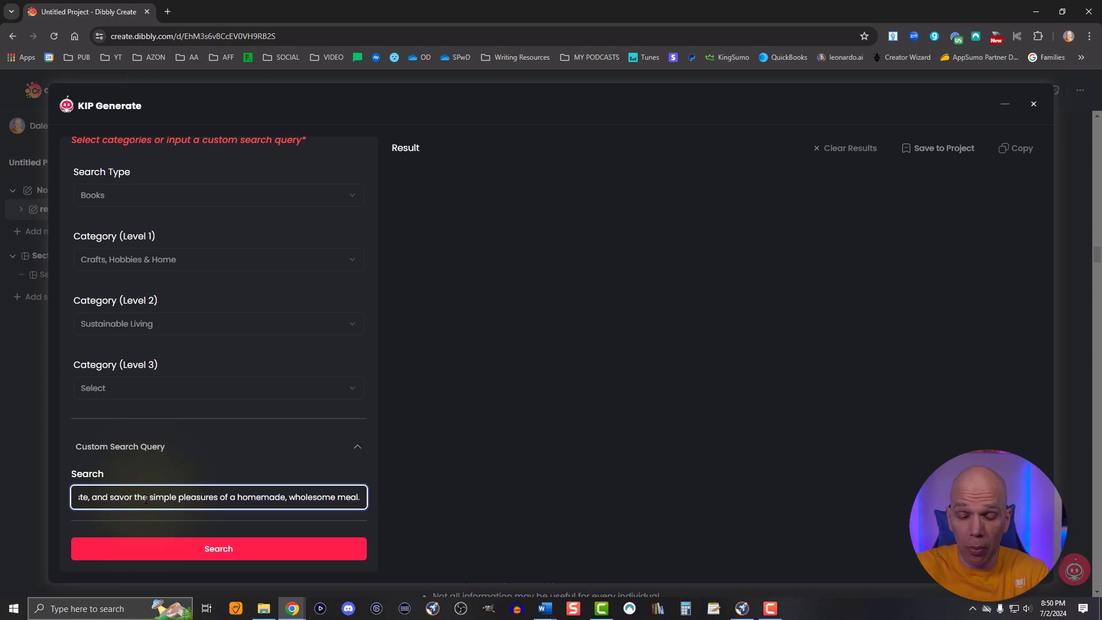
{"action": "key", "text": "ctrl+z"}
{"action": "type", "text": "homesteading"}
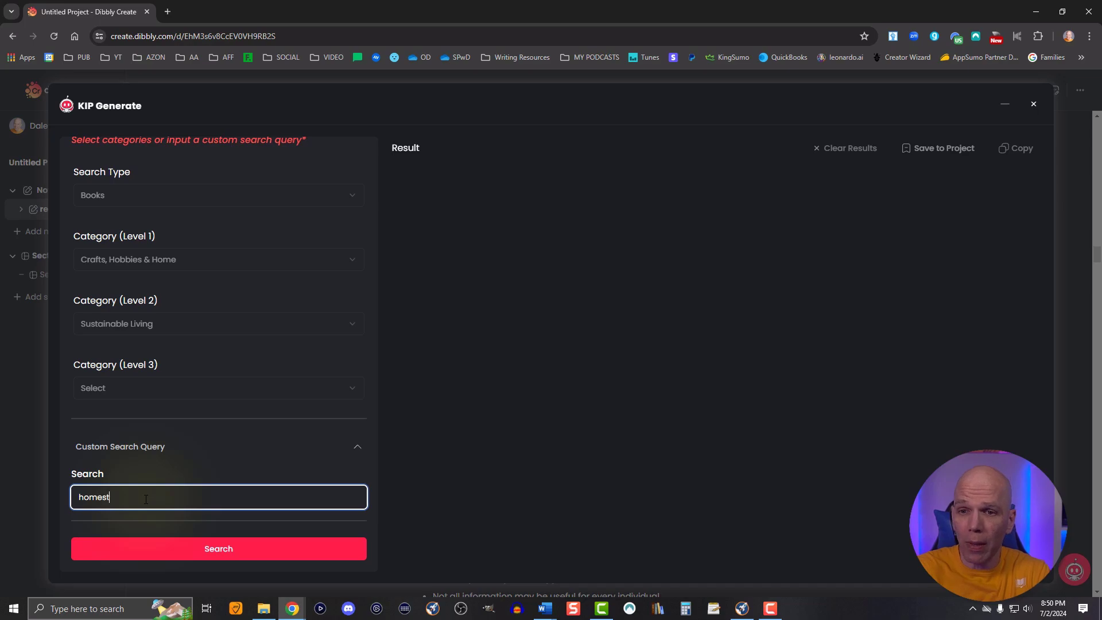
{"action": "left_click", "coordinate": [149, 560]}
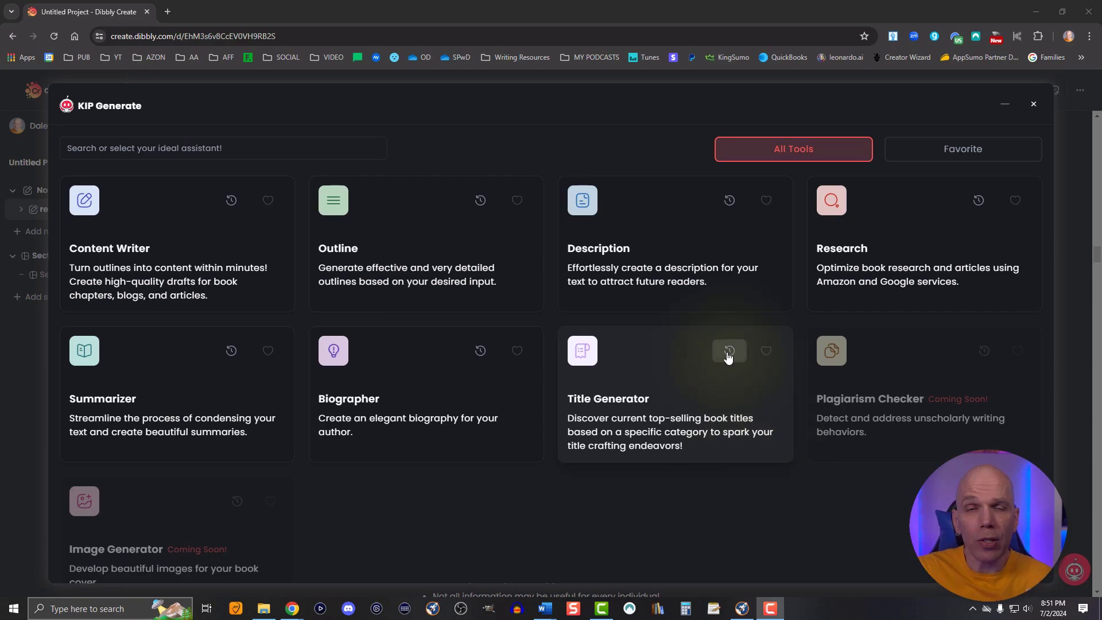
Open the May 24, 2024 record in the Title Generator history and review its input and output
{"action": "left_click", "coordinate": [727, 353]}
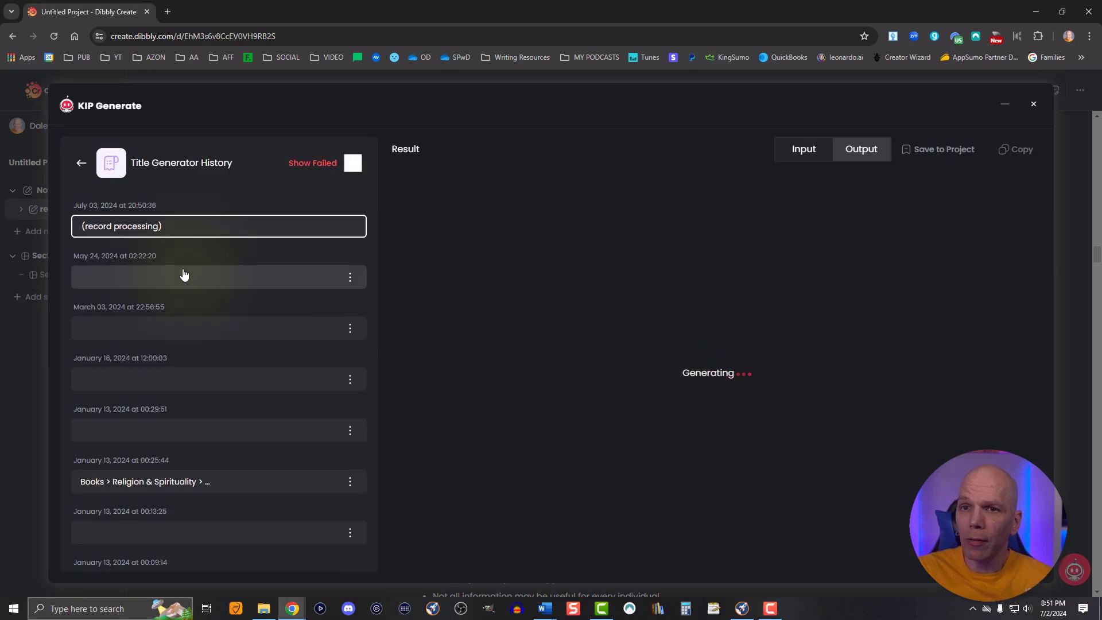
{"action": "left_click", "coordinate": [181, 270]}
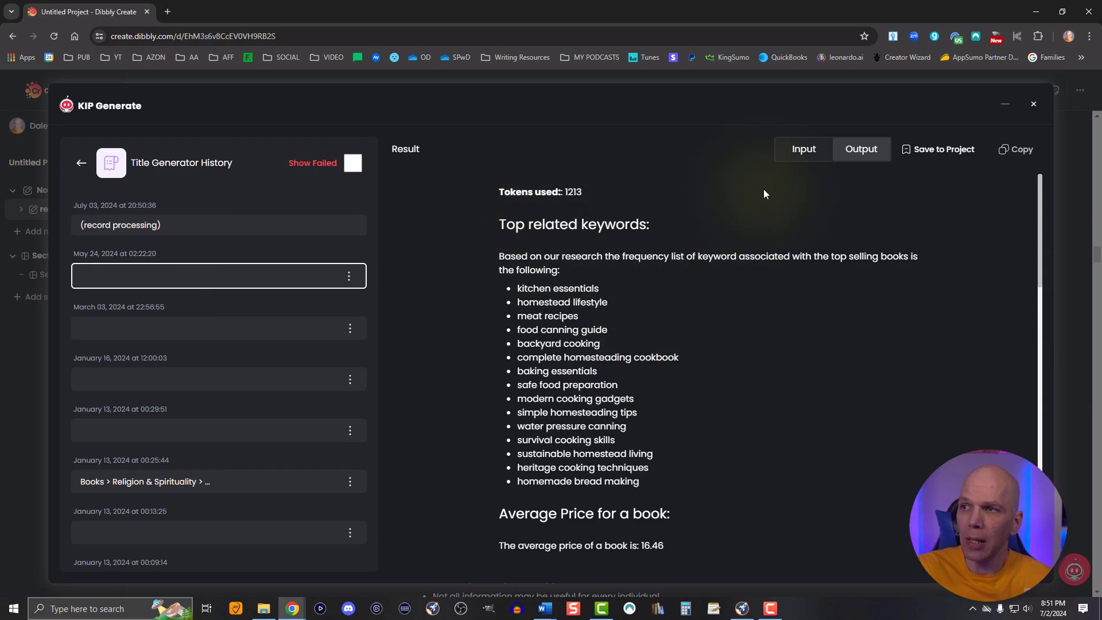
{"action": "left_click", "coordinate": [791, 151]}
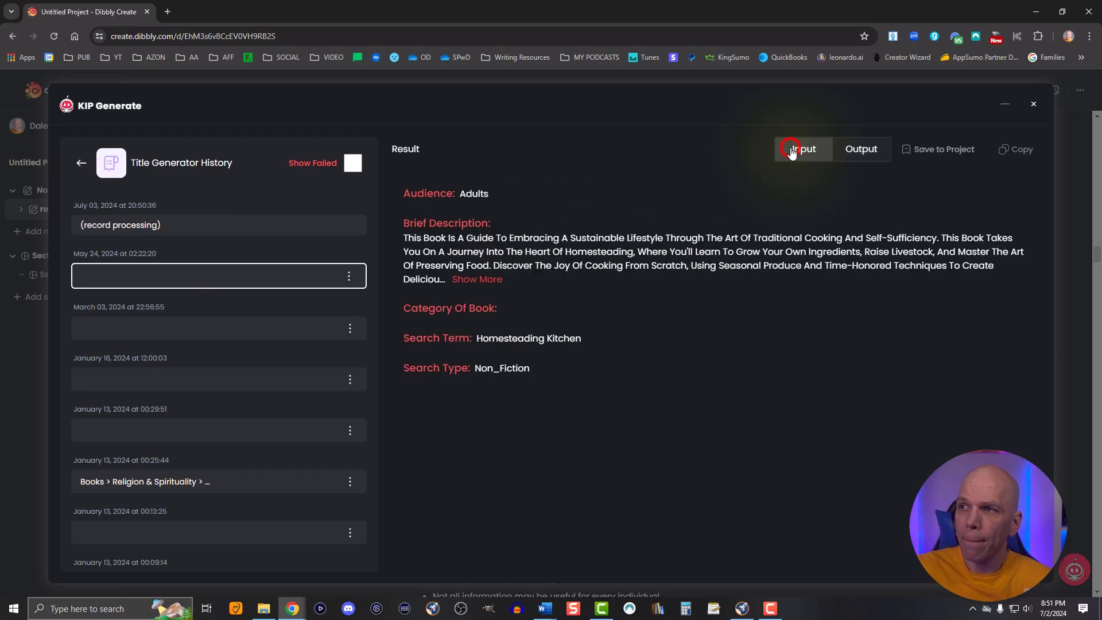
{"action": "left_click", "coordinate": [846, 164]}
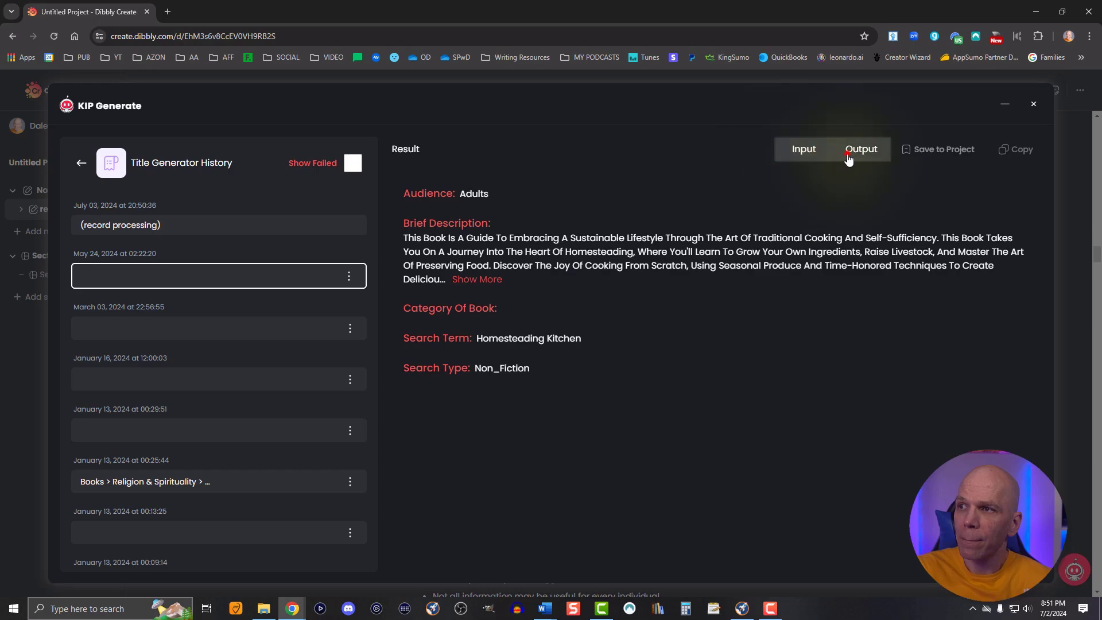
{"action": "scroll", "coordinate": [614, 322], "scroll_direction": "down", "scroll_amount": 1}
{"action": "scroll", "coordinate": [614, 323], "scroll_direction": "down", "scroll_amount": 3}
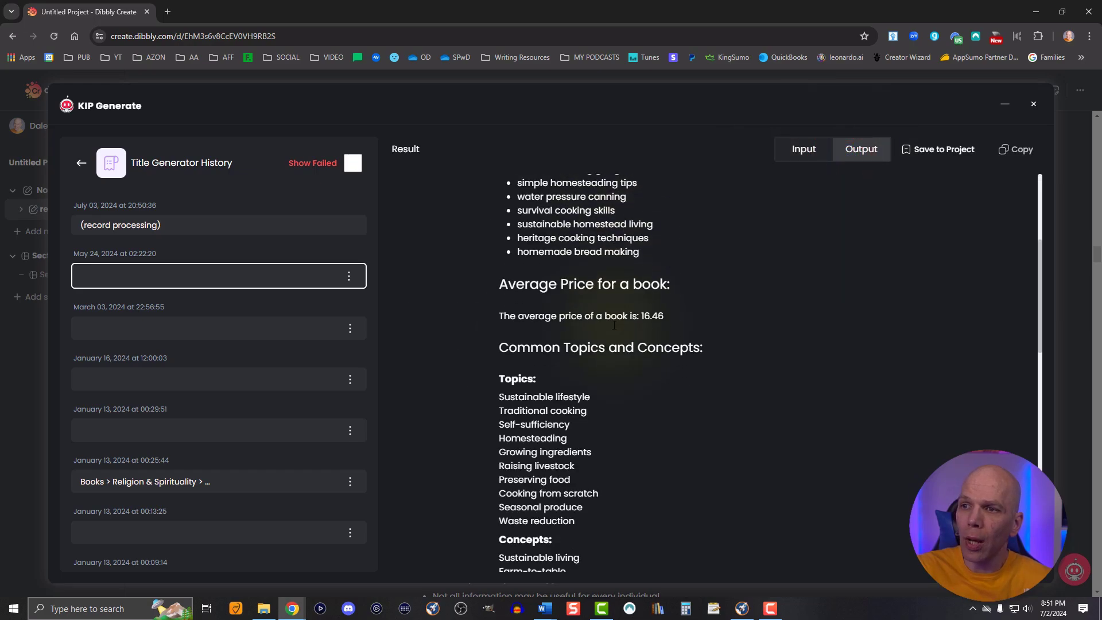
{"action": "scroll", "coordinate": [612, 325], "scroll_direction": "up", "scroll_amount": 4}
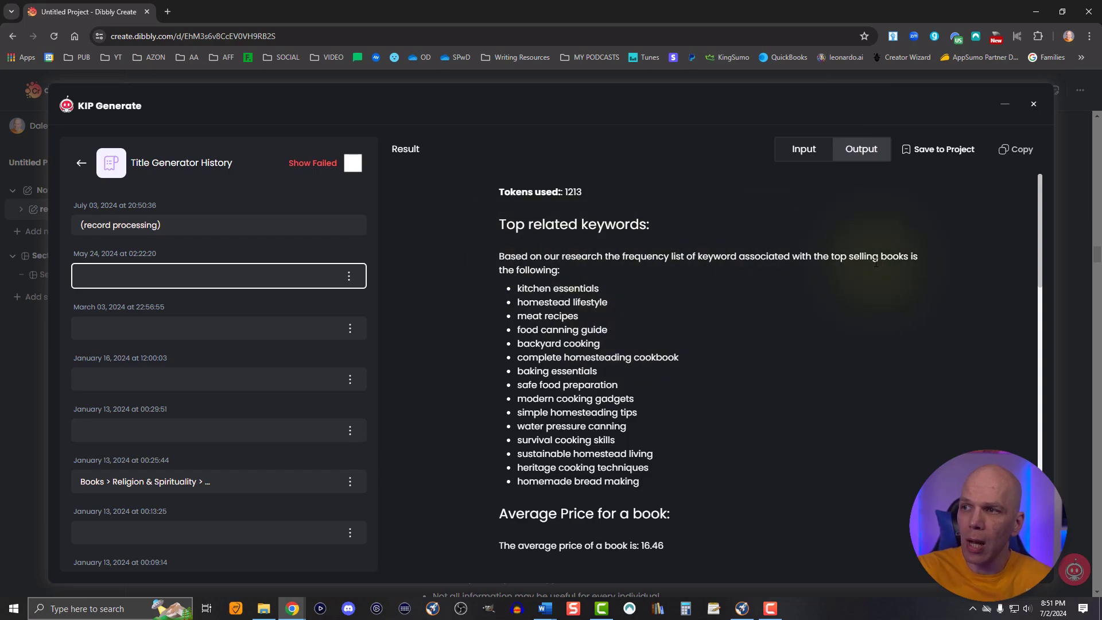
Examine the record's top related keywords, average book price, common topics and concepts, highlighting each part
{"action": "scroll", "coordinate": [540, 259], "scroll_direction": "down", "scroll_amount": 1}
{"action": "left_click_drag", "start_coordinate": [510, 230], "coordinate": [667, 417]}
{"action": "scroll", "coordinate": [662, 418], "scroll_direction": "down", "scroll_amount": 2}
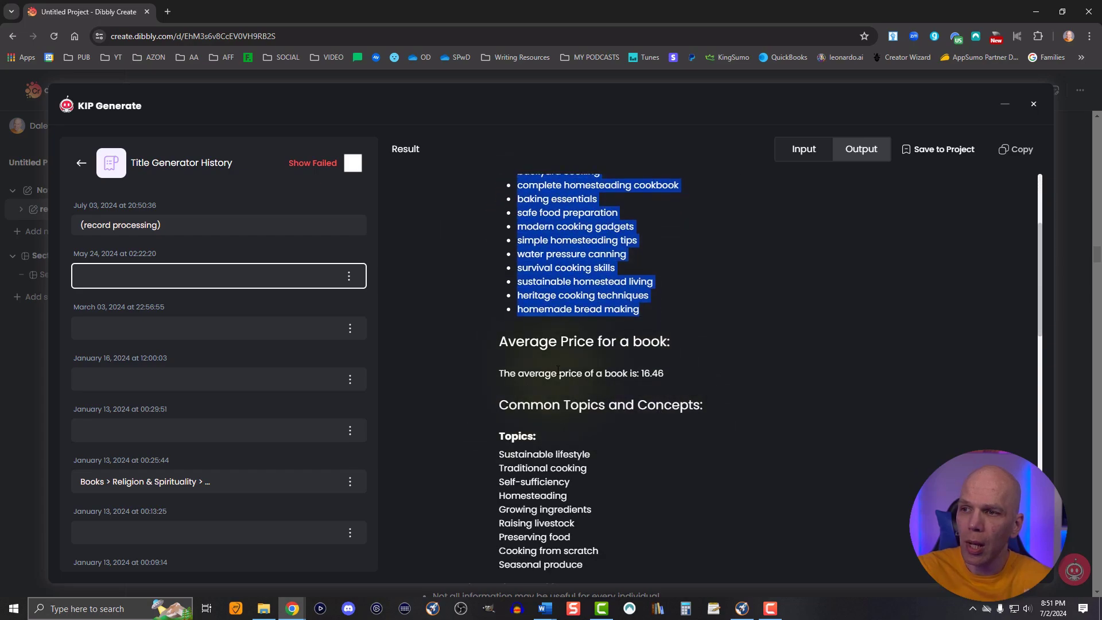
{"action": "left_click_drag", "start_coordinate": [557, 372], "coordinate": [692, 372]}
{"action": "scroll", "coordinate": [636, 395], "scroll_direction": "down", "scroll_amount": 2}
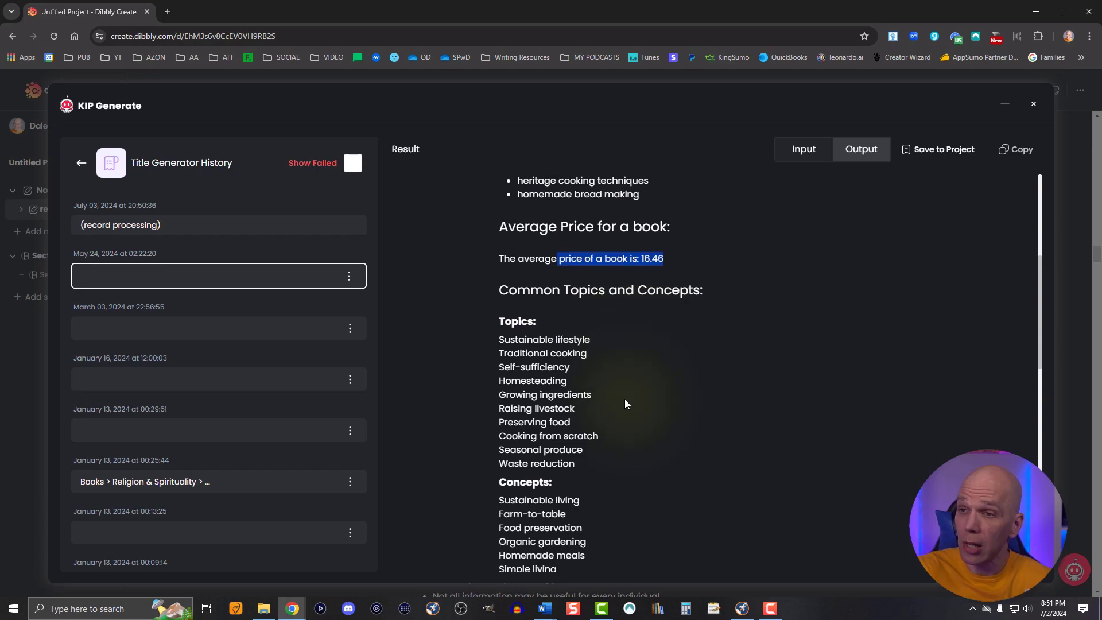
{"action": "scroll", "coordinate": [619, 397], "scroll_direction": "down", "scroll_amount": 1}
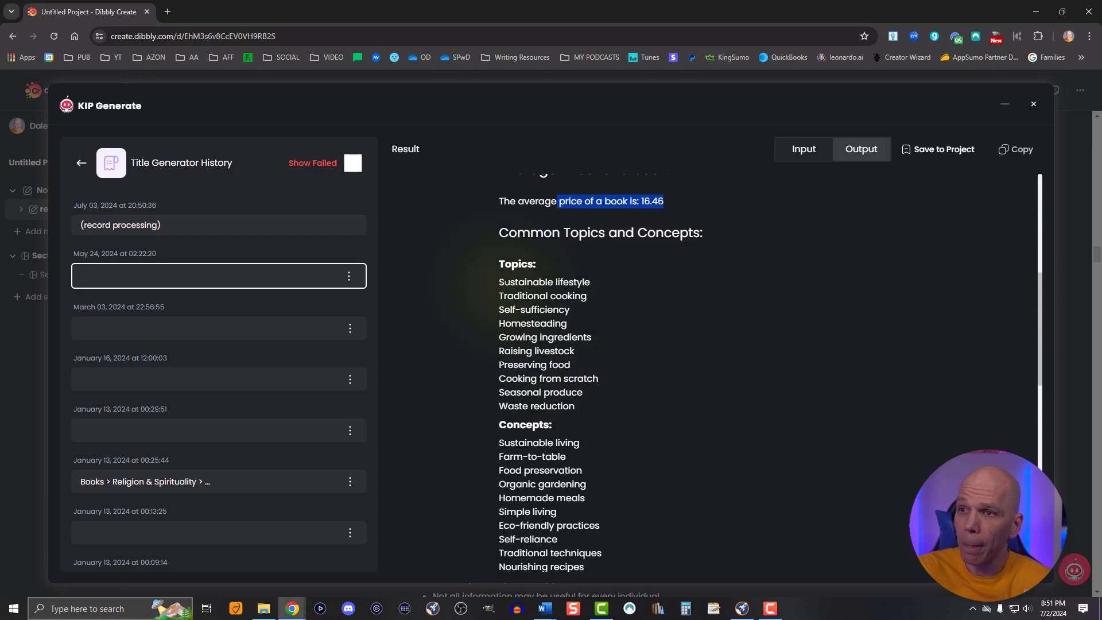
{"action": "left_click_drag", "start_coordinate": [500, 282], "coordinate": [611, 411]}
{"action": "scroll", "coordinate": [611, 410], "scroll_direction": "down", "scroll_amount": 2}
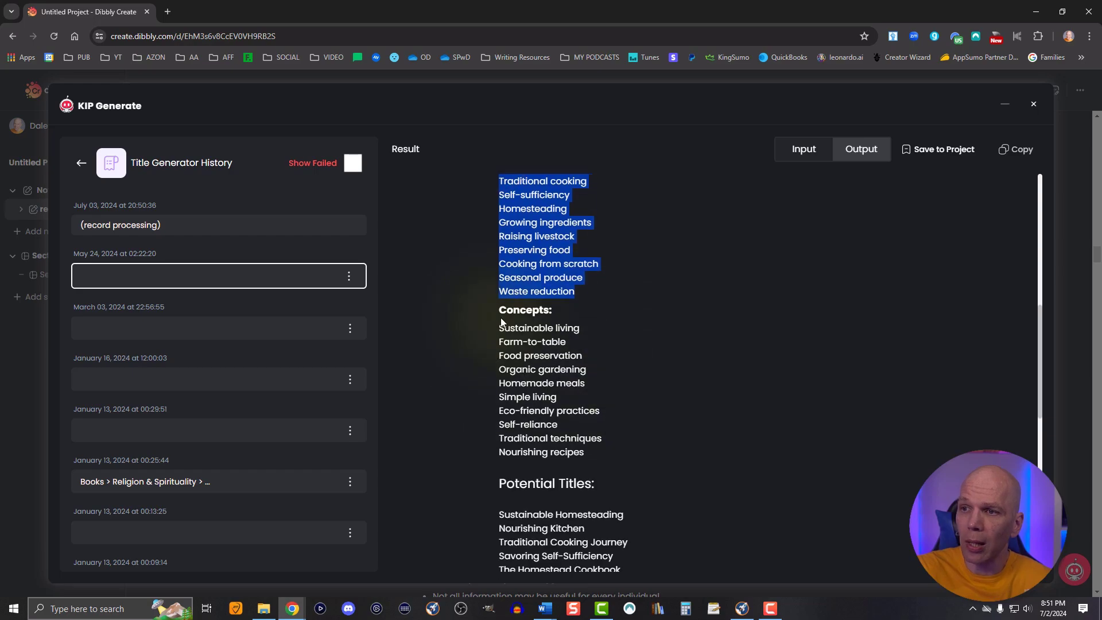
{"action": "left_click_drag", "start_coordinate": [500, 321], "coordinate": [652, 447]}
{"action": "scroll", "coordinate": [643, 438], "scroll_direction": "down", "scroll_amount": 4}
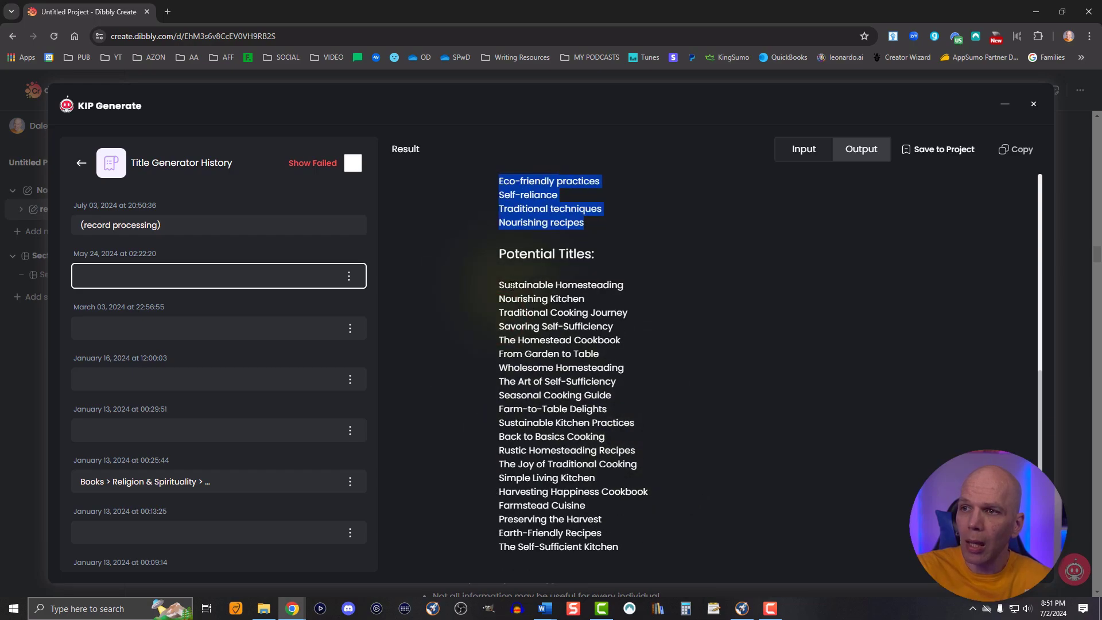
Examine the potential titles and potential subtitles, highlighting both lists, and look back over the topics and concepts
{"action": "left_click_drag", "start_coordinate": [500, 285], "coordinate": [656, 539]}
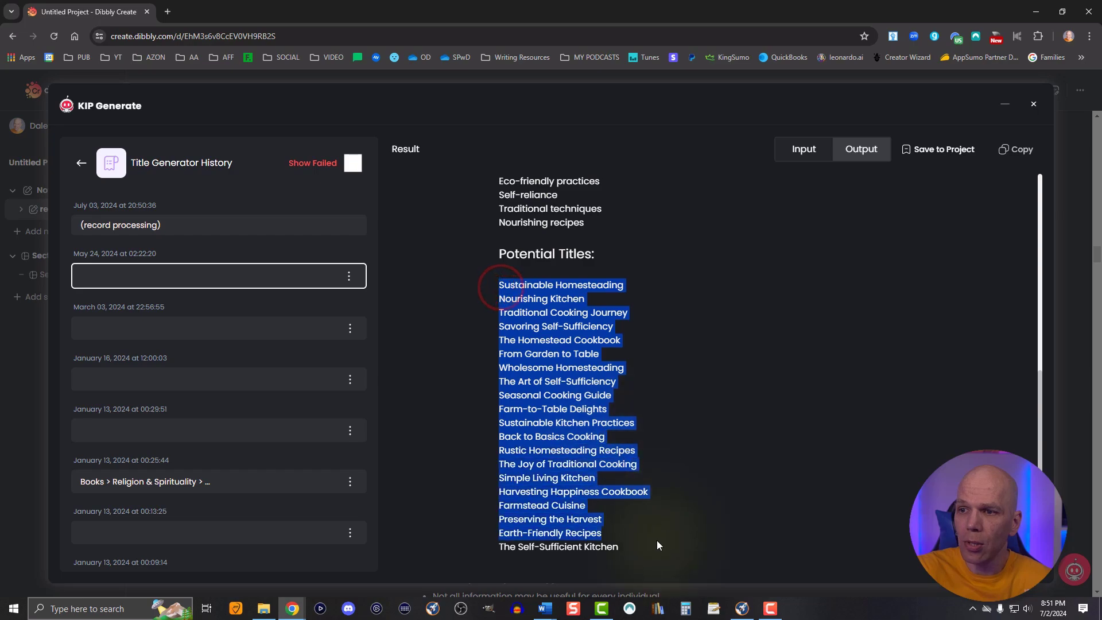
{"action": "scroll", "coordinate": [643, 529], "scroll_direction": "down", "scroll_amount": 2}
{"action": "scroll", "coordinate": [608, 469], "scroll_direction": "down", "scroll_amount": 2}
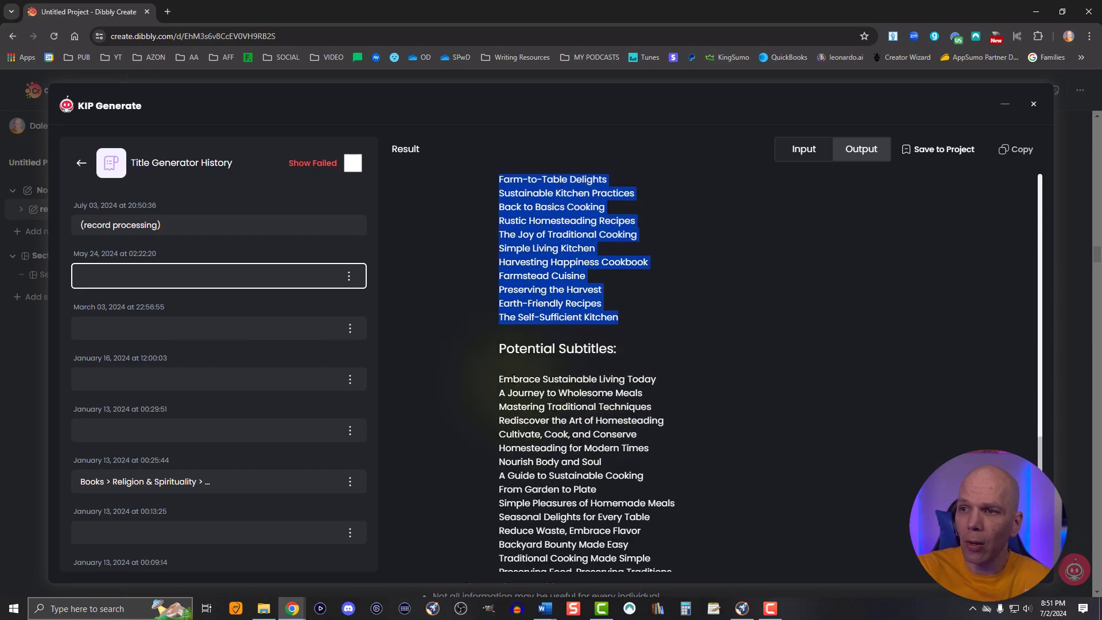
{"action": "left_click_drag", "start_coordinate": [501, 379], "coordinate": [528, 331]}
{"action": "scroll", "coordinate": [667, 509], "scroll_direction": "down", "scroll_amount": 1}
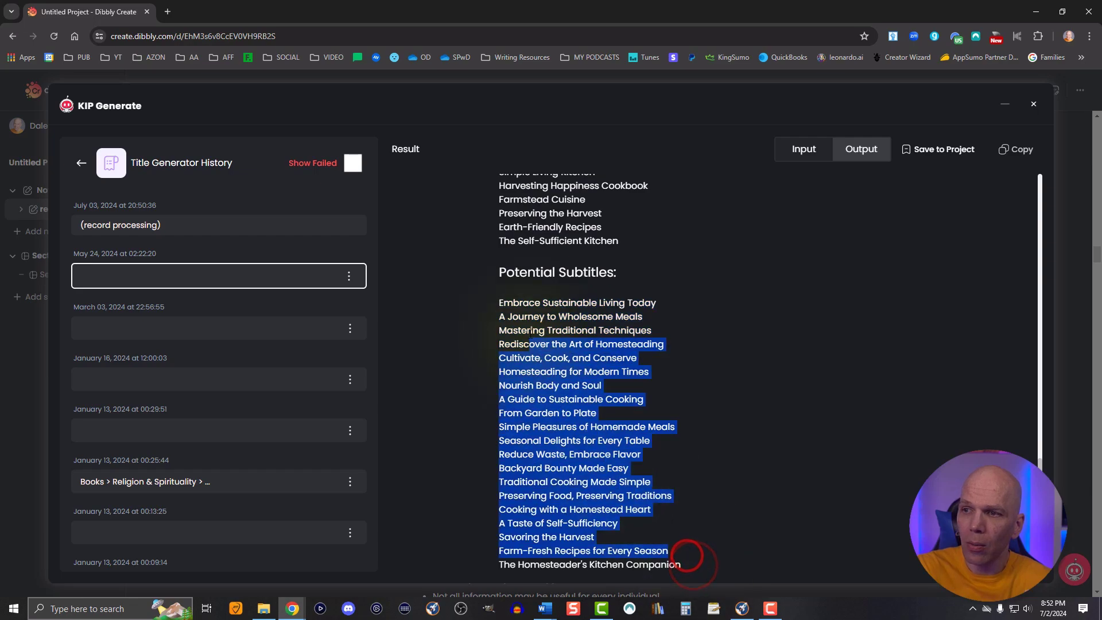
{"action": "left_click", "coordinate": [528, 331]}
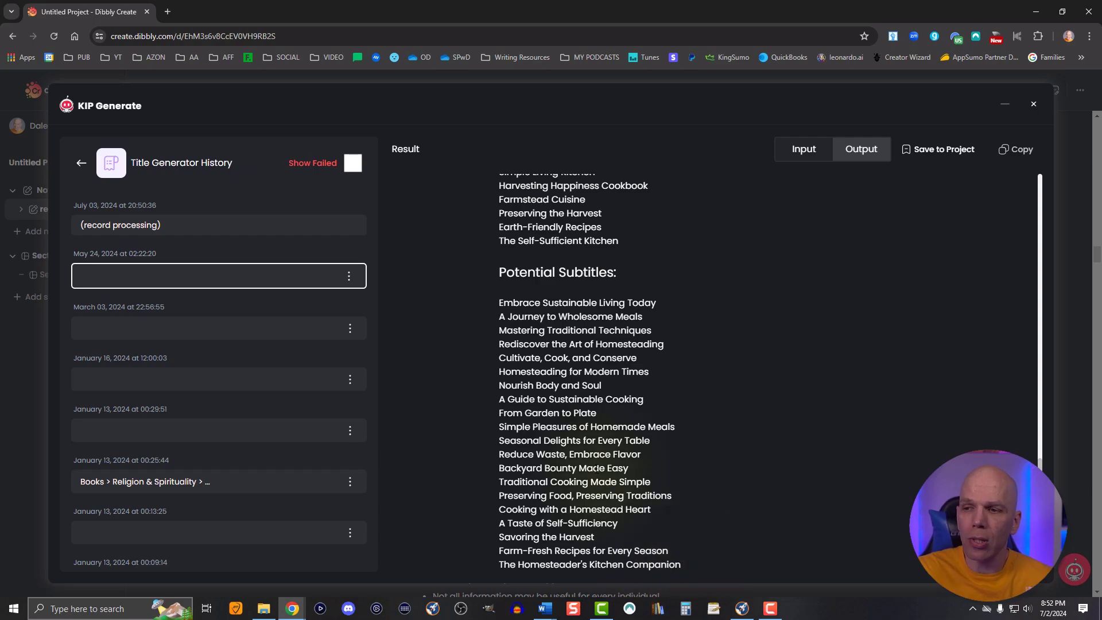
{"action": "scroll", "coordinate": [591, 463], "scroll_direction": "up", "scroll_amount": 5}
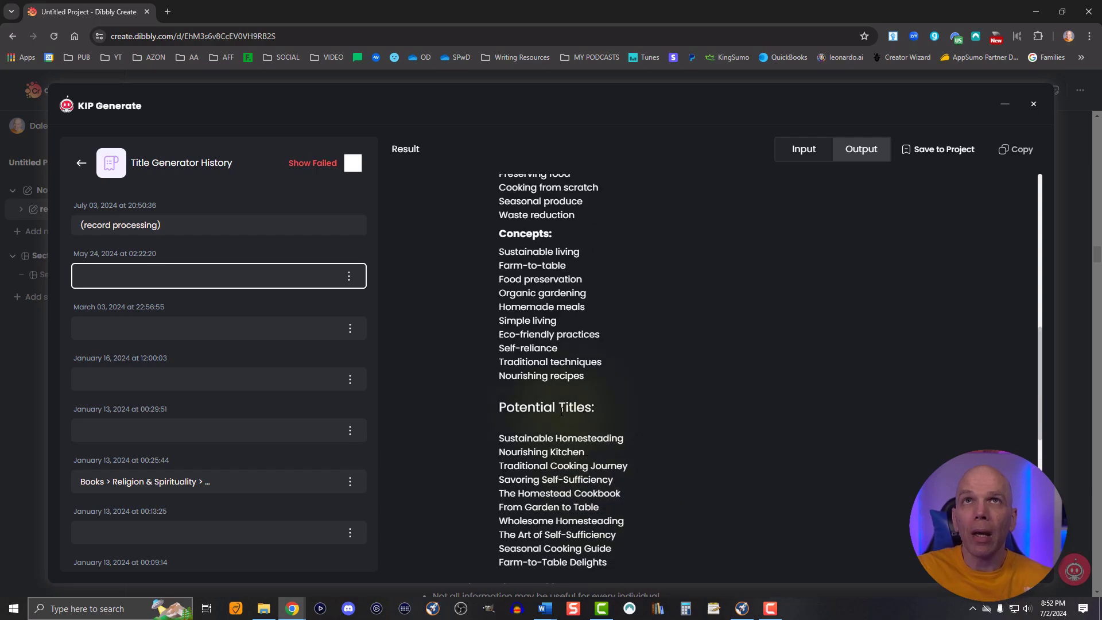
{"action": "scroll", "coordinate": [546, 410], "scroll_direction": "up", "scroll_amount": 1}
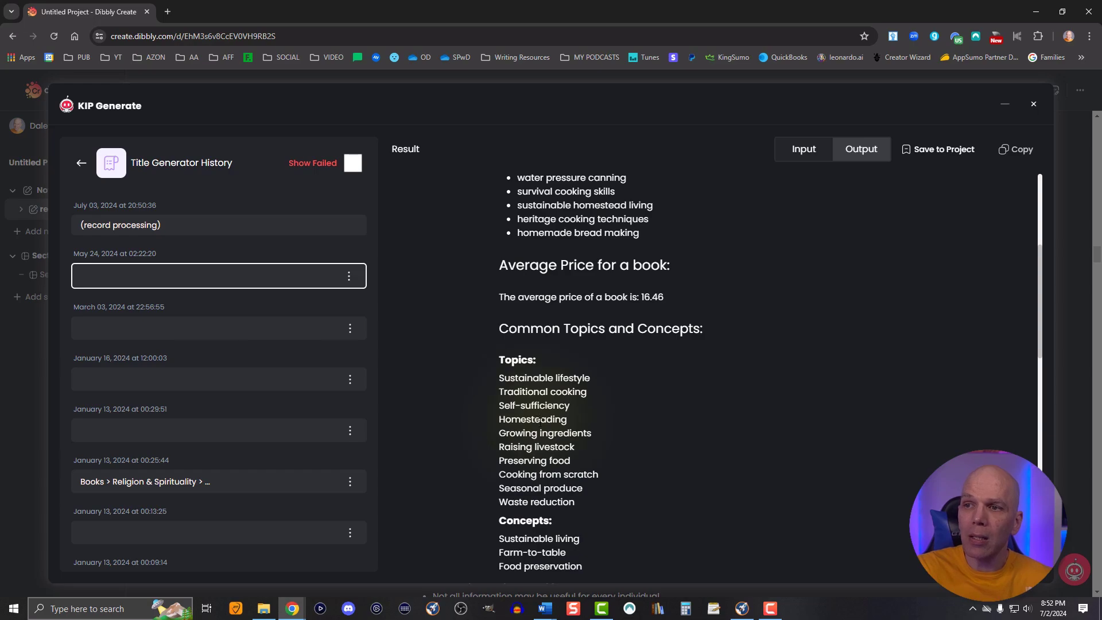
{"action": "scroll", "coordinate": [542, 416], "scroll_direction": "down", "scroll_amount": 2}
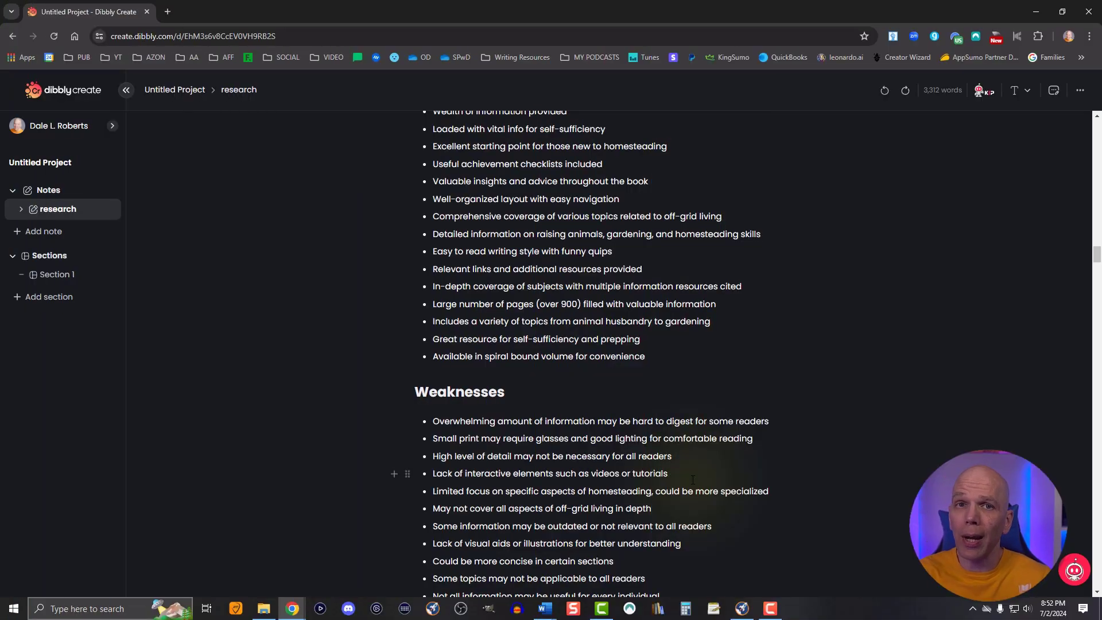
Open KIP's Outline tool and set the audience type to Adults and the book type to Non-Fiction
{"action": "left_click", "coordinate": [984, 91]}
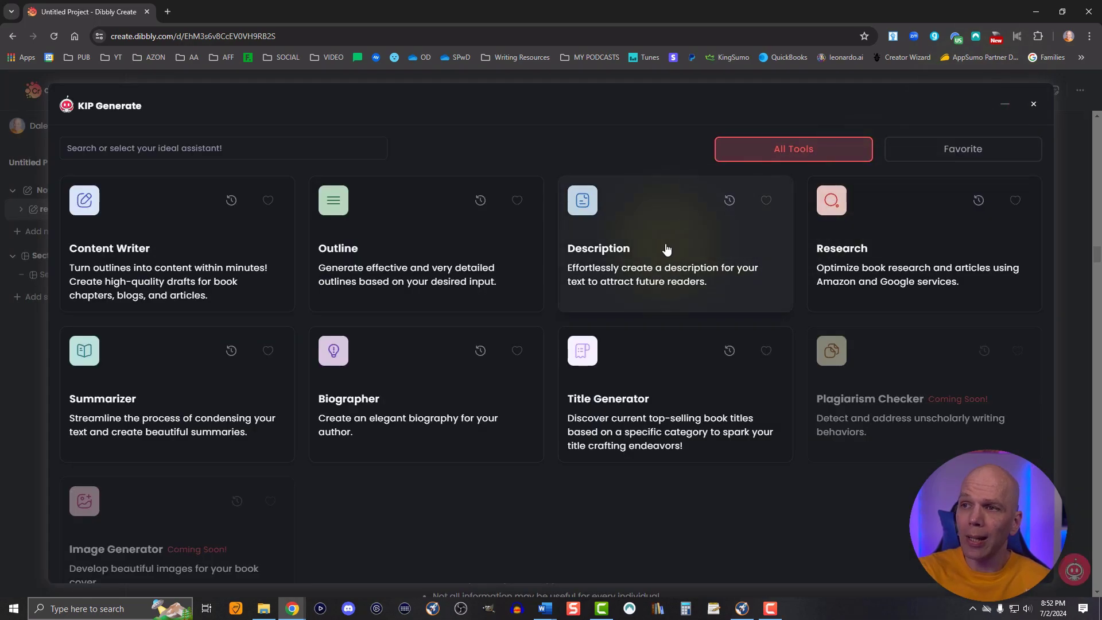
{"action": "left_click", "coordinate": [431, 263]}
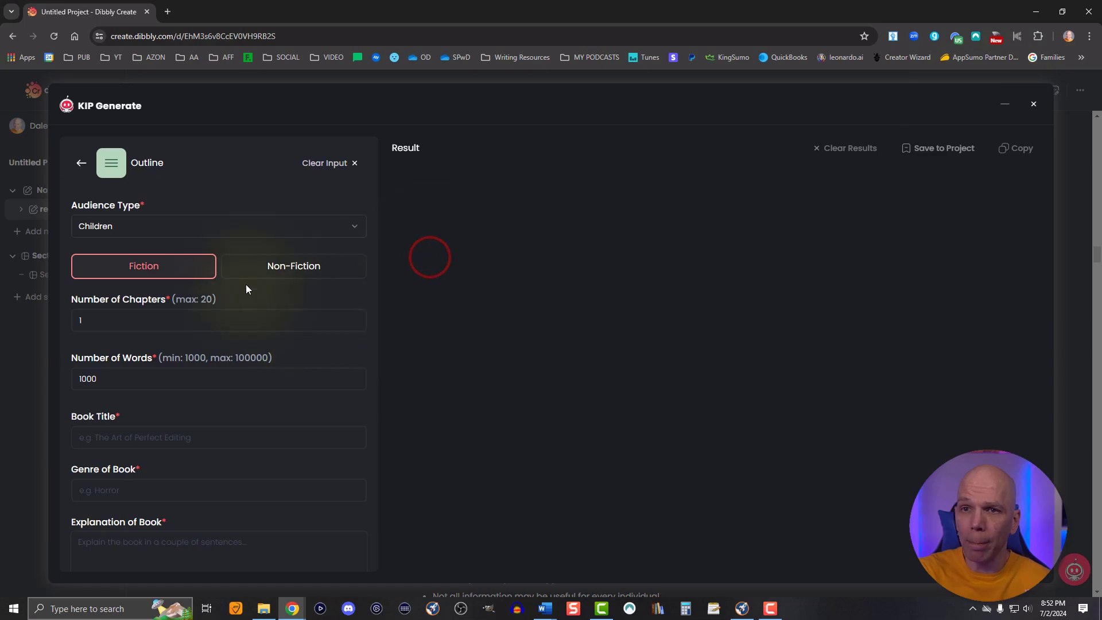
{"action": "left_click", "coordinate": [167, 233]}
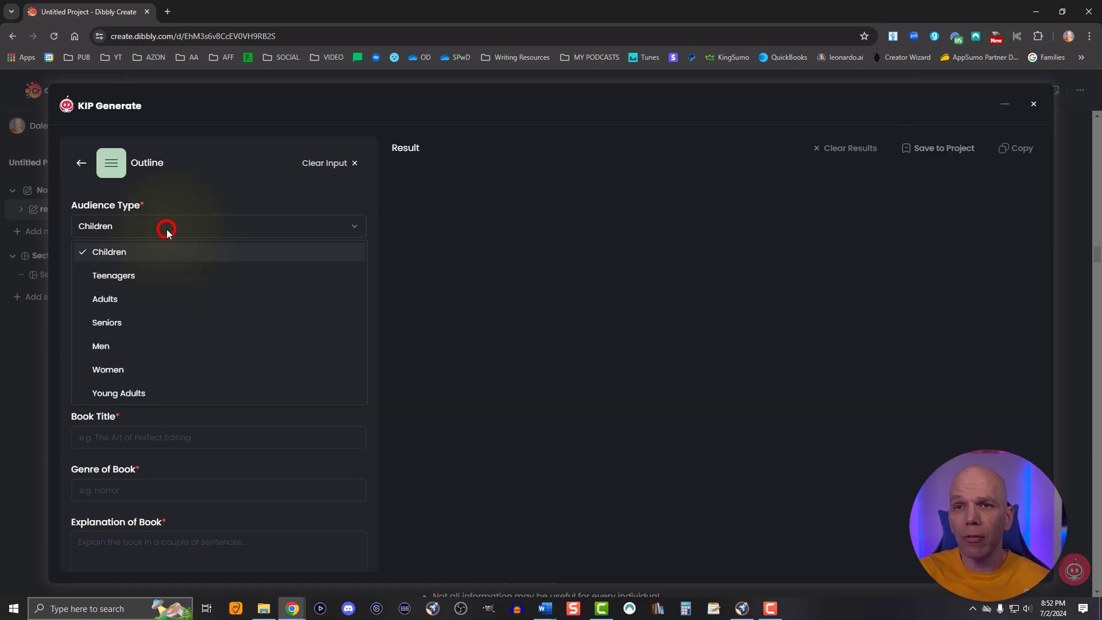
{"action": "left_click", "coordinate": [158, 302]}
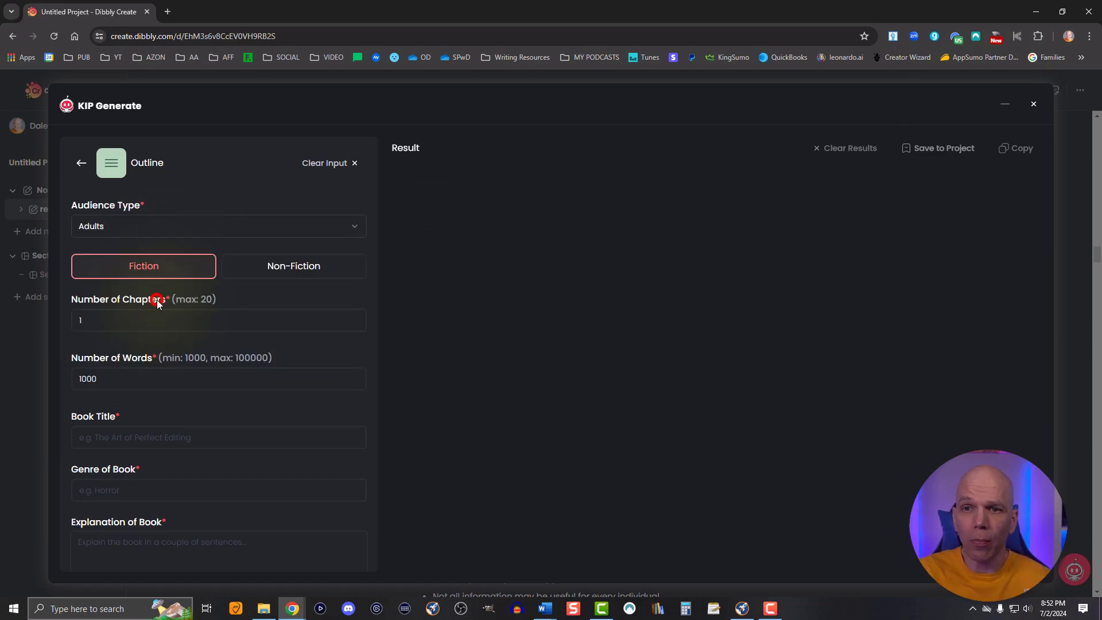
{"action": "left_click", "coordinate": [270, 272]}
Set the outline's number of chapters to 10 and its number of words to 20000
{"action": "left_click", "coordinate": [196, 312]}
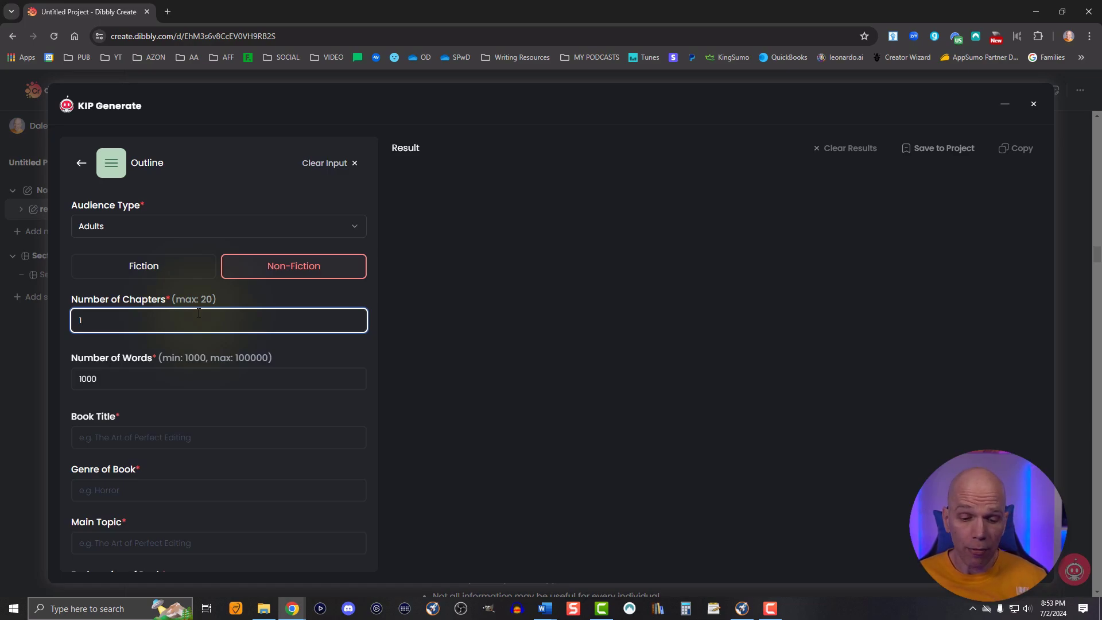
{"action": "type", "text": "0"}
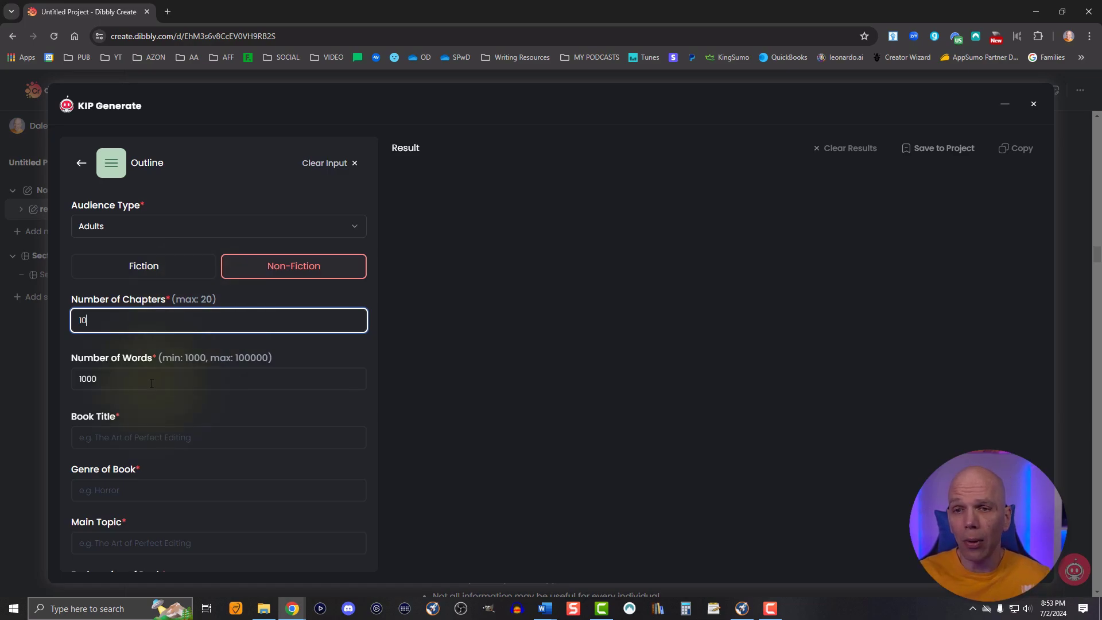
{"action": "double_click", "coordinate": [143, 379]}
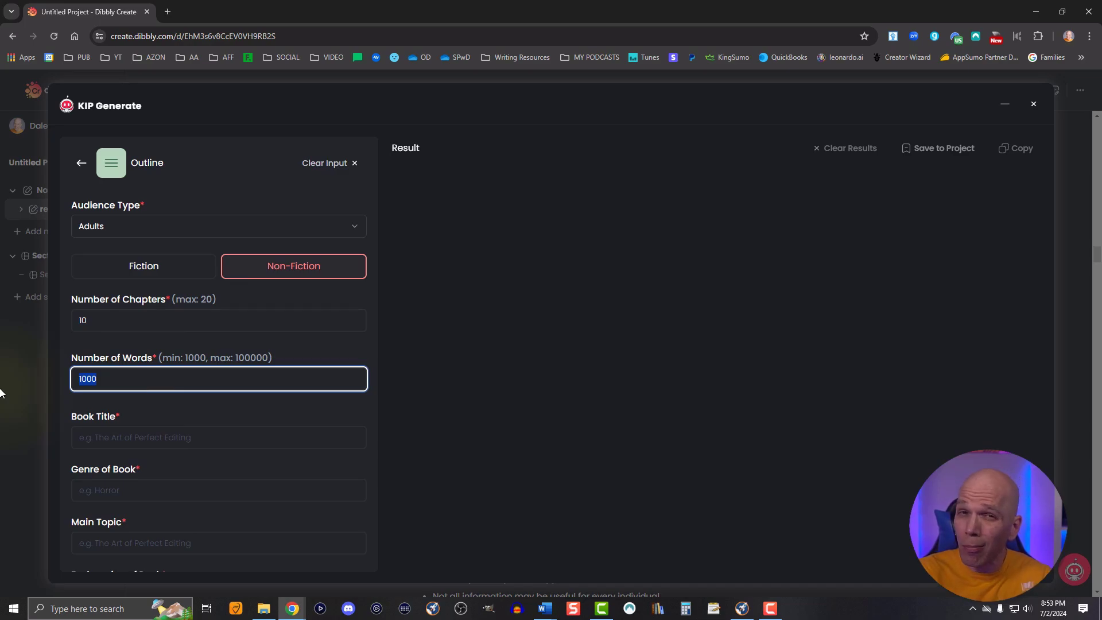
{"action": "type", "text": "20000"}
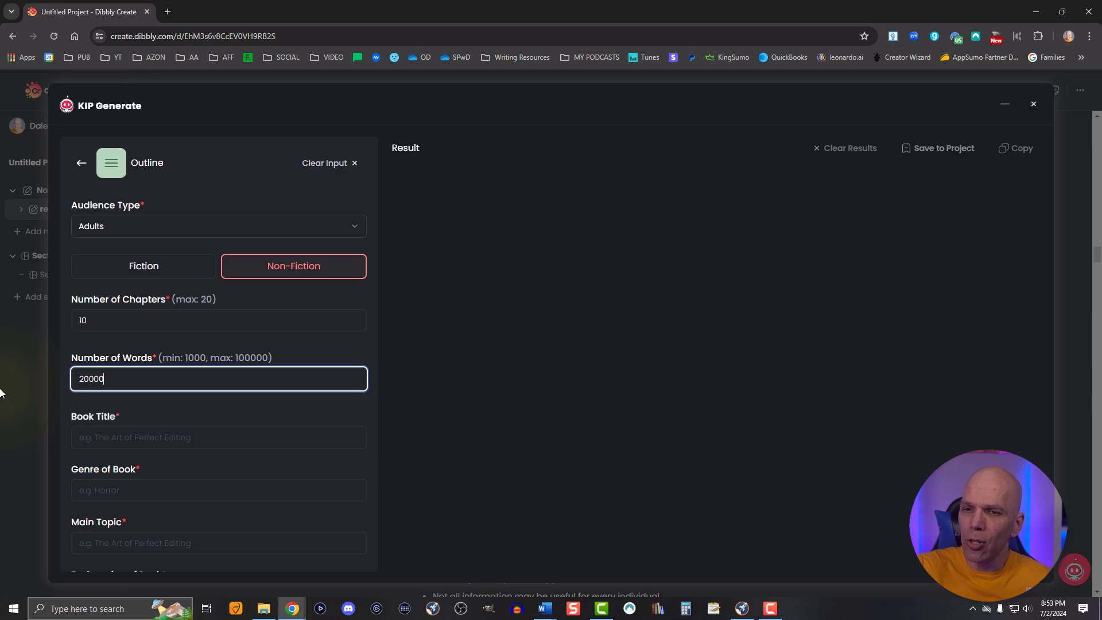
Fill in the book title "Homesteading Kitchen", the genre "how-to" and the main topic "homesteading"
{"action": "left_click", "coordinate": [109, 442]}
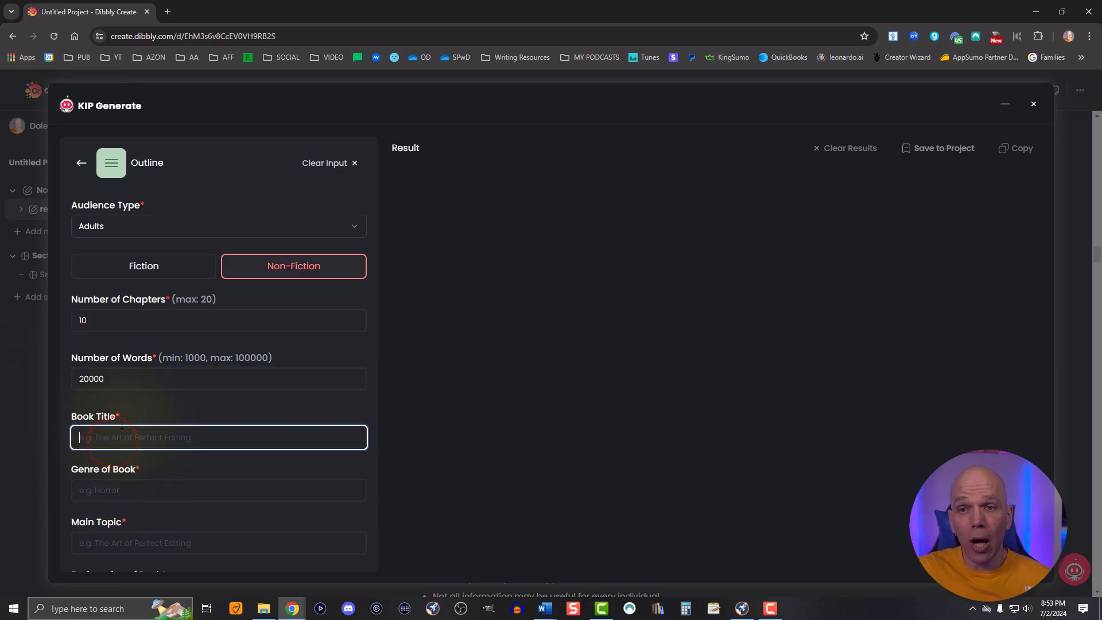
{"action": "type", "text": "Homesteading Kitchen"}
{"action": "left_click", "coordinate": [133, 482]}
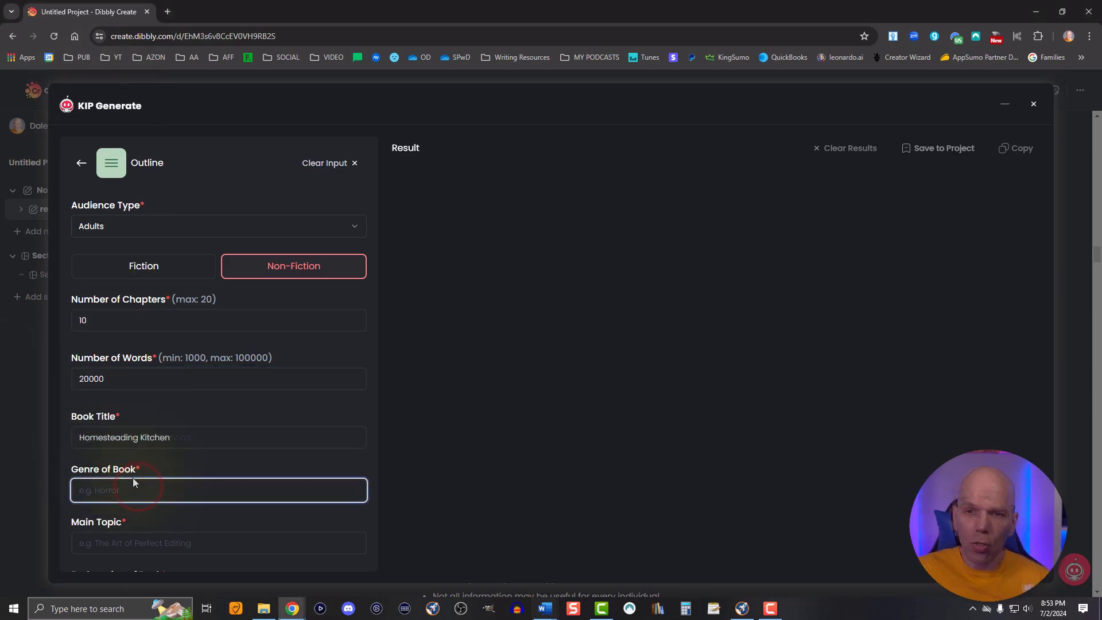
{"action": "type", "text": "how-to"}
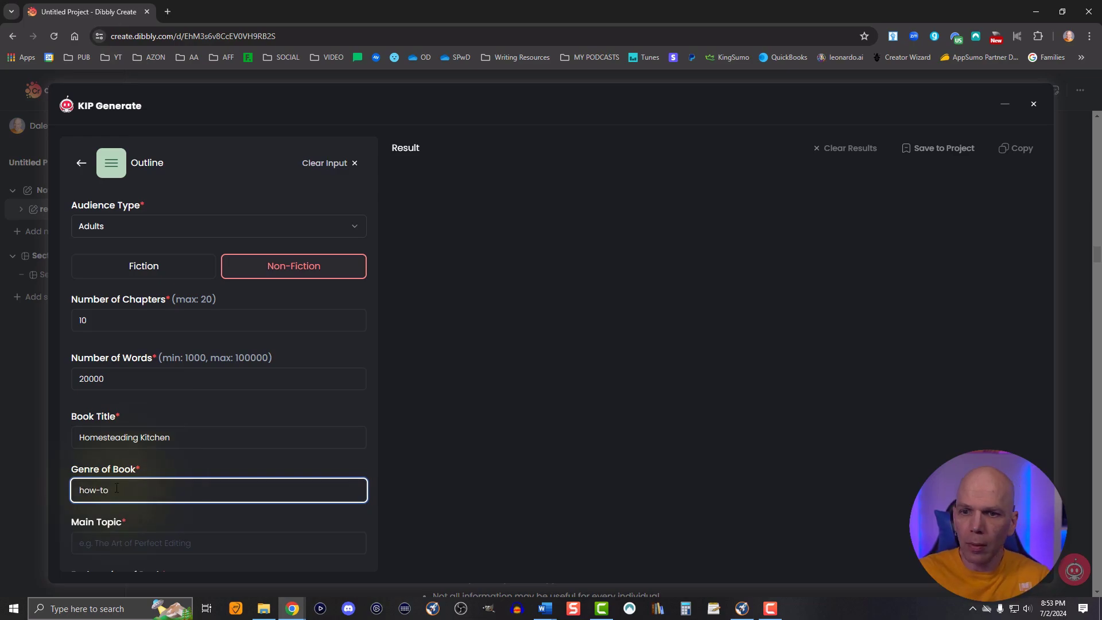
{"action": "scroll", "coordinate": [133, 482], "scroll_direction": "down", "scroll_amount": 2}
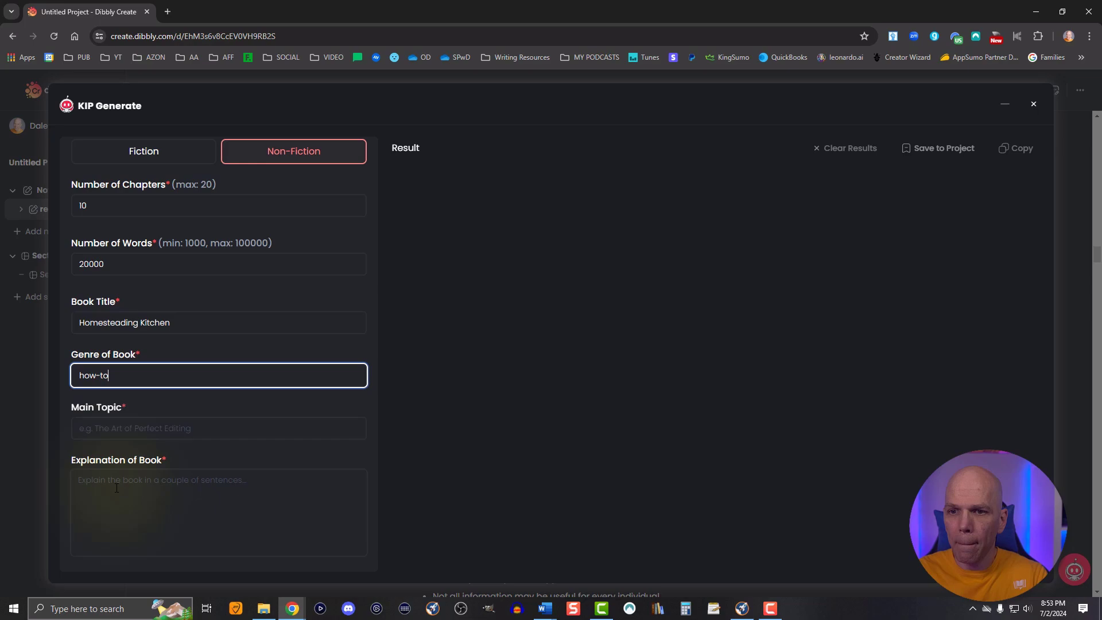
{"action": "left_click", "coordinate": [106, 429]}
{"action": "type", "text": "homeste"}
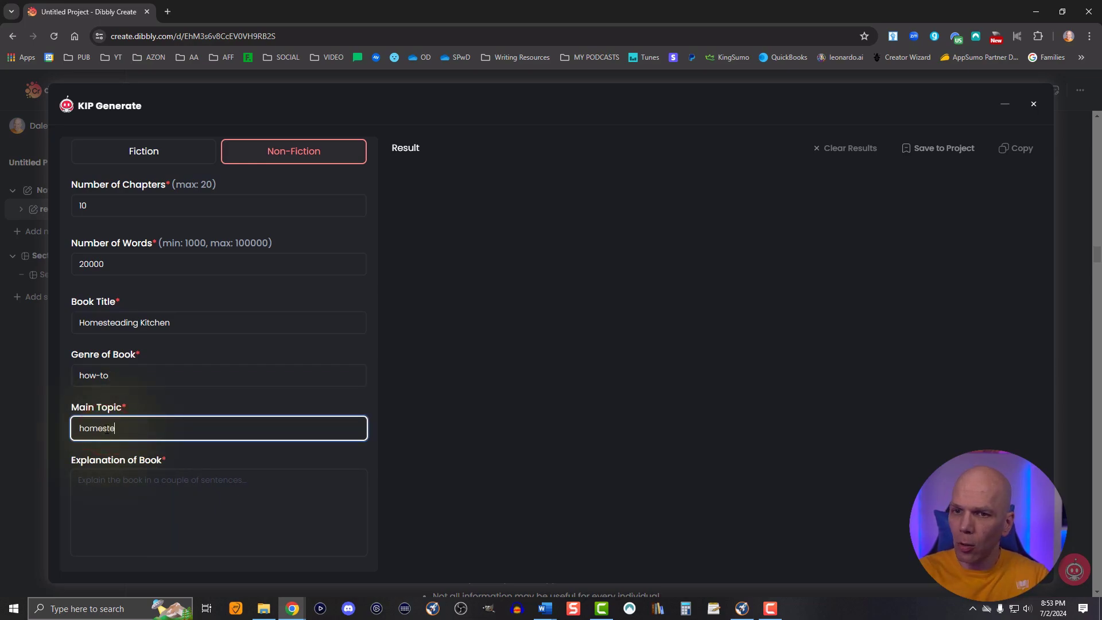
{"action": "type", "text": "ading"}
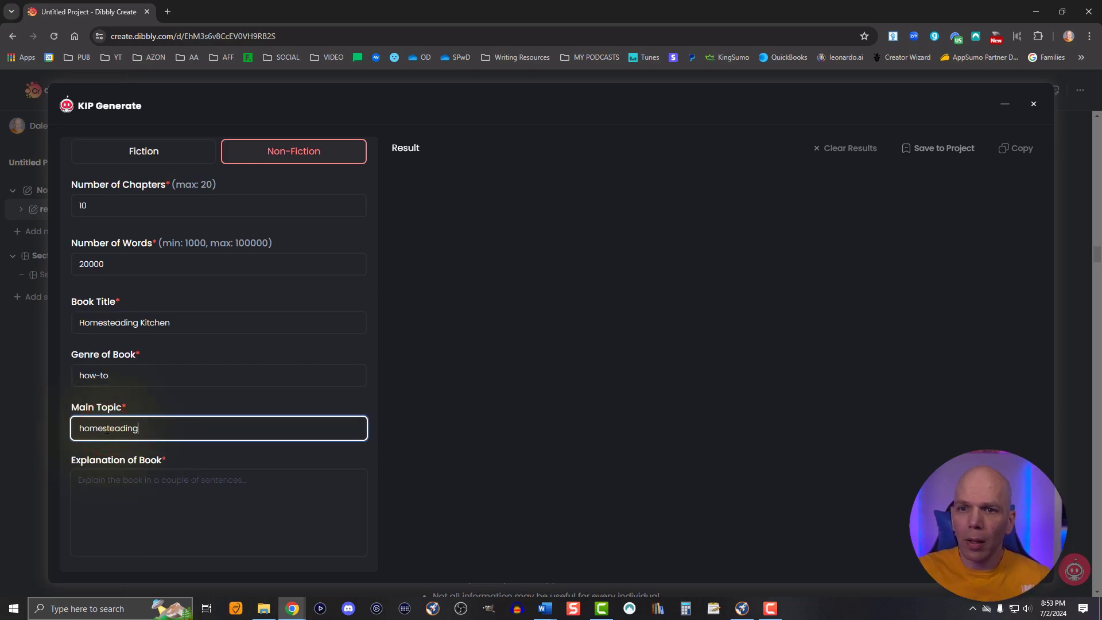
Enter the book explanation describing "Homesteading Kitchen" as a guide to embracing a sustainable lifestyle through traditional cooking and self-sufficiency
{"action": "key", "text": "alt+Tab"}
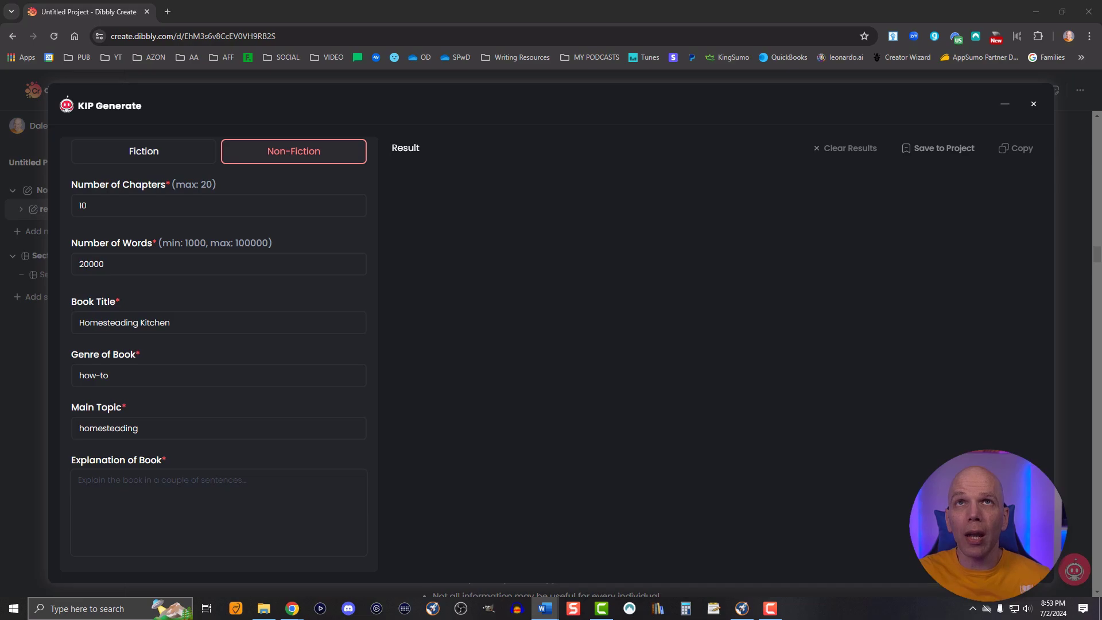
{"action": "left_click", "coordinate": [108, 491]}
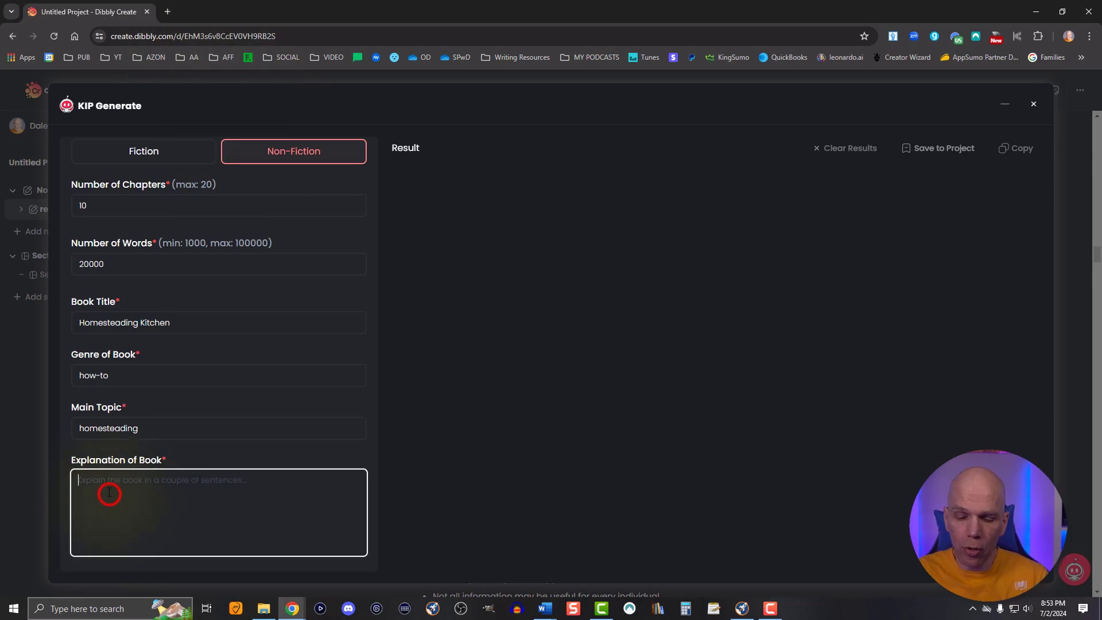
{"action": "type", "text": "Homesteading Kitchen\" is a guide to embracing a sustainable lifestyle through the art of traditional cooking and self-sufficiency. This book takes you on a journey into the heart of homesteading, where you'll learn to grow your own ingredients, raise livestock, and master the art of preserving food. Discover the joy of cooking from scratch, using seasonal produce and time-honored techniques to create delicious meals that nourish both body and soul. Let \"Homesteading Kitchen\" inspire you to reconnect with the earth, reduce waste, and savor the simple pleasures of a homemade, wholesome meal."}
{"action": "scroll", "coordinate": [172, 517], "scroll_direction": "down", "scroll_amount": 2}
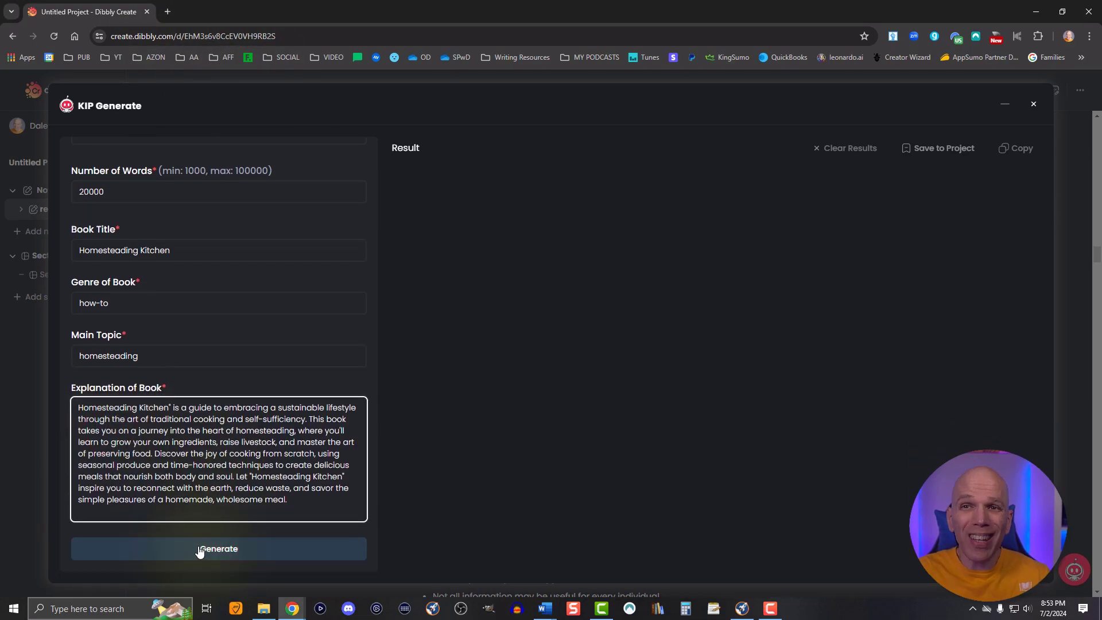
Leave the outline form and open the May 24, 2024 Homesteading Kitchen record in the Outline history
{"action": "scroll", "coordinate": [199, 548], "scroll_direction": "up", "scroll_amount": 5}
{"action": "left_click", "coordinate": [77, 162]}
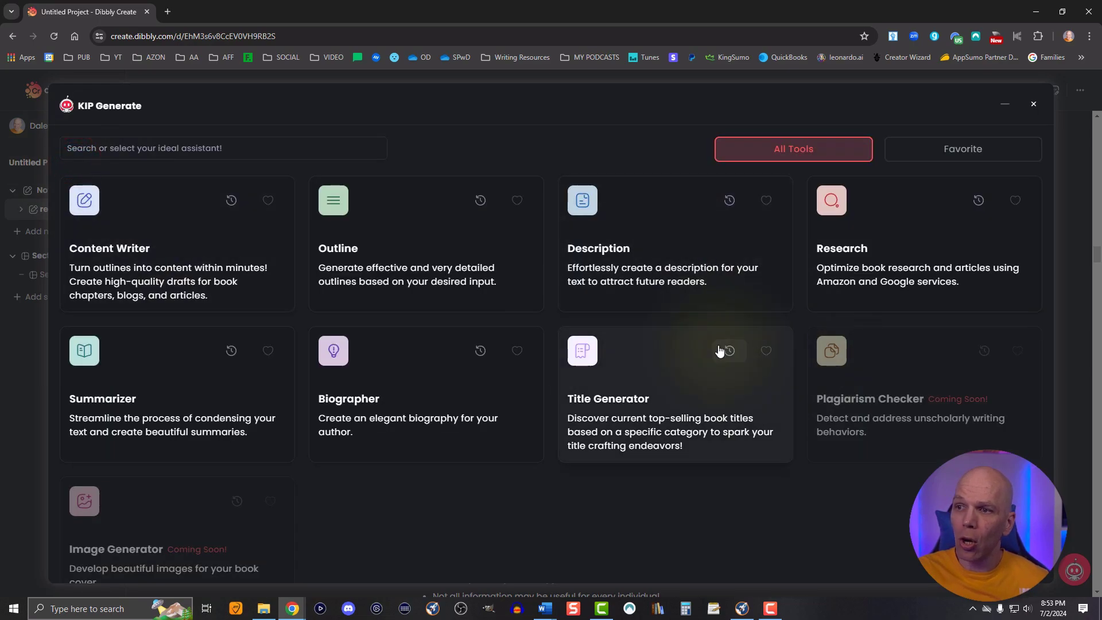
{"action": "left_click", "coordinate": [475, 203]}
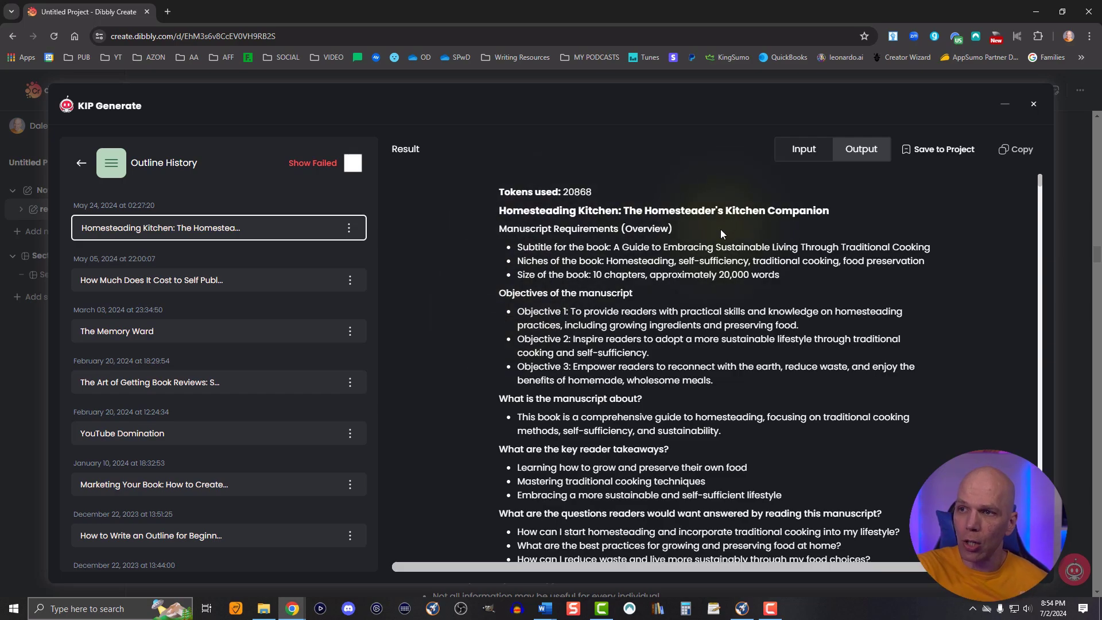
Examine the outline's manuscript requirements, highlighting the subtitle, the niches and the size of the book
{"action": "left_click_drag", "start_coordinate": [517, 246], "coordinate": [925, 242]}
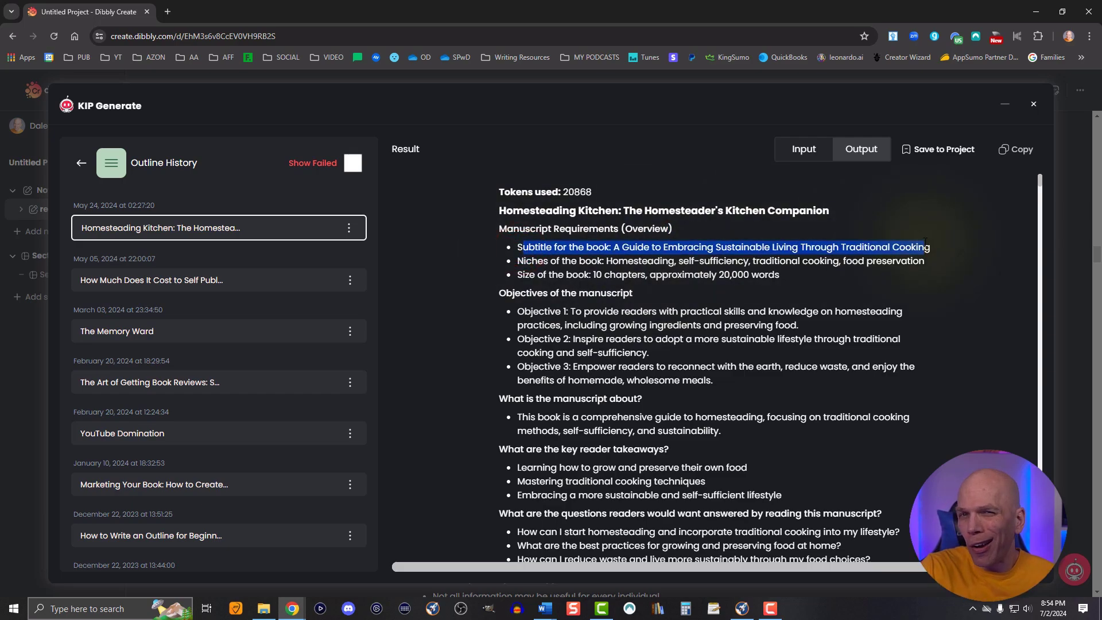
{"action": "left_click", "coordinate": [775, 270]}
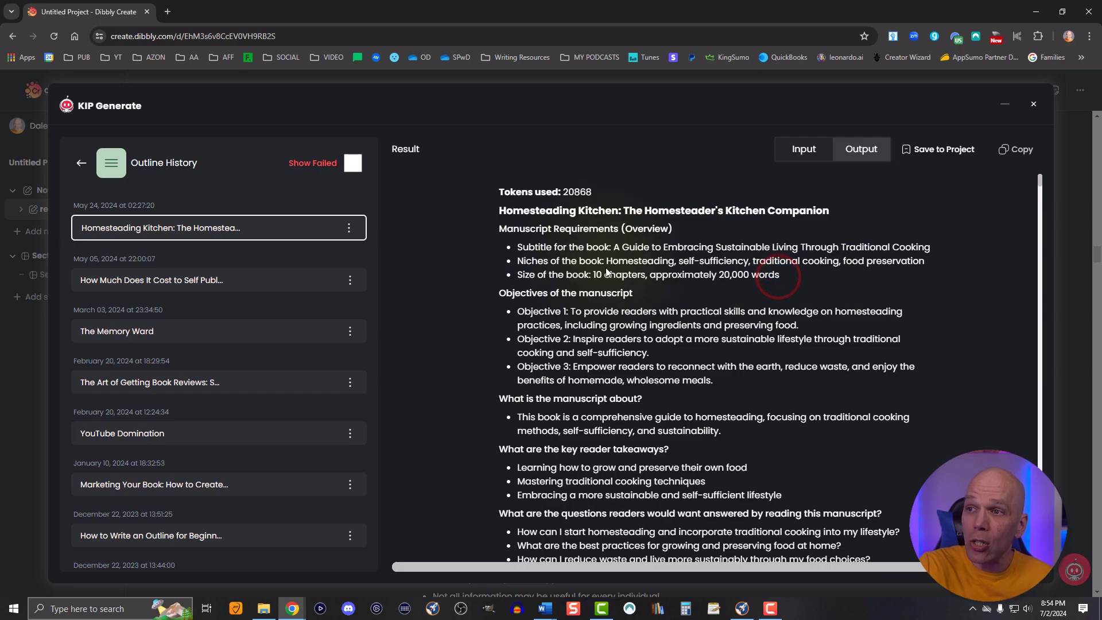
{"action": "left_click_drag", "start_coordinate": [607, 261], "coordinate": [925, 260]}
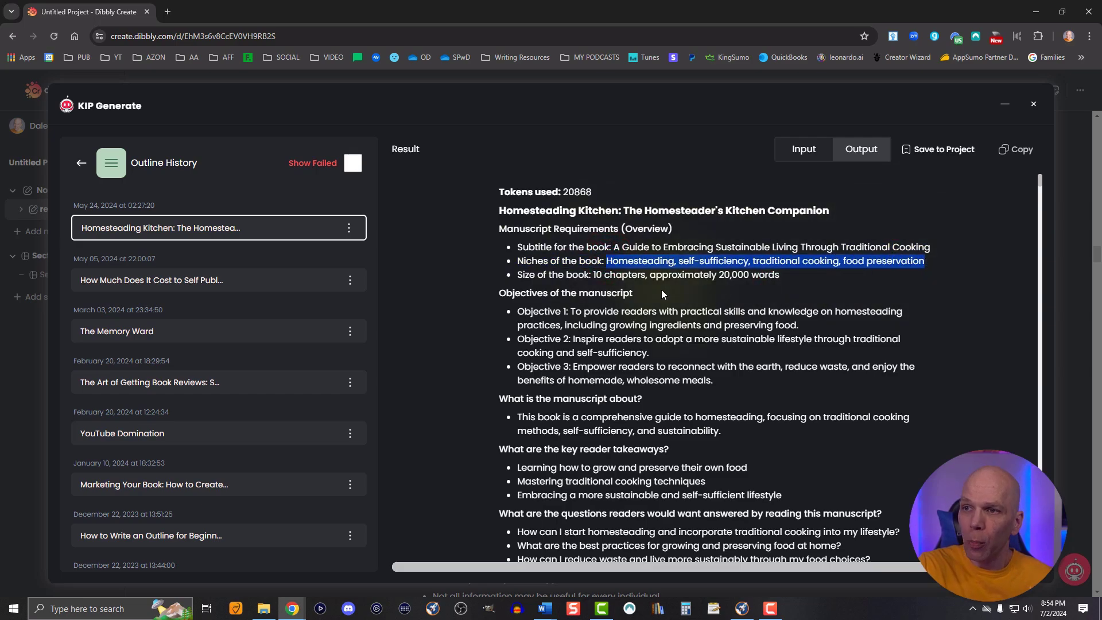
{"action": "left_click", "coordinate": [604, 276]}
{"action": "left_click_drag", "start_coordinate": [724, 275], "coordinate": [594, 276]}
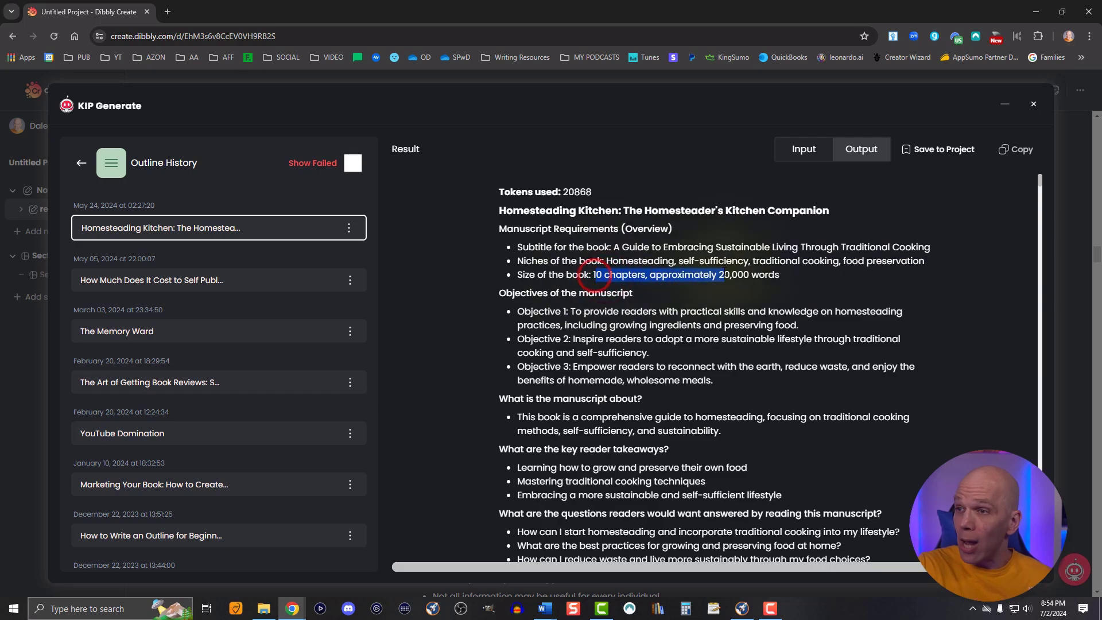
{"action": "left_click", "coordinate": [720, 271]}
Read through the outline's objectives, reader takeaways, target audience, top books, style and competition analysis down to the Chapters Summary
{"action": "scroll", "coordinate": [723, 269], "scroll_direction": "down", "scroll_amount": 1}
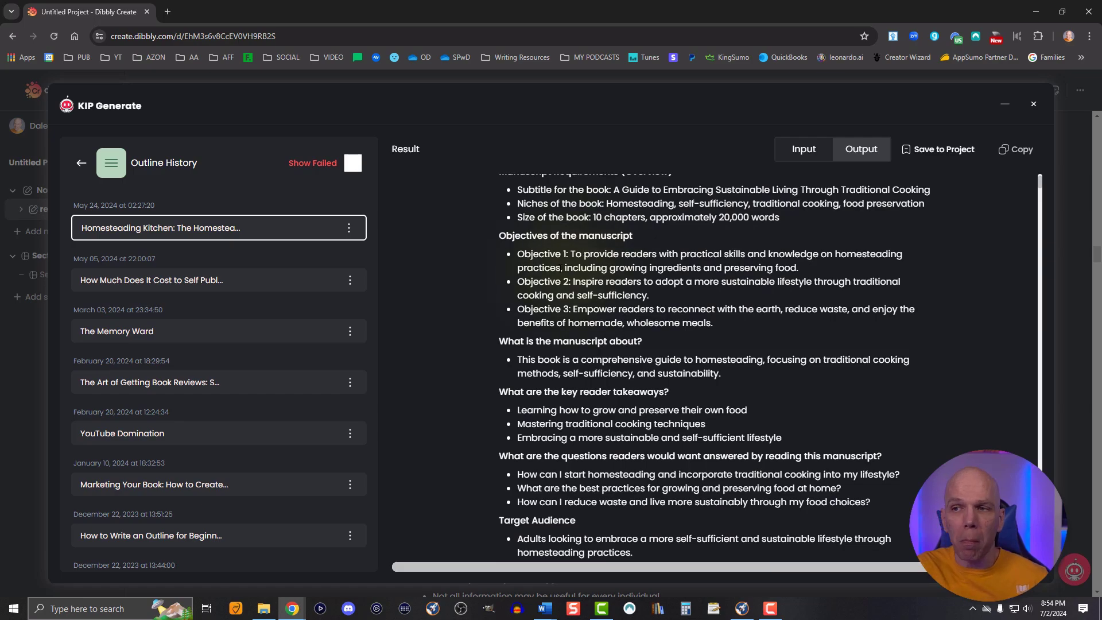
{"action": "scroll", "coordinate": [555, 277], "scroll_direction": "down", "scroll_amount": 1}
{"action": "scroll", "coordinate": [535, 278], "scroll_direction": "down", "scroll_amount": 1}
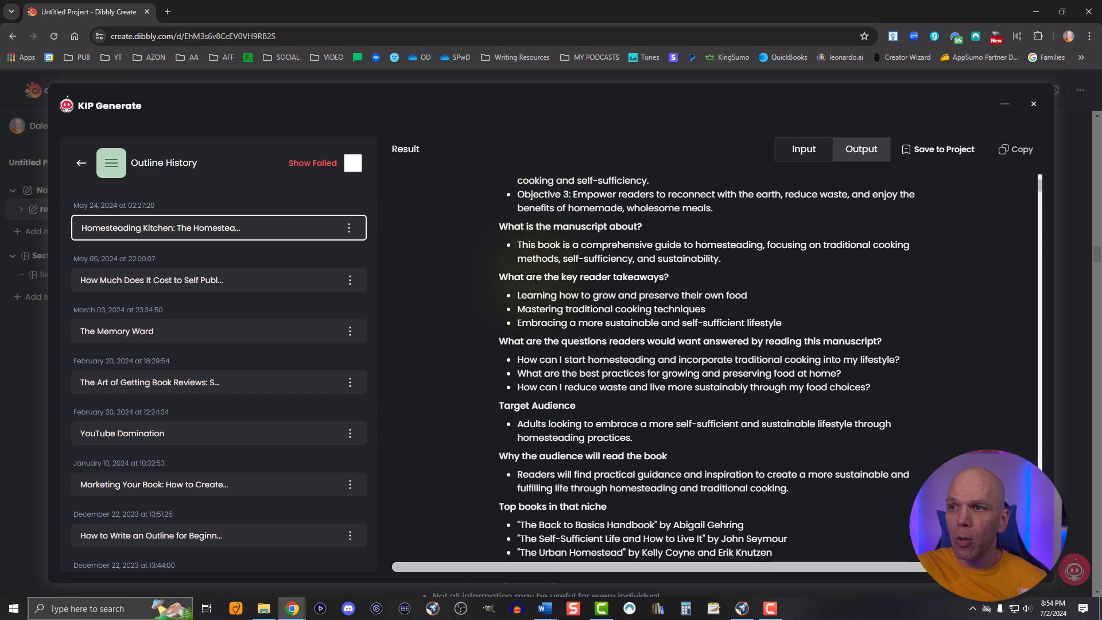
{"action": "scroll", "coordinate": [535, 278], "scroll_direction": "down", "scroll_amount": 1}
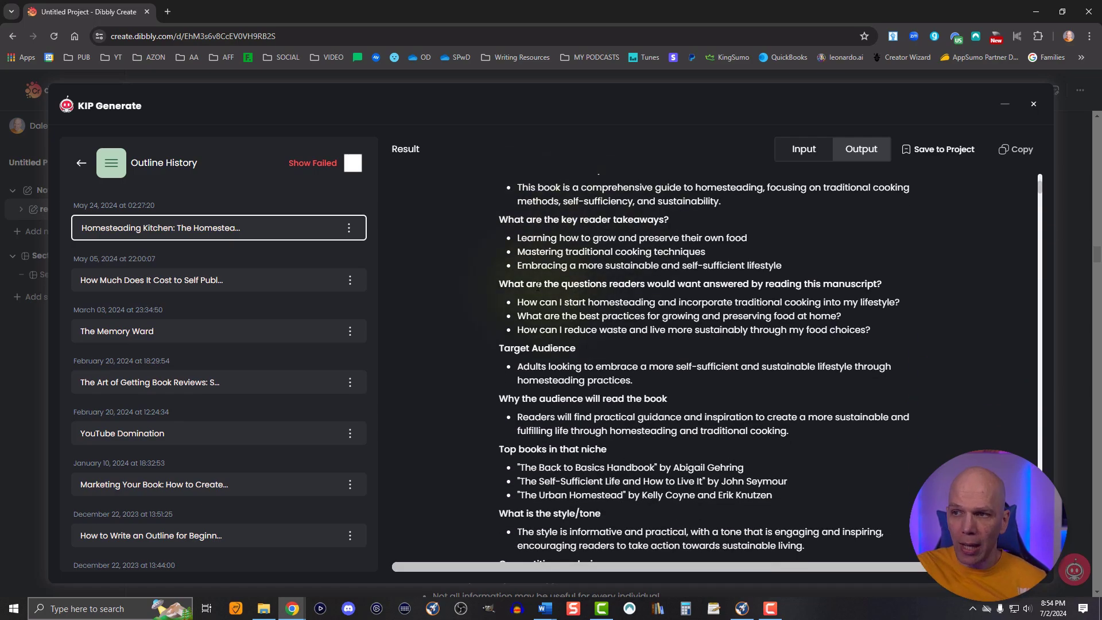
{"action": "scroll", "coordinate": [537, 283], "scroll_direction": "down", "scroll_amount": 1}
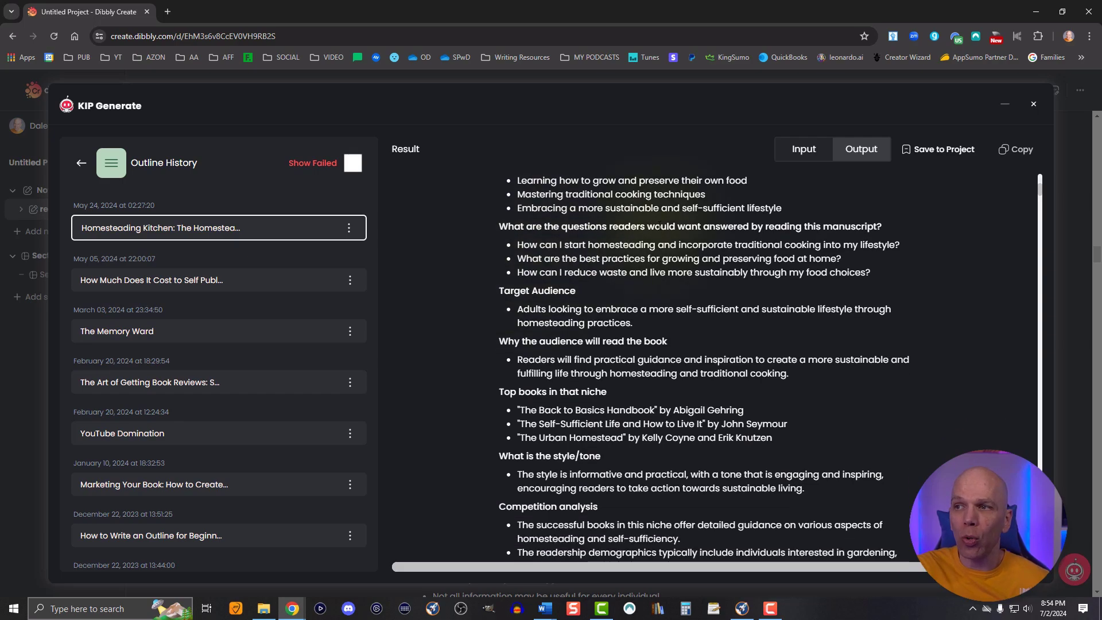
{"action": "scroll", "coordinate": [542, 317], "scroll_direction": "down", "scroll_amount": 1}
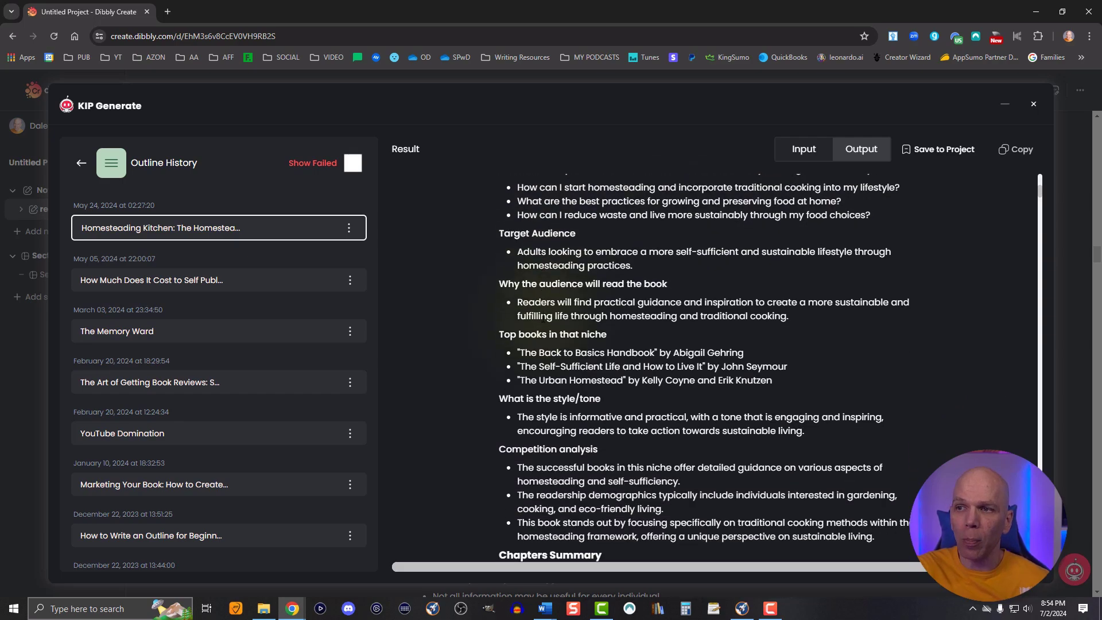
{"action": "scroll", "coordinate": [543, 317], "scroll_direction": "down", "scroll_amount": 5}
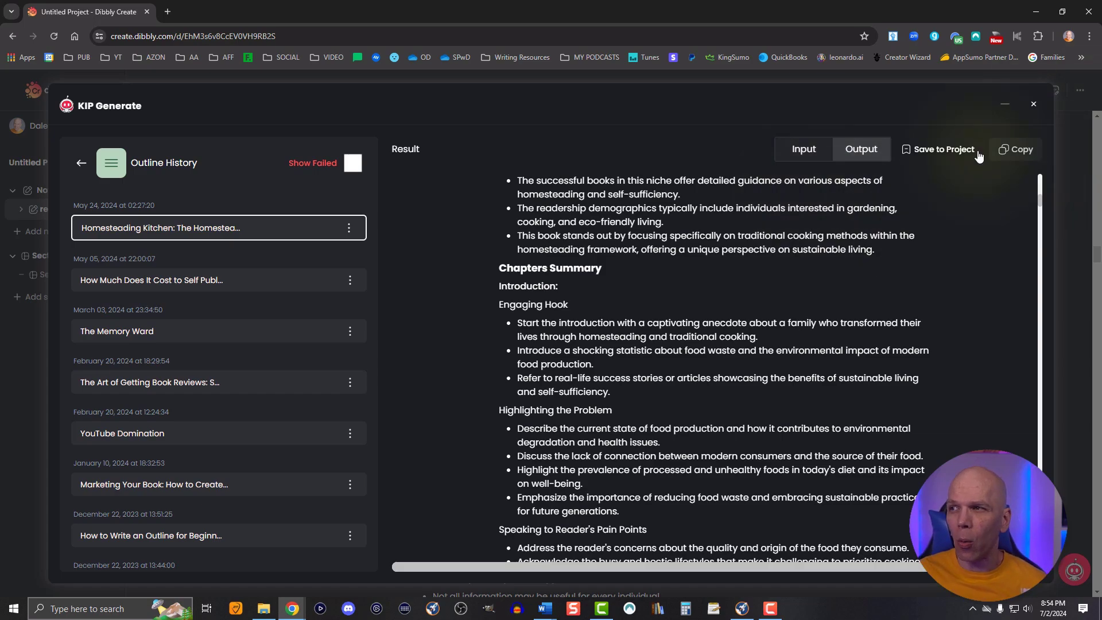
Save the outline result to the project as a new note named "outline"
{"action": "left_click", "coordinate": [944, 150]}
{"action": "left_click", "coordinate": [520, 315]}
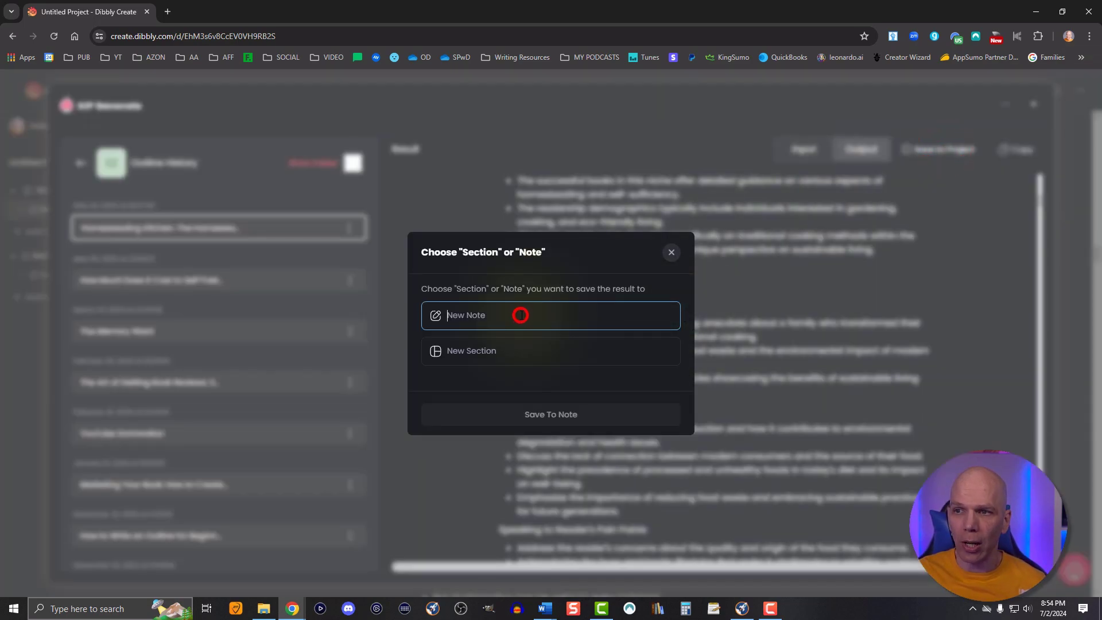
{"action": "type", "text": "outline"}
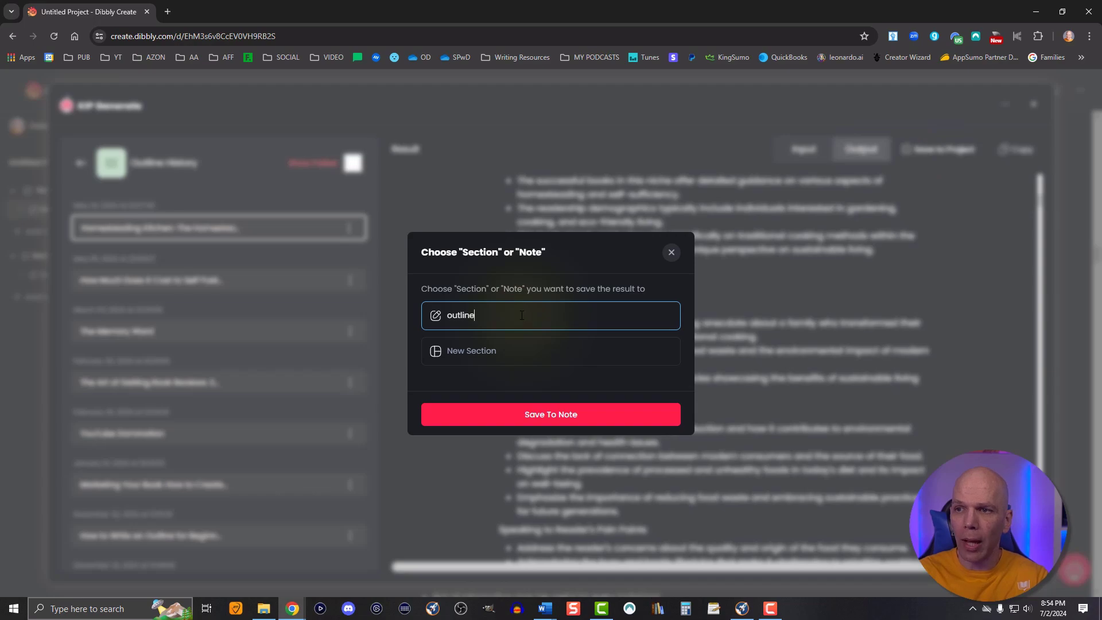
{"action": "left_click", "coordinate": [504, 410]}
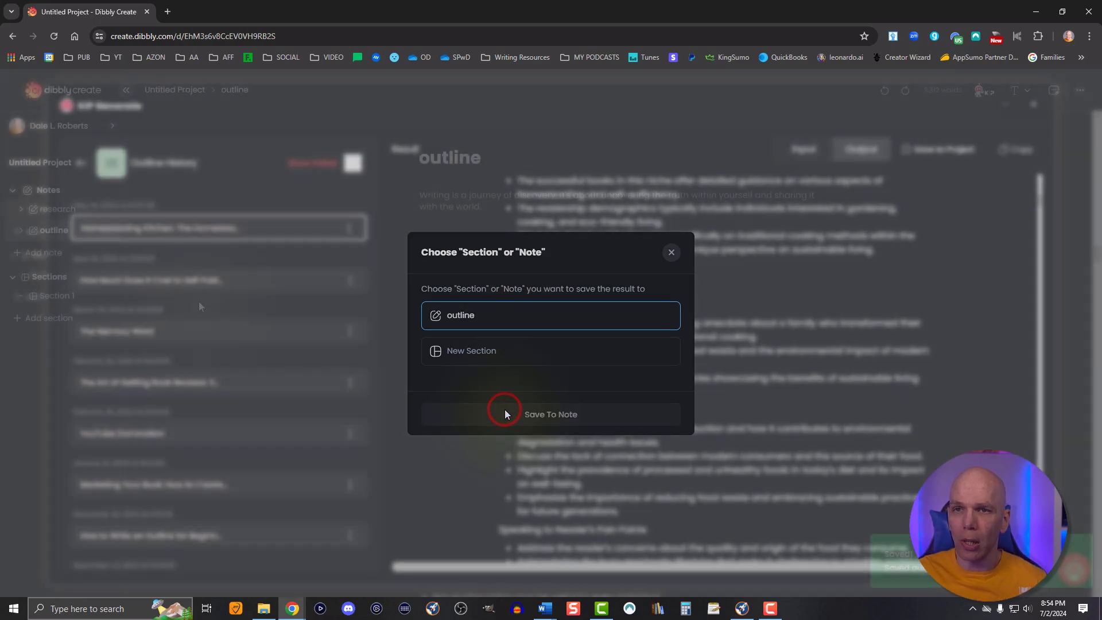
Copy the whole Introduction section of the Chapters Summary in the outline note, stopping before the Chapter 1 heading
{"action": "scroll", "coordinate": [419, 350], "scroll_direction": "down", "scroll_amount": 18}
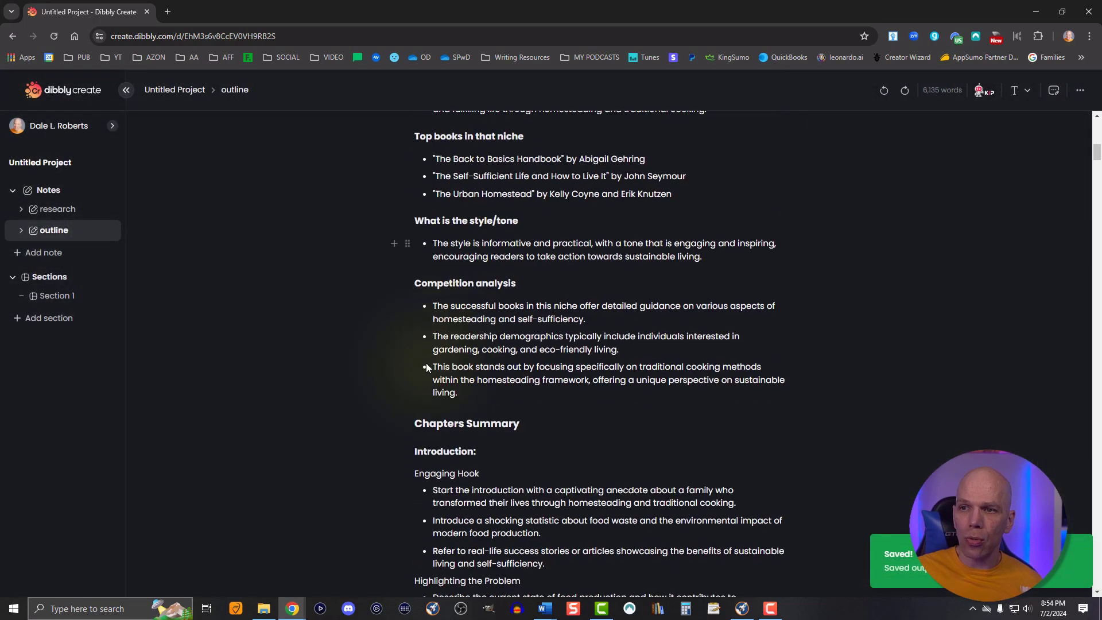
{"action": "scroll", "coordinate": [425, 363], "scroll_direction": "down", "scroll_amount": 3}
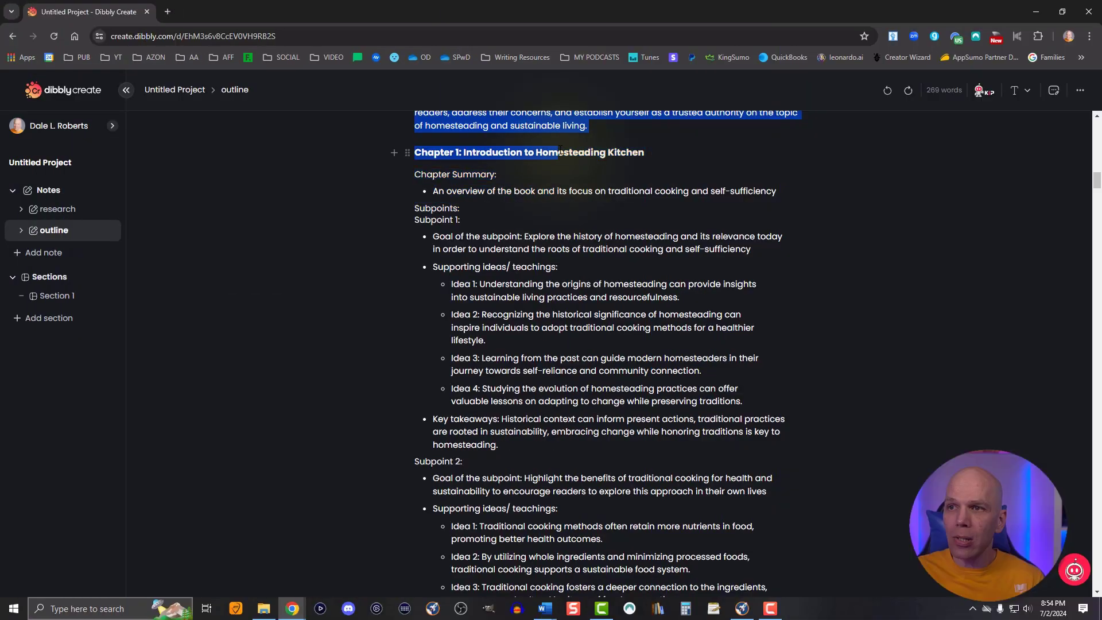
{"action": "left_click_drag", "start_coordinate": [560, 152], "coordinate": [615, 425]}
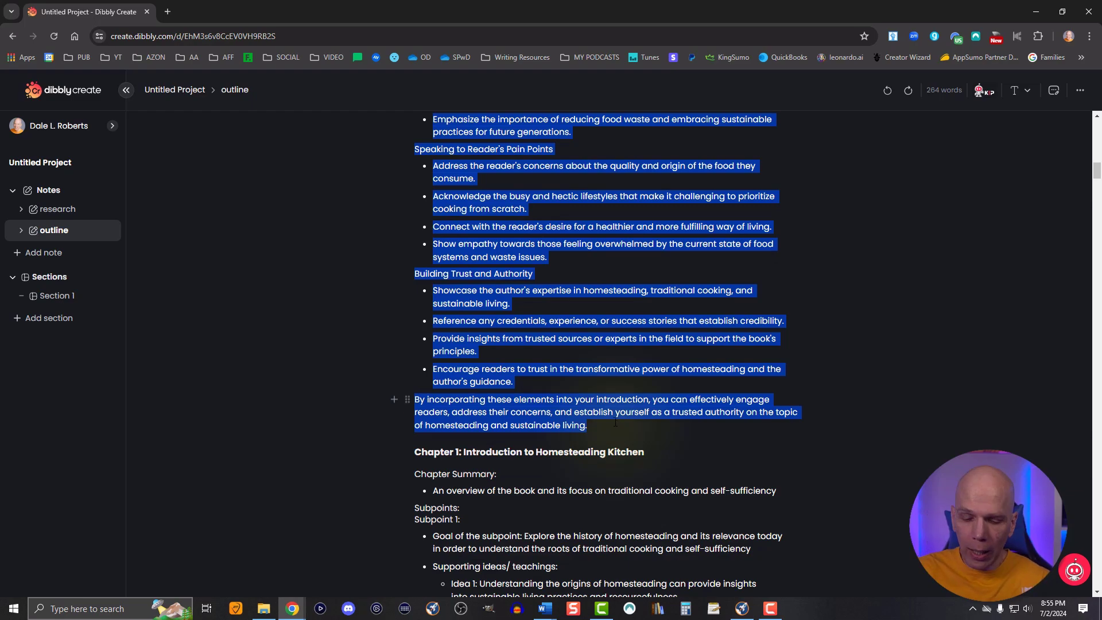
{"action": "key", "text": "ctrl+c"}
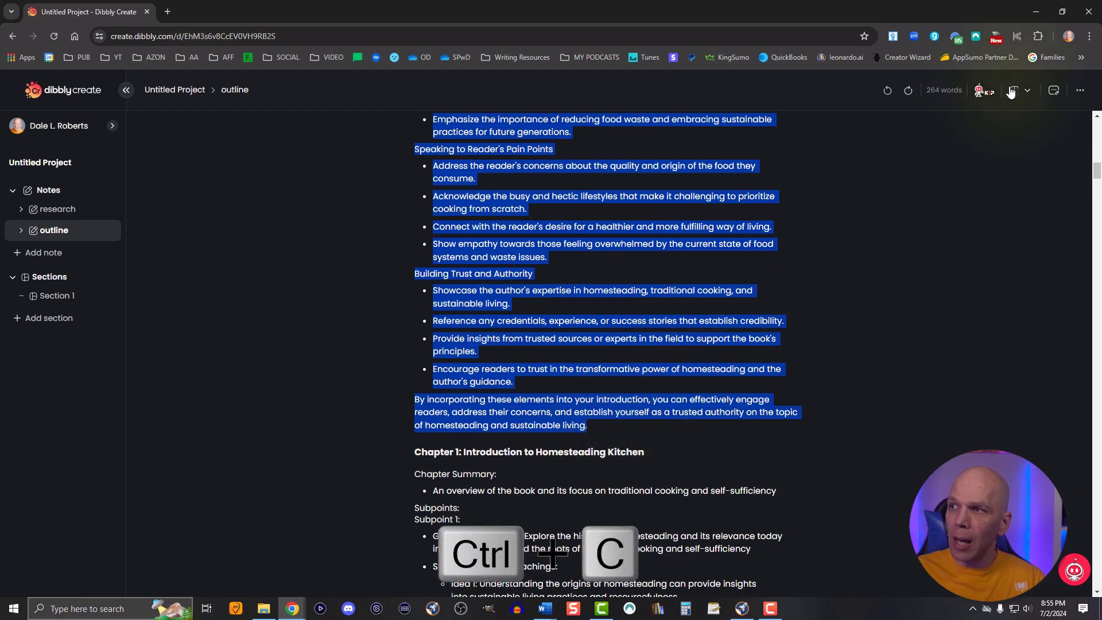
Open KIP's Content Writer and set the content type to Chapter and the chapter type to Introduction
{"action": "left_click", "coordinate": [983, 91]}
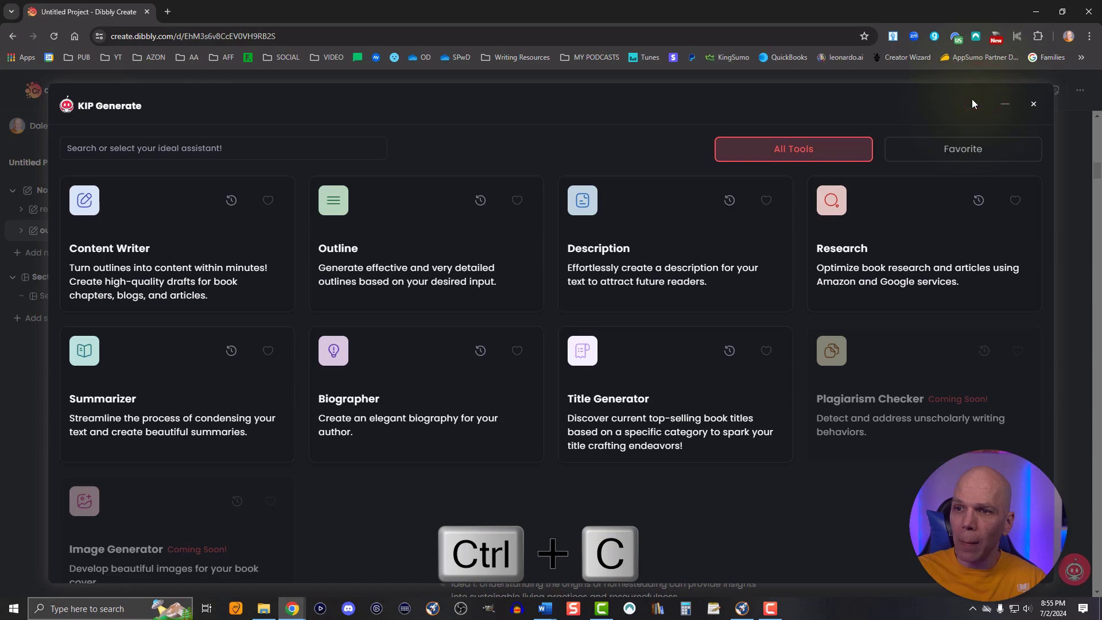
{"action": "left_click", "coordinate": [146, 241]}
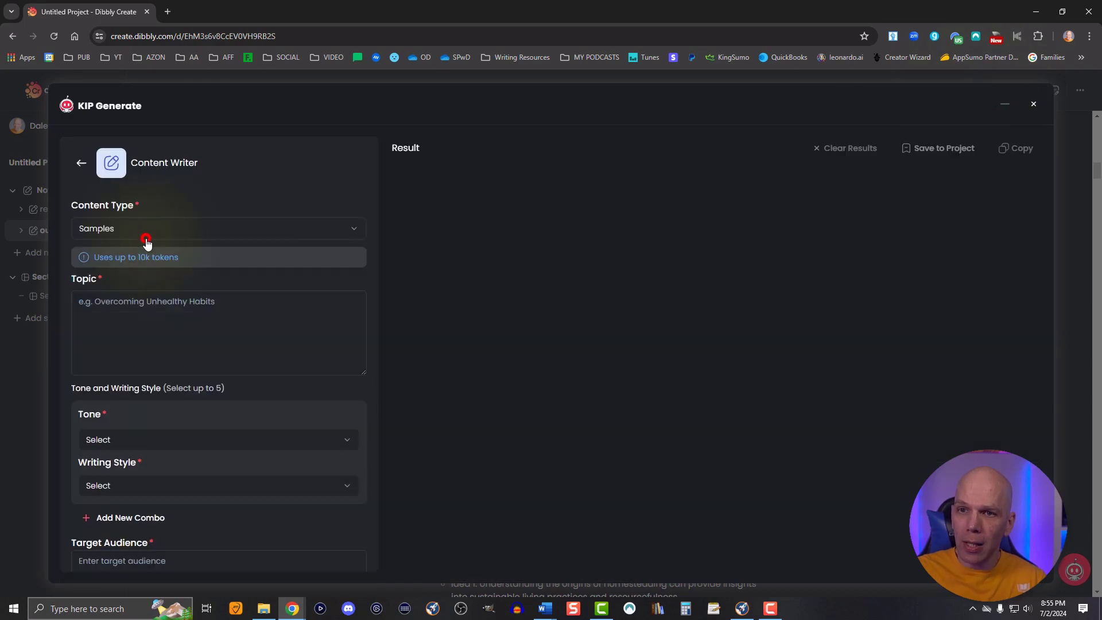
{"action": "left_click", "coordinate": [138, 230]}
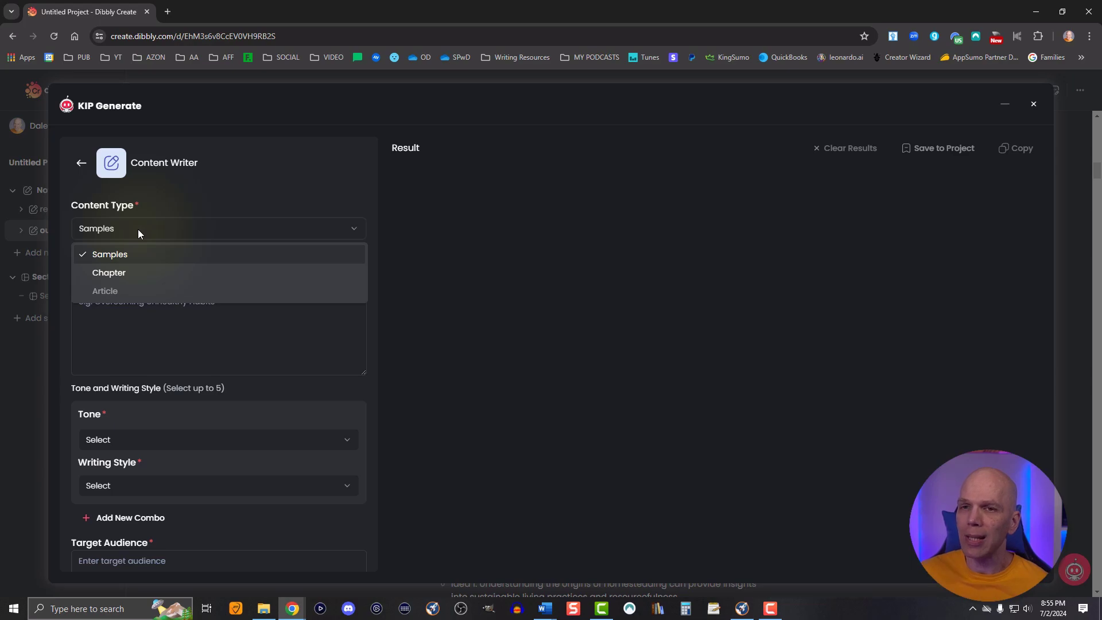
{"action": "left_click", "coordinate": [103, 274]}
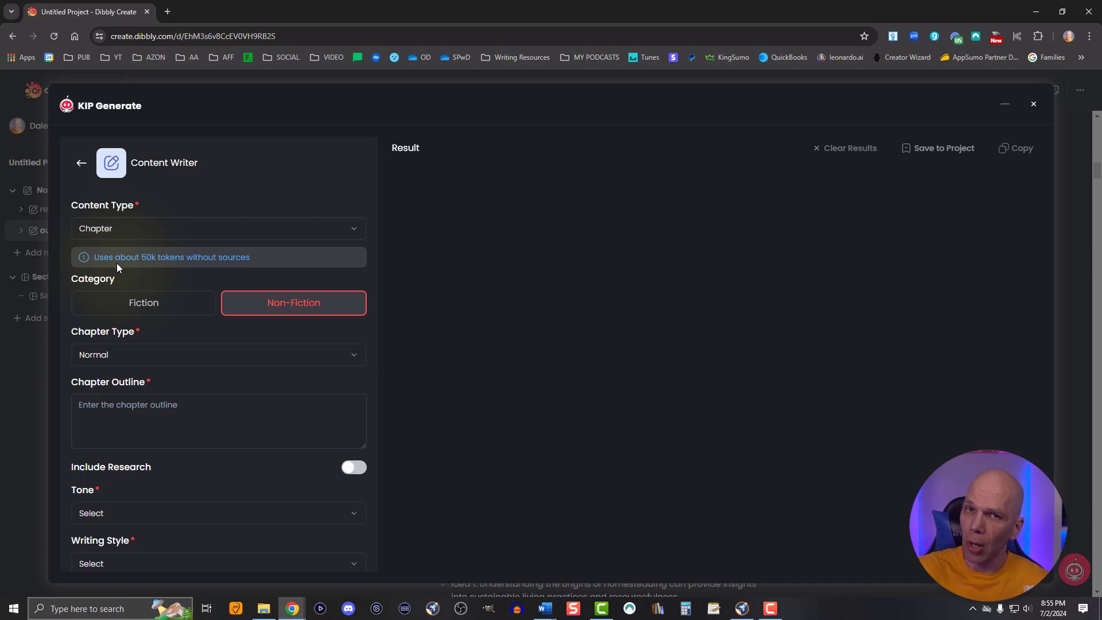
{"action": "left_click", "coordinate": [112, 359]}
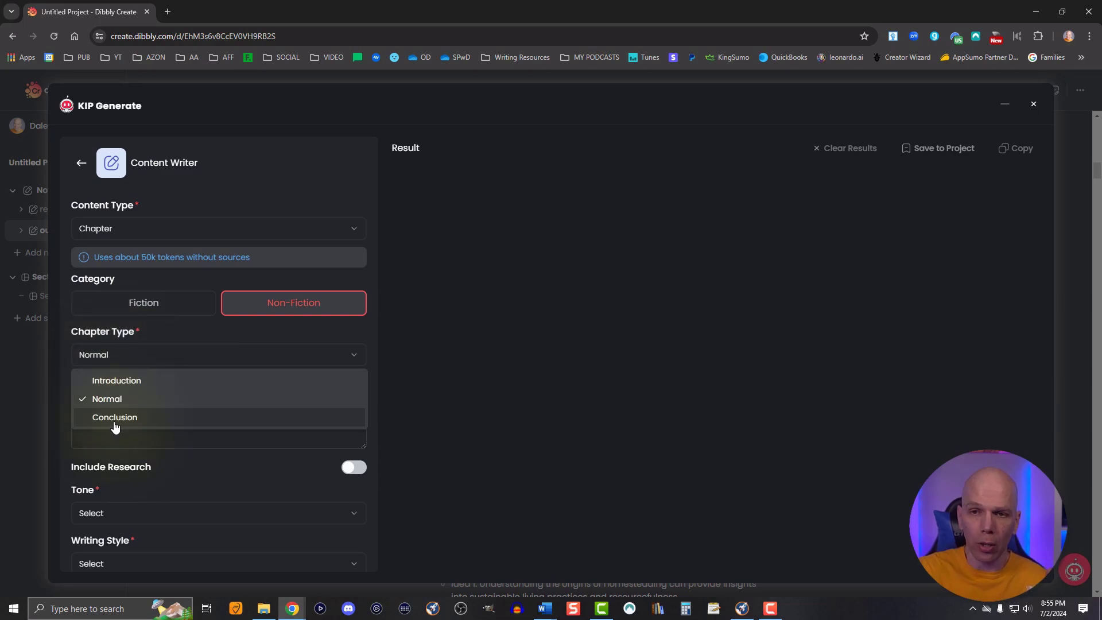
{"action": "left_click", "coordinate": [105, 387]}
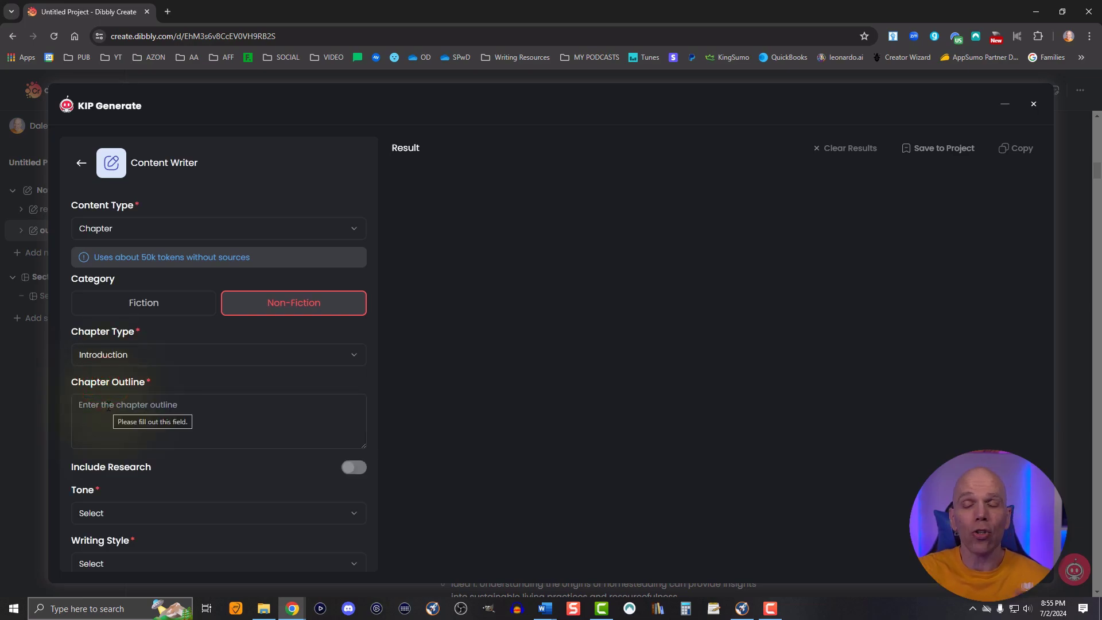
Paste the copied Introduction section as the chapter outline and check the pasted text and the remaining form options
{"action": "left_click", "coordinate": [94, 410]}
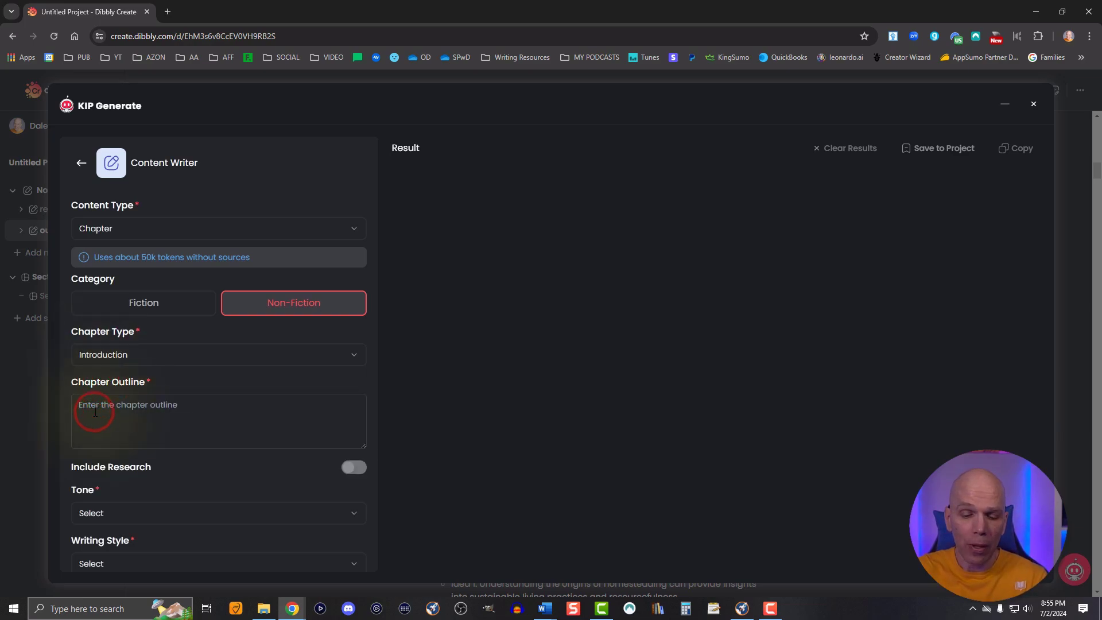
{"action": "key", "text": "ctrl+v"}
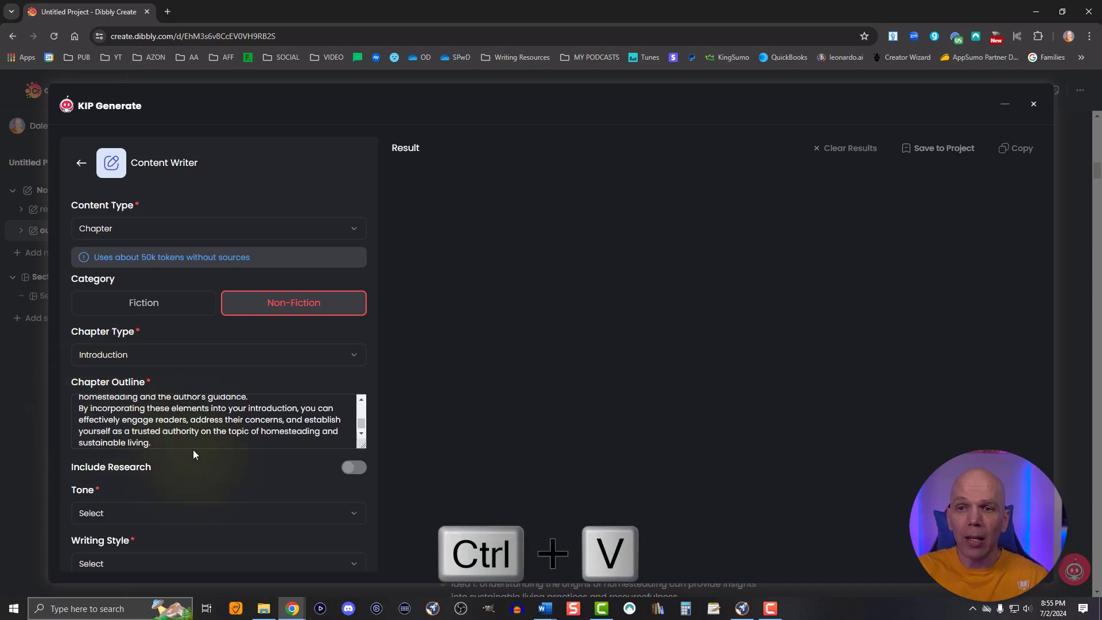
{"action": "scroll", "coordinate": [202, 436], "scroll_direction": "up", "scroll_amount": 3}
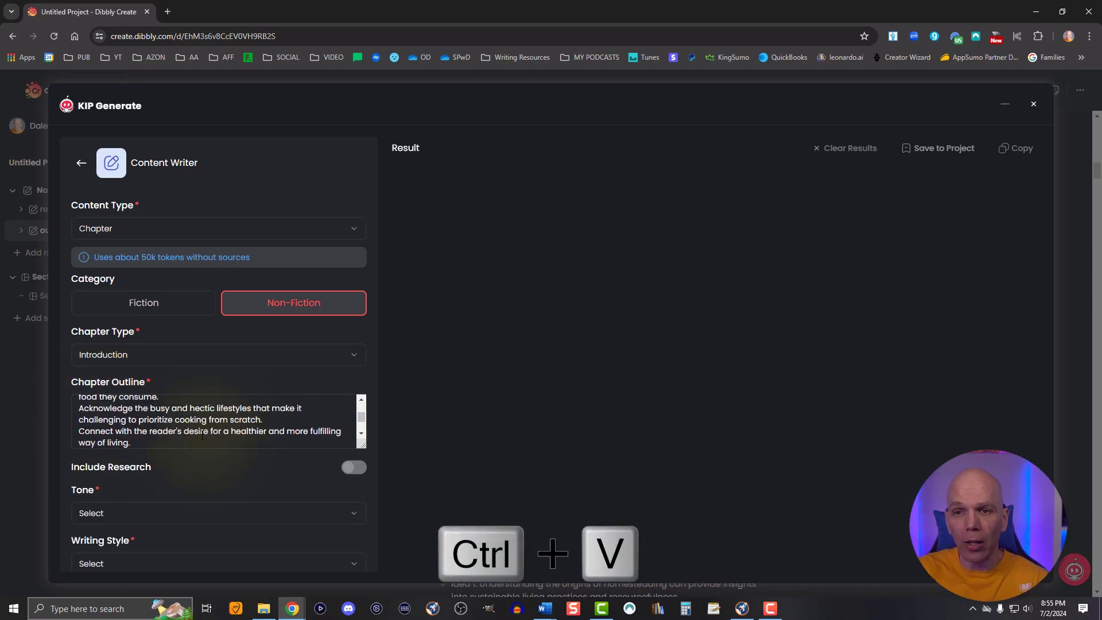
{"action": "scroll", "coordinate": [202, 436], "scroll_direction": "down", "scroll_amount": 3}
{"action": "scroll", "coordinate": [219, 464], "scroll_direction": "down", "scroll_amount": 2}
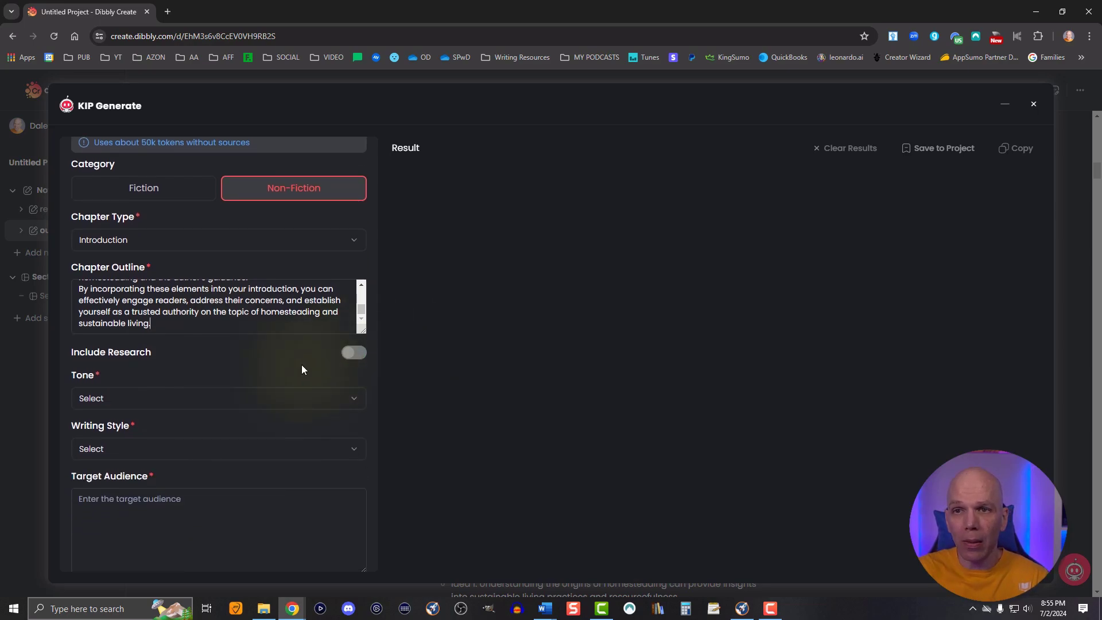
{"action": "scroll", "coordinate": [302, 368], "scroll_direction": "up", "scroll_amount": 1}
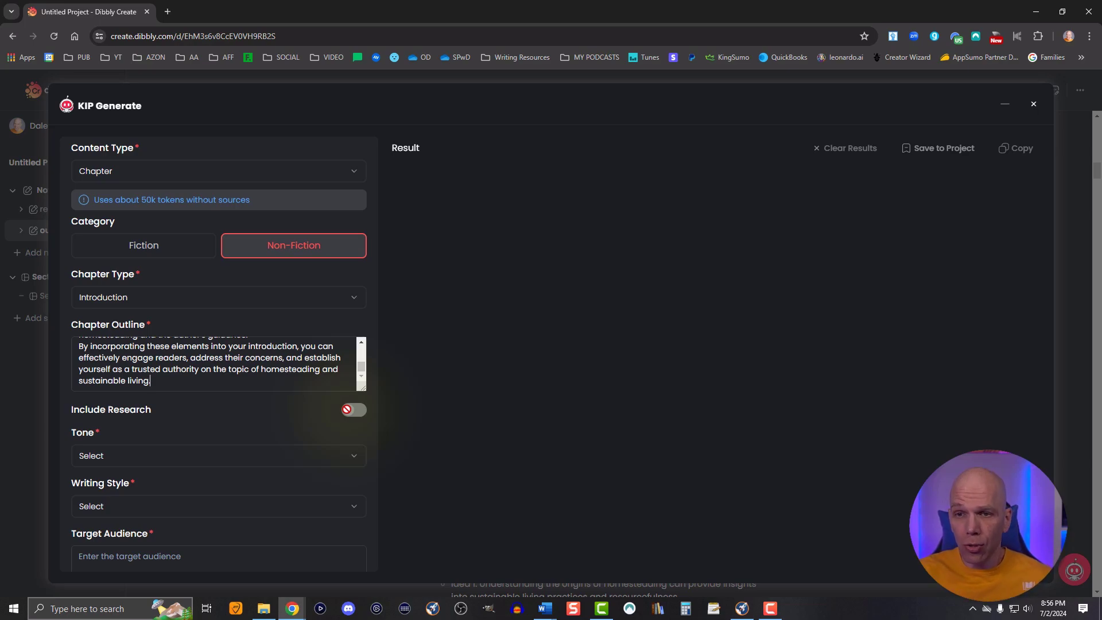
{"action": "scroll", "coordinate": [136, 464], "scroll_direction": "down", "scroll_amount": 1}
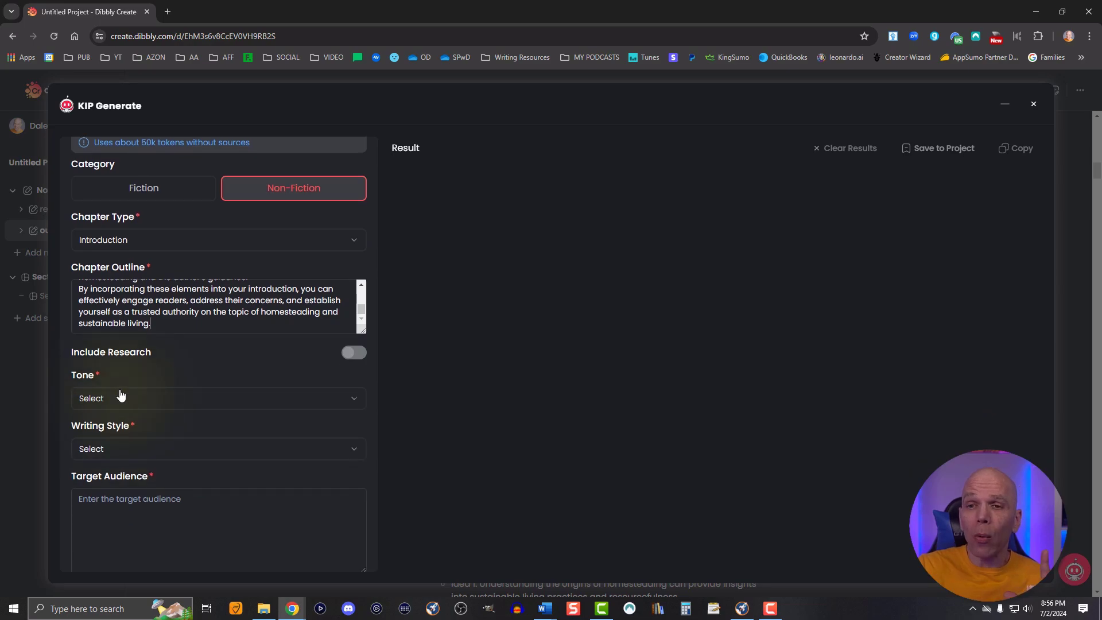
Set the chapter's tone to Conversational and its writing style to Creative Writing
{"action": "left_click", "coordinate": [114, 399]}
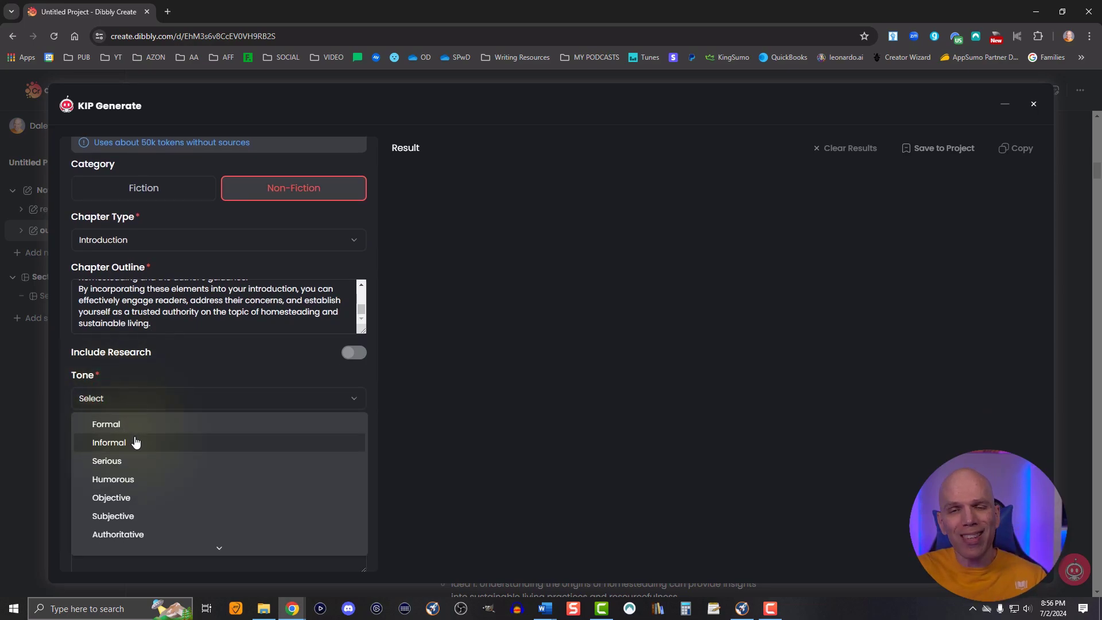
{"action": "scroll", "coordinate": [135, 445], "scroll_direction": "down", "scroll_amount": 1}
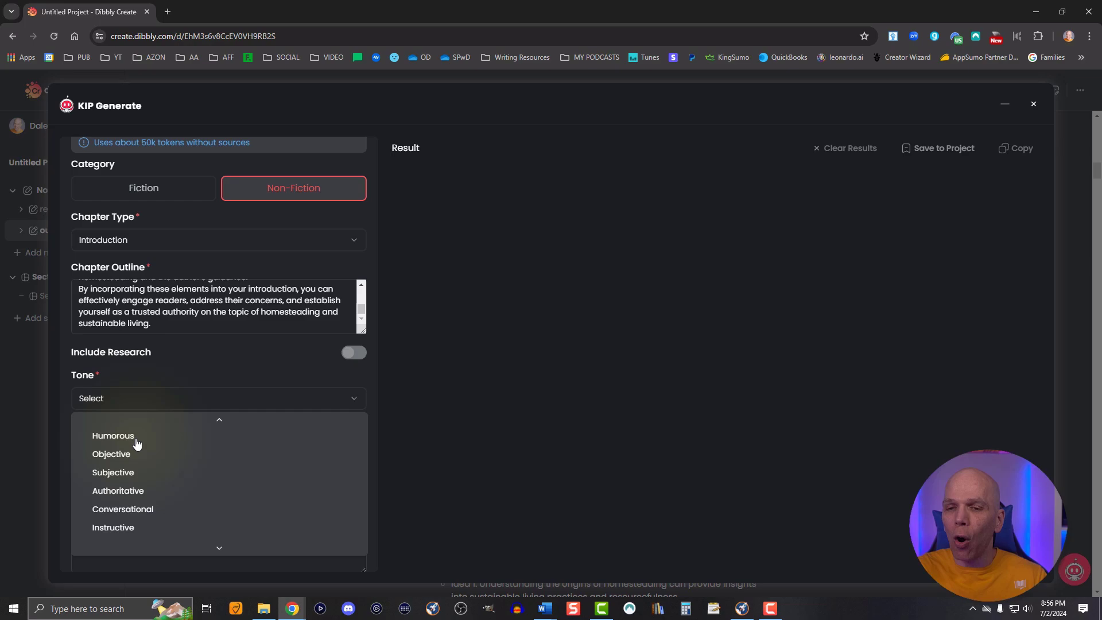
{"action": "left_click", "coordinate": [139, 509]}
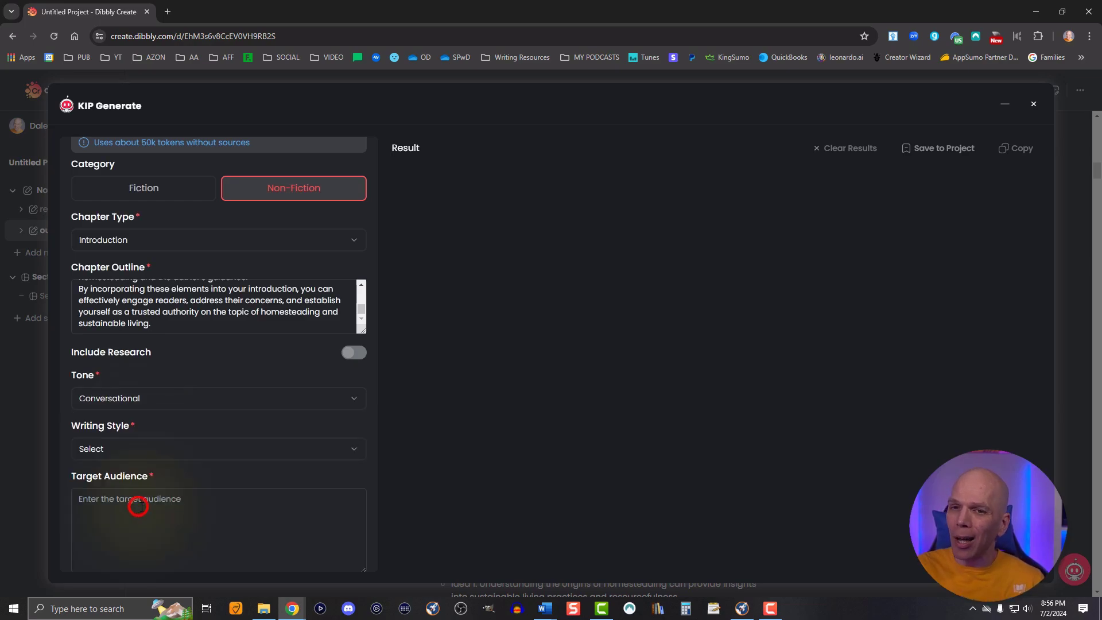
{"action": "left_click", "coordinate": [102, 445]}
{"action": "scroll", "coordinate": [114, 353], "scroll_direction": "down", "scroll_amount": 1}
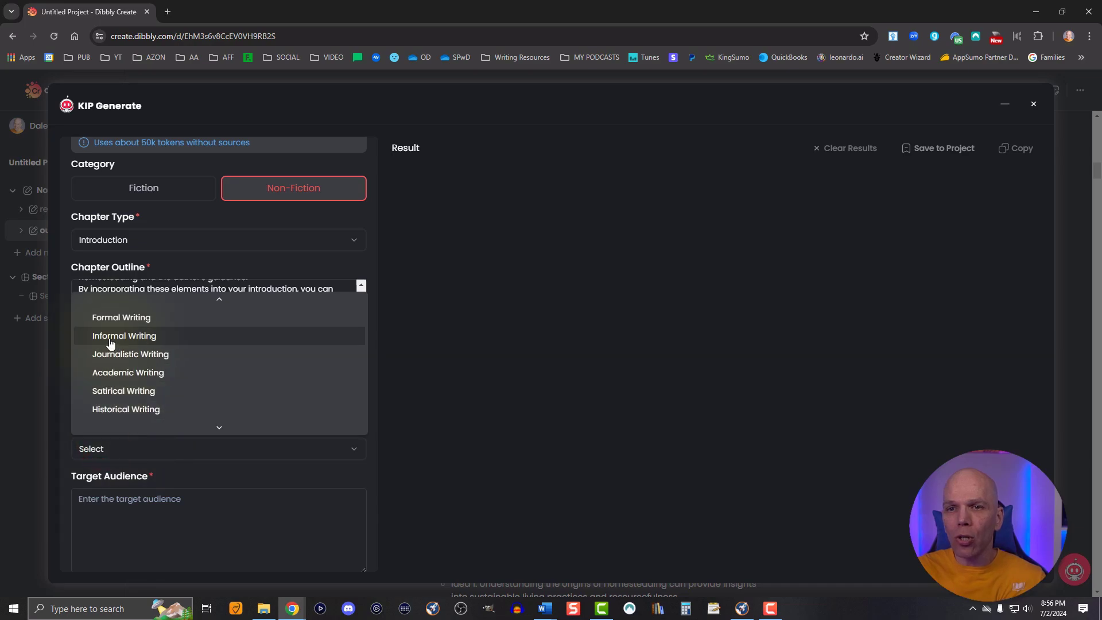
{"action": "scroll", "coordinate": [117, 359], "scroll_direction": "up", "scroll_amount": 1}
{"action": "left_click", "coordinate": [119, 361]}
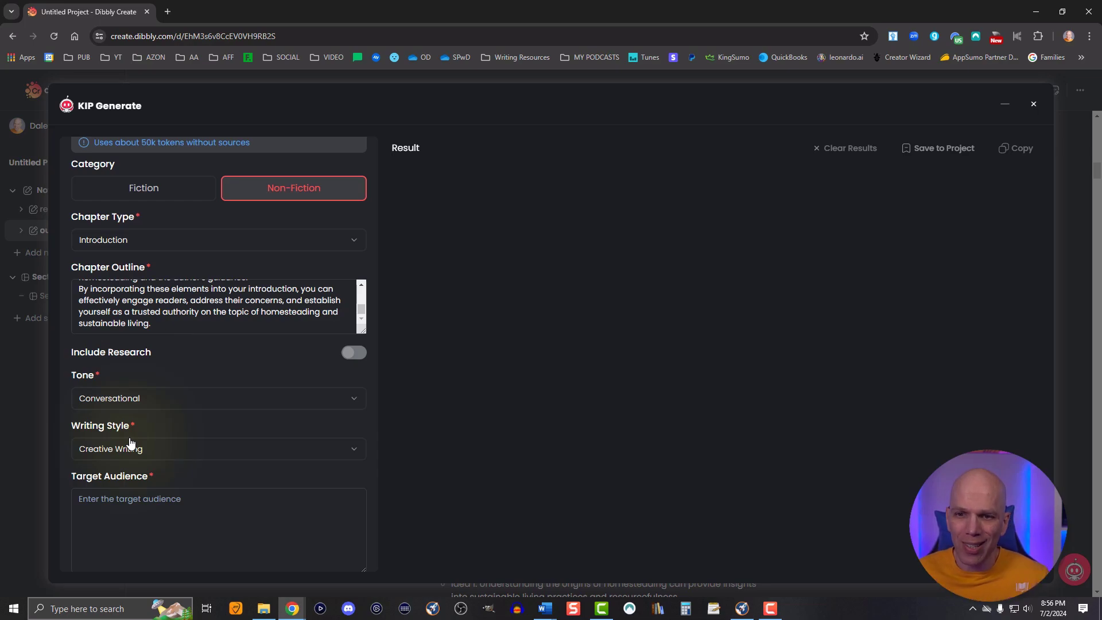
Enter "readers who are new to homesteading" as the target audience and generate the introduction
{"action": "left_click", "coordinate": [106, 506]}
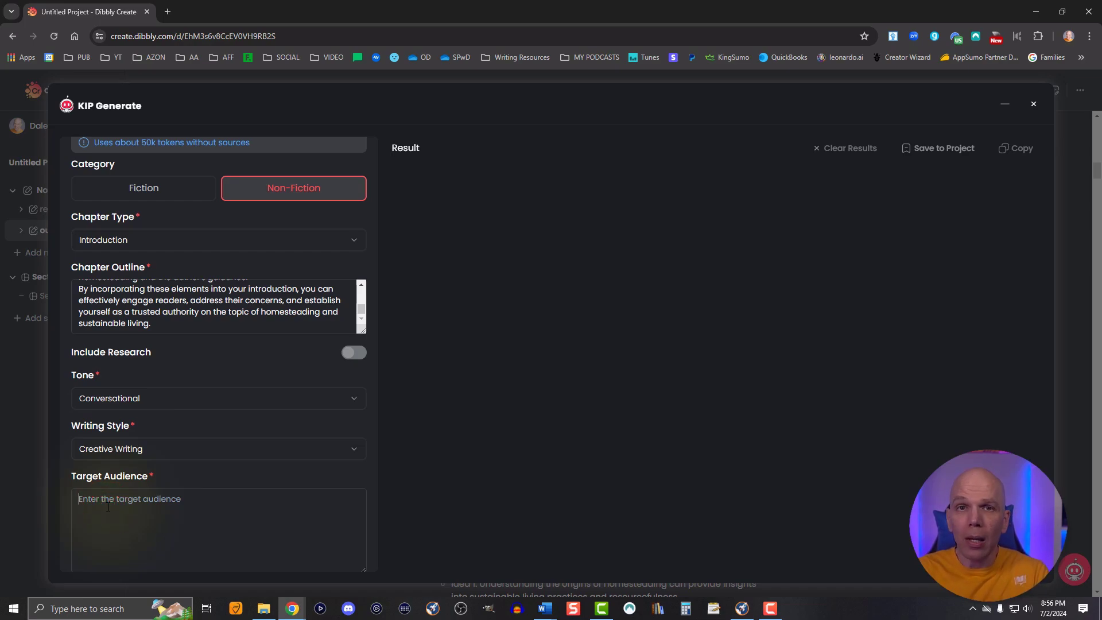
{"action": "type", "text": "readers who a"}
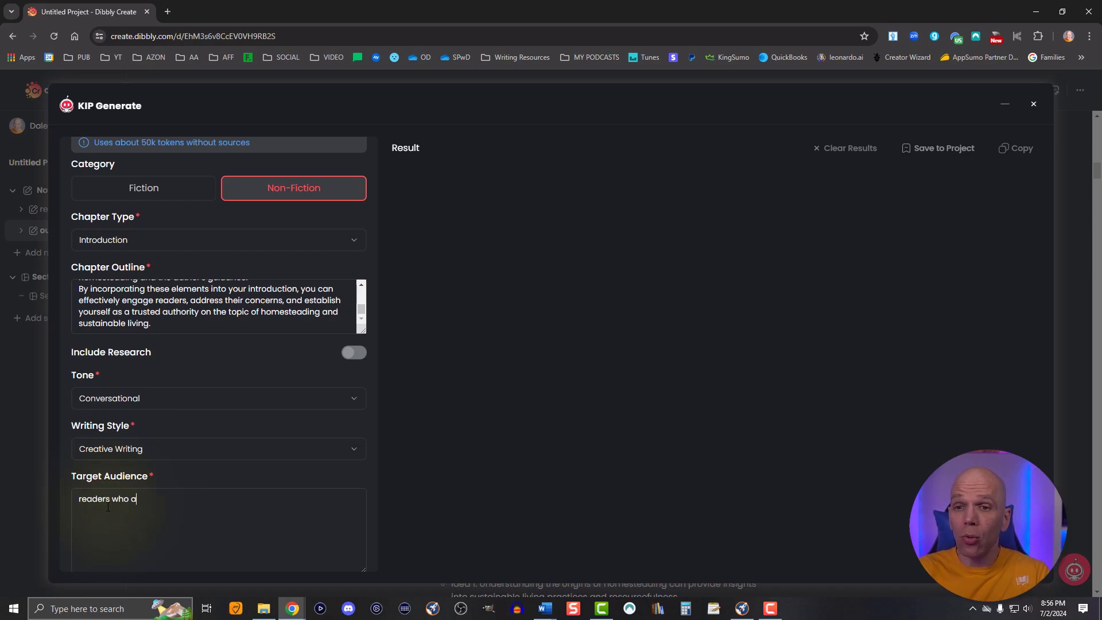
{"action": "type", "text": "re new to "}
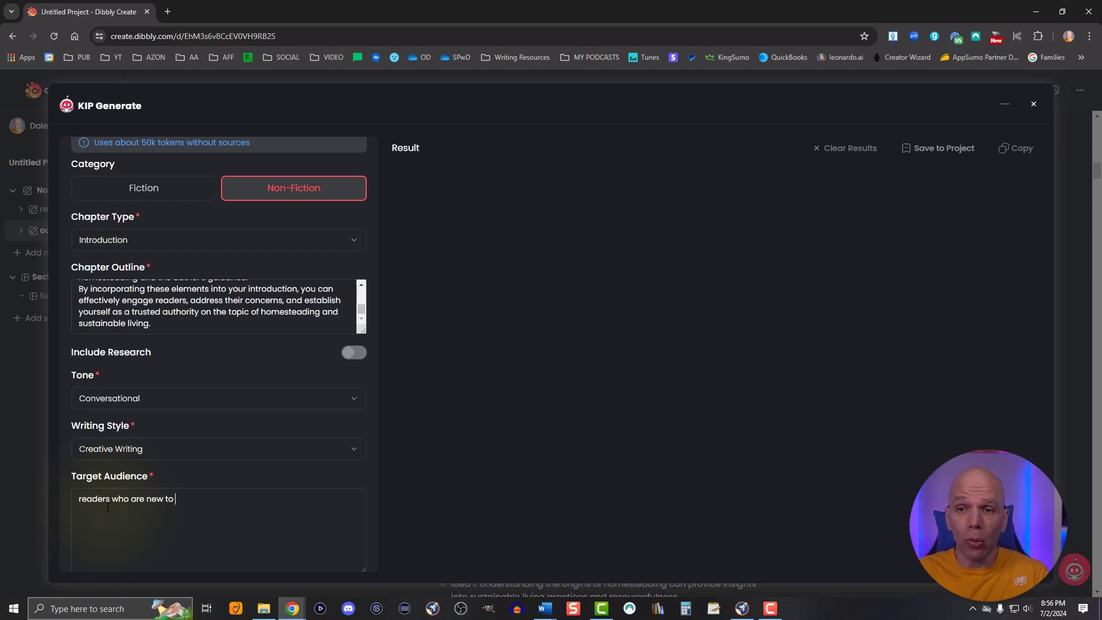
{"action": "type", "text": "home"}
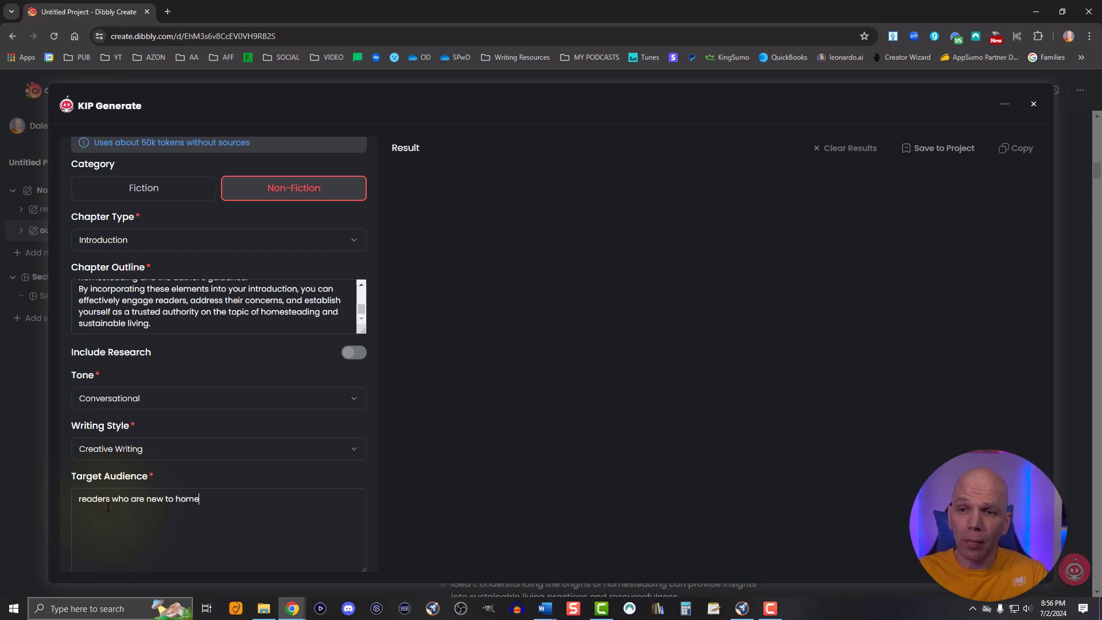
{"action": "type", "text": "steading"}
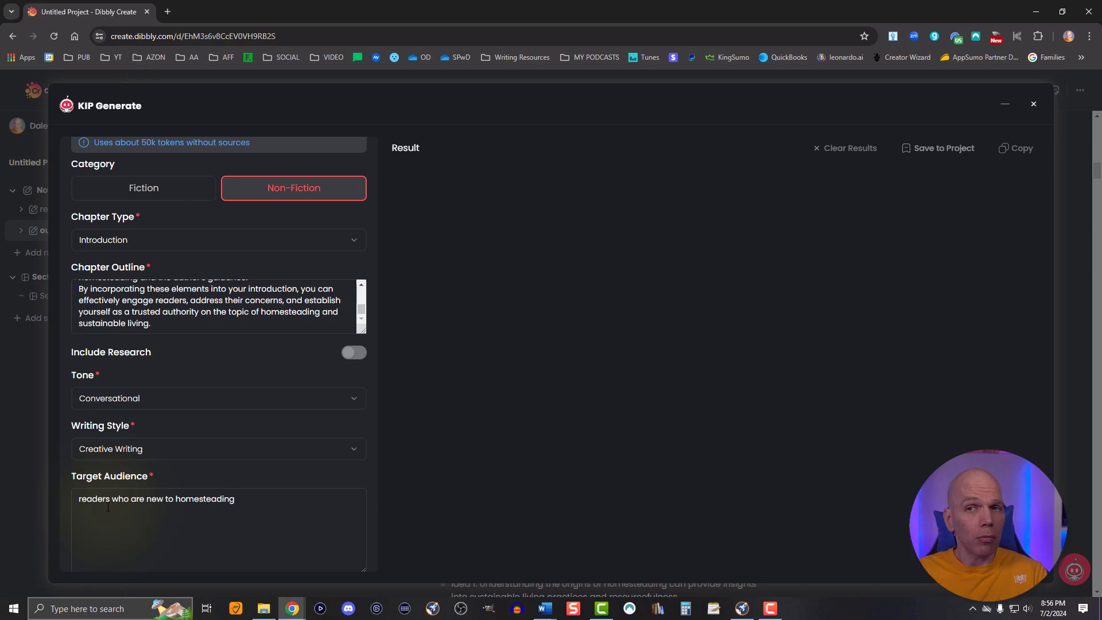
{"action": "scroll", "coordinate": [108, 507], "scroll_direction": "down", "scroll_amount": 1}
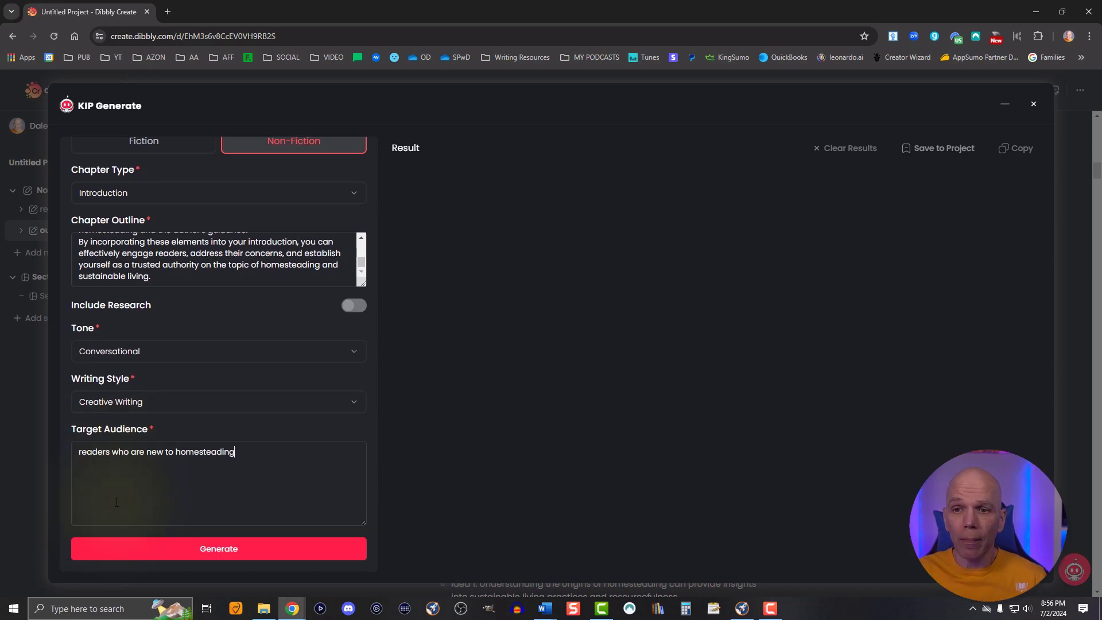
{"action": "left_click", "coordinate": [137, 552]}
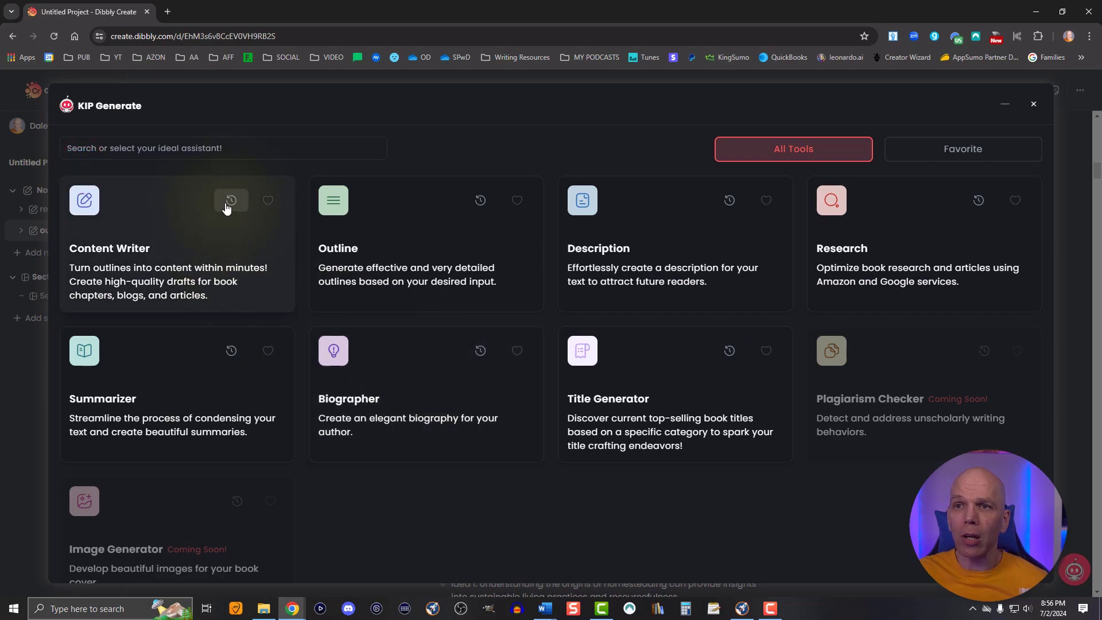
Open the June 24, 2024 23:29:06 "Introduction: Engaging Hook" record in the Content Writer history
{"action": "left_click", "coordinate": [226, 206]}
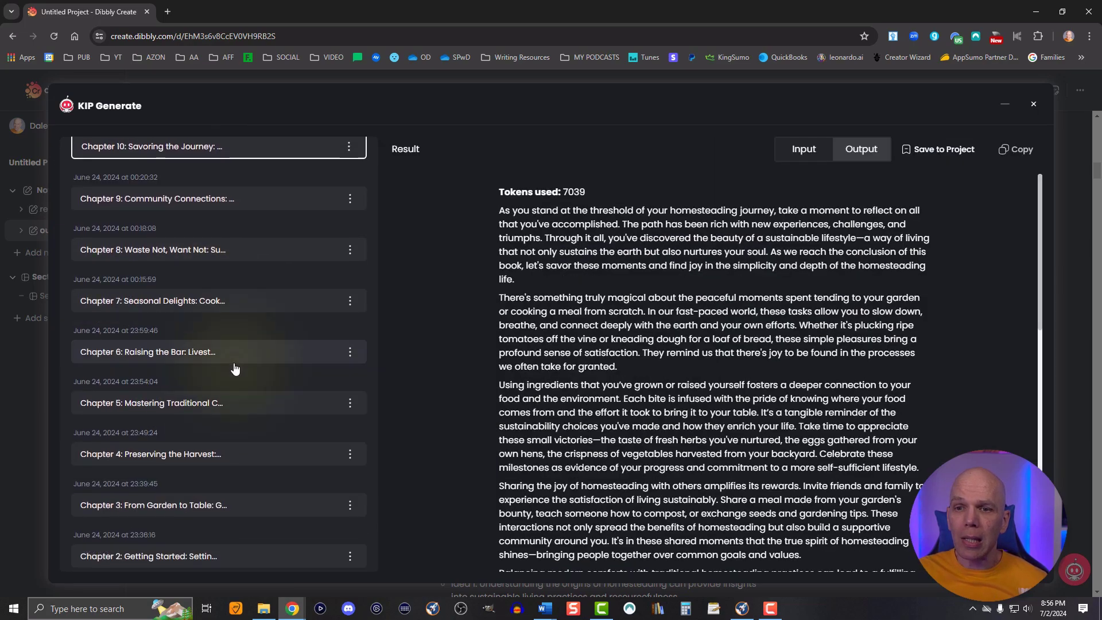
{"action": "scroll", "coordinate": [232, 364], "scroll_direction": "down", "scroll_amount": 6}
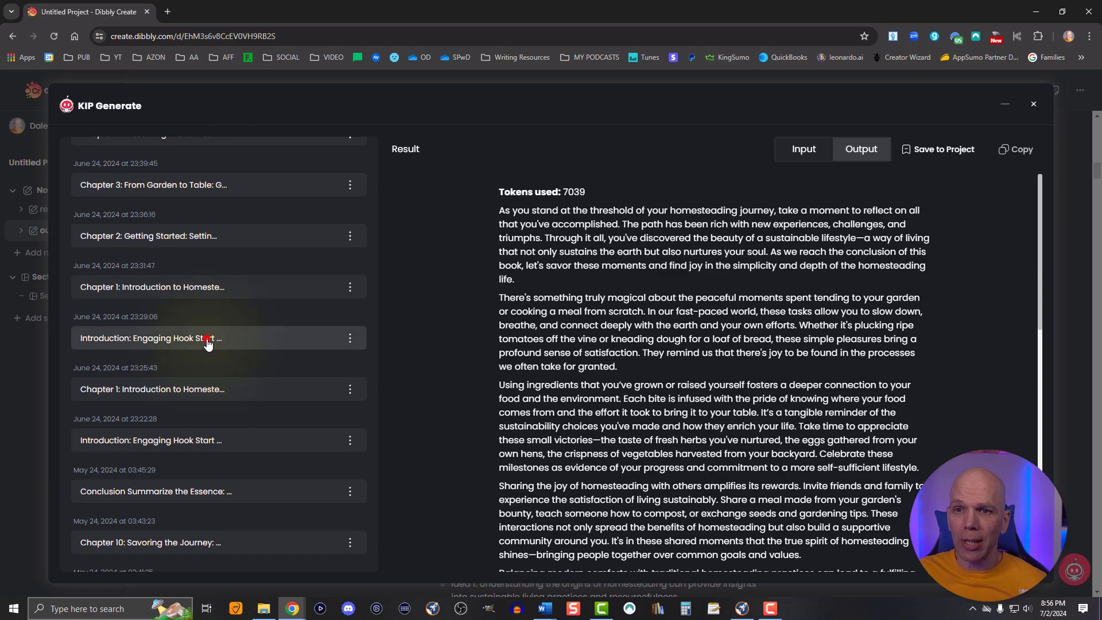
{"action": "left_click", "coordinate": [208, 341]}
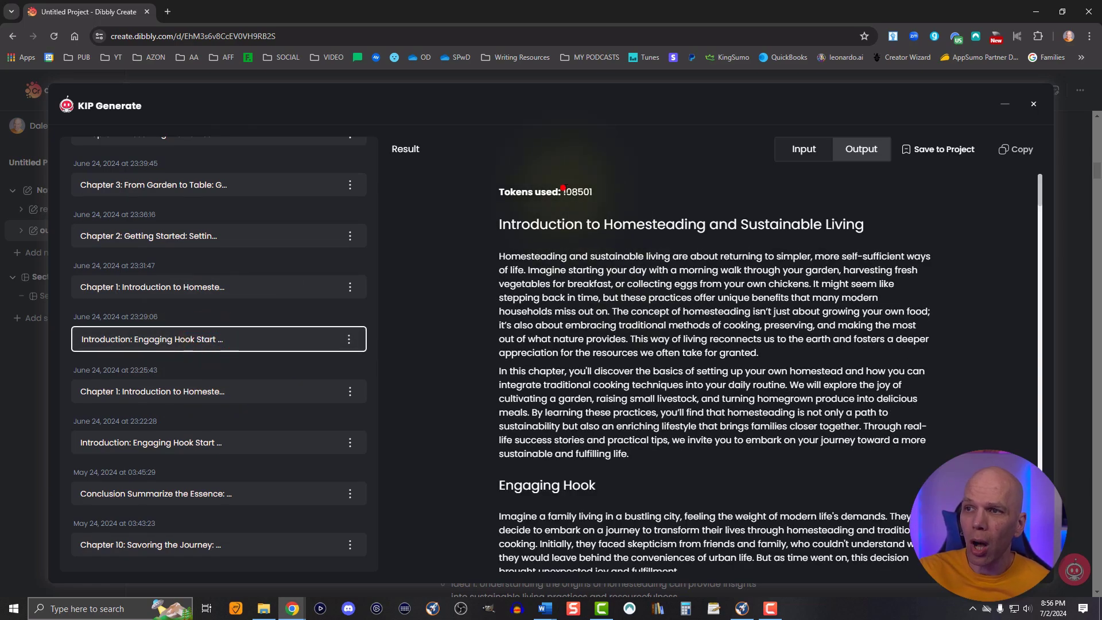
Read through the generated introduction draft, examining its token usage, section headings and body text
{"action": "double_click", "coordinate": [575, 192]}
{"action": "left_click", "coordinate": [579, 296]}
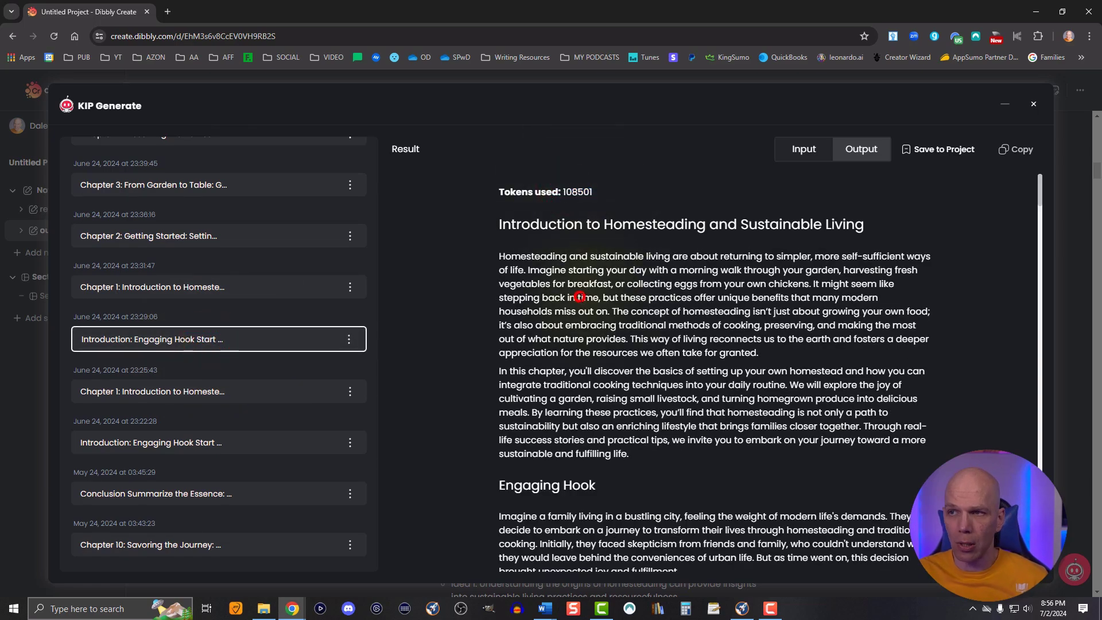
{"action": "scroll", "coordinate": [578, 295], "scroll_direction": "down", "scroll_amount": 2}
{"action": "scroll", "coordinate": [575, 287], "scroll_direction": "up", "scroll_amount": 2}
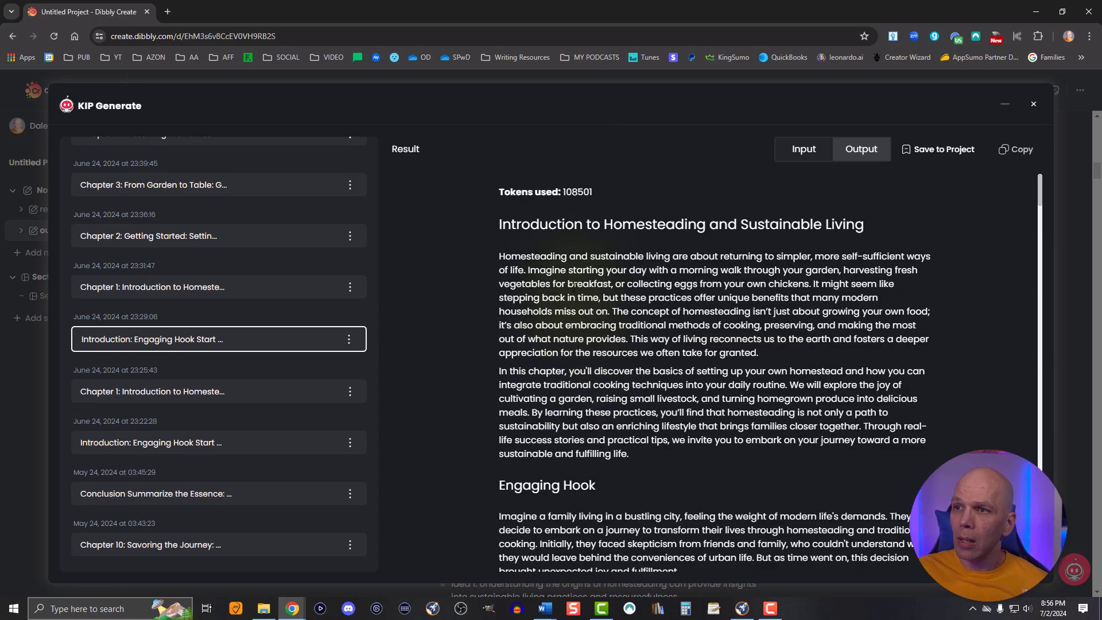
{"action": "scroll", "coordinate": [573, 293], "scroll_direction": "down", "scroll_amount": 15}
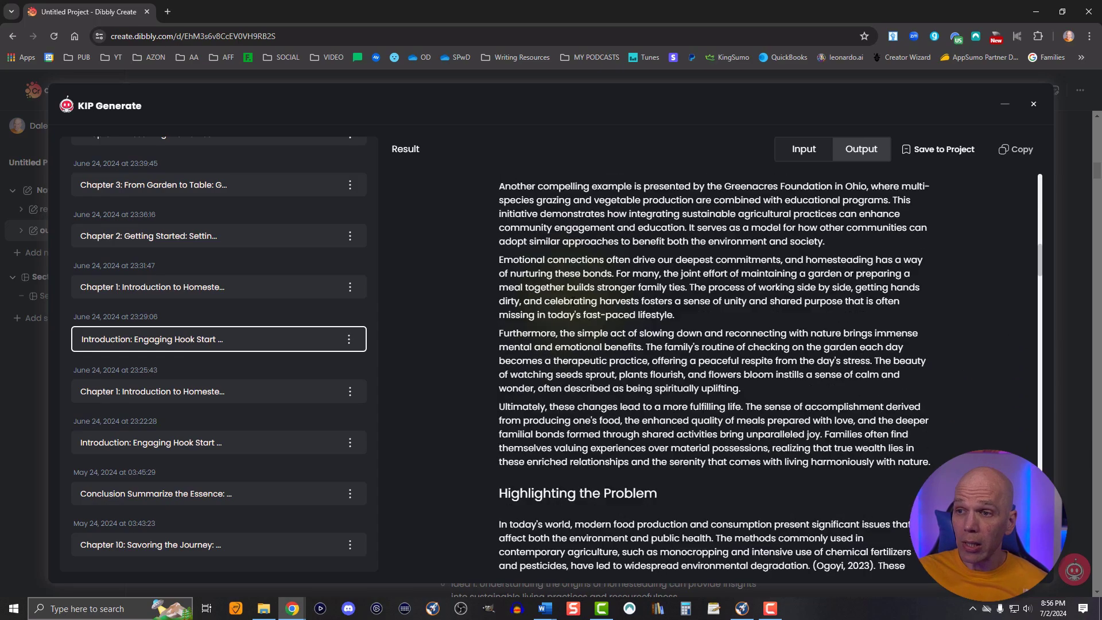
{"action": "scroll", "coordinate": [565, 307], "scroll_direction": "down", "scroll_amount": 12}
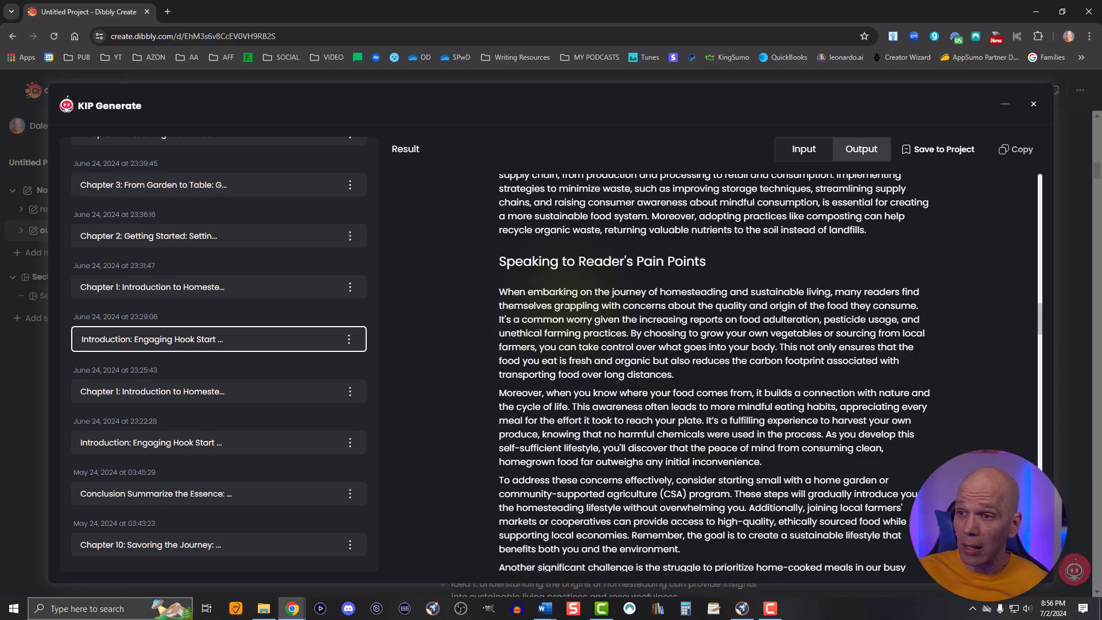
{"action": "scroll", "coordinate": [566, 307], "scroll_direction": "down", "scroll_amount": 12}
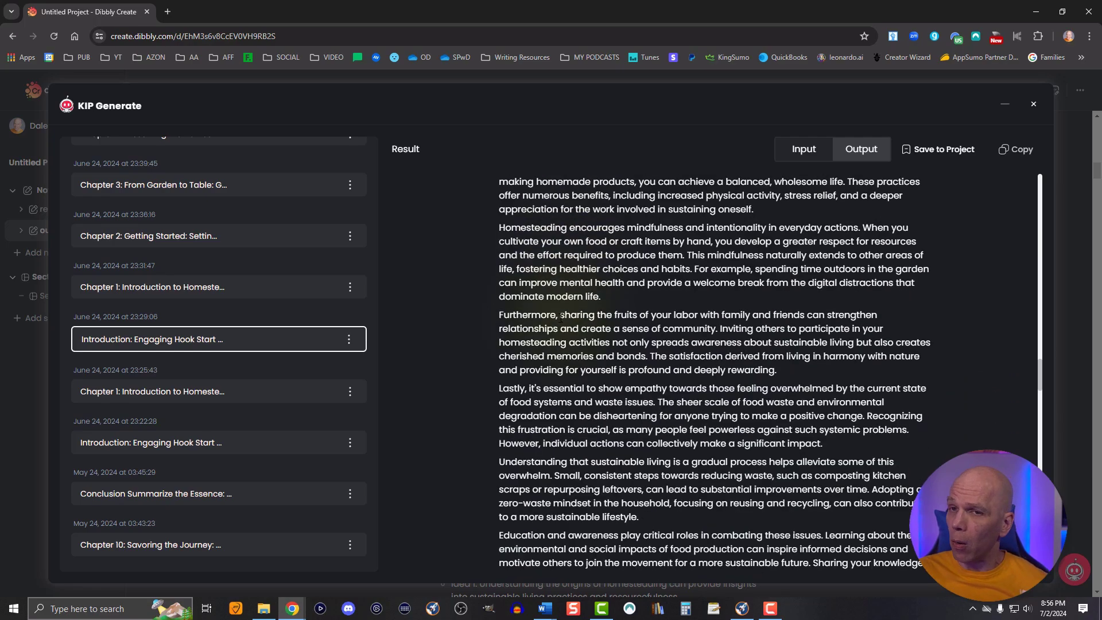
{"action": "scroll", "coordinate": [562, 315], "scroll_direction": "down", "scroll_amount": 3}
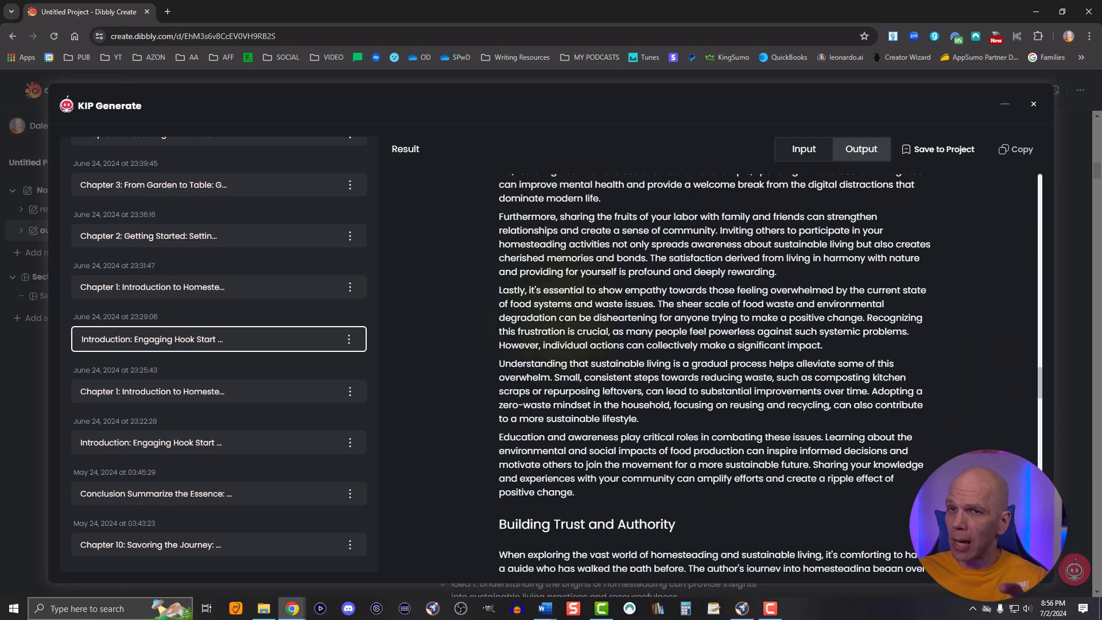
{"action": "scroll", "coordinate": [563, 327], "scroll_direction": "up", "scroll_amount": 3}
{"action": "scroll", "coordinate": [561, 328], "scroll_direction": "up", "scroll_amount": 5}
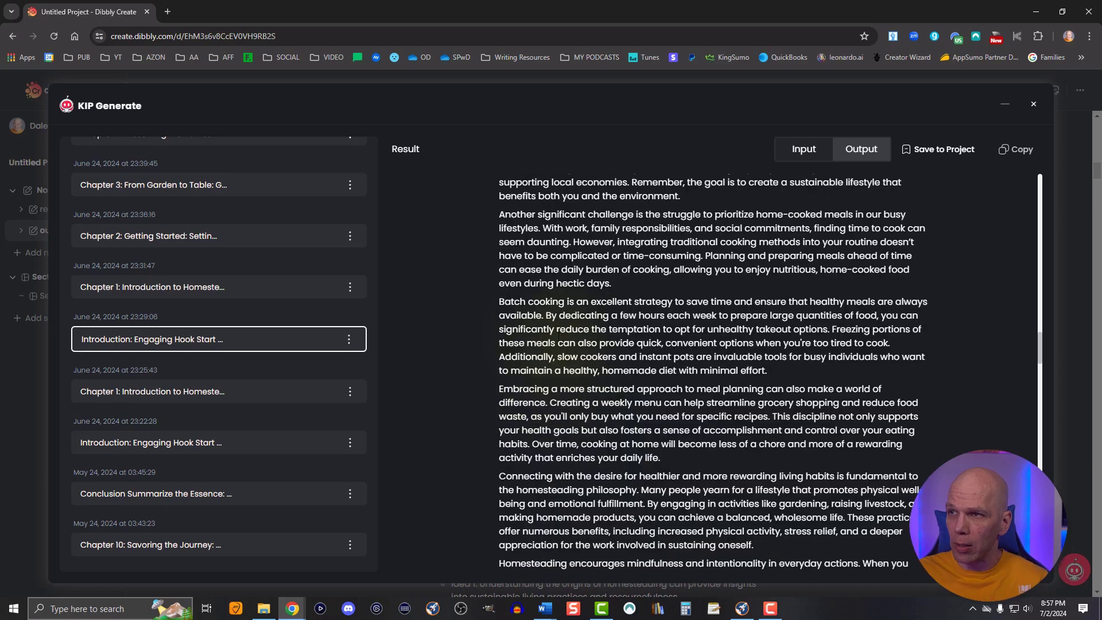
{"action": "scroll", "coordinate": [165, 252], "scroll_direction": "up", "scroll_amount": 7}
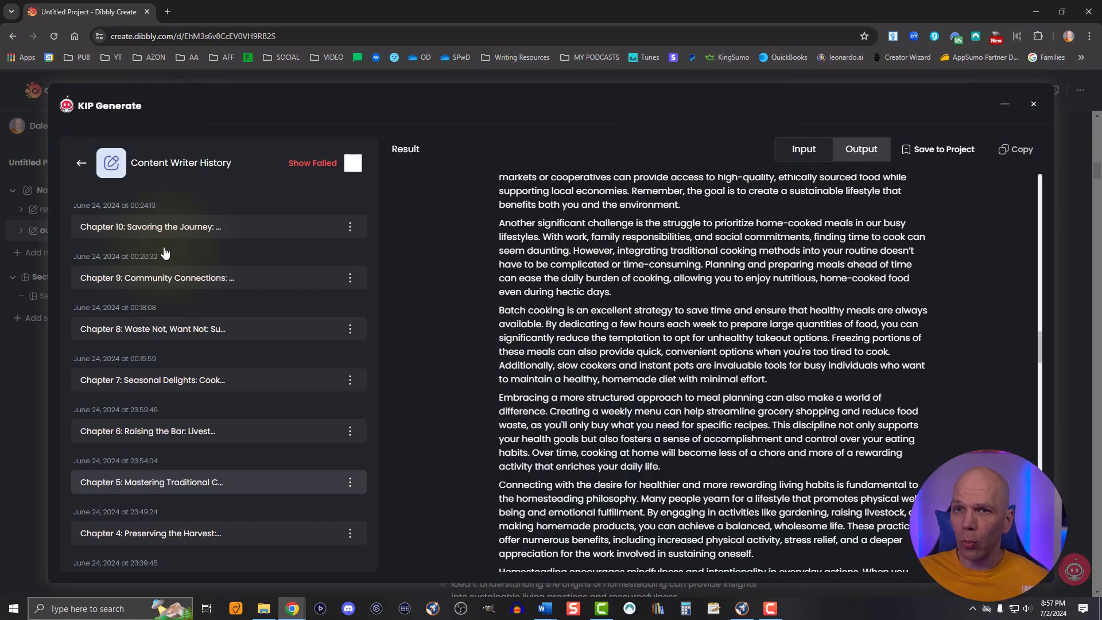
{"action": "left_click", "coordinate": [81, 165]}
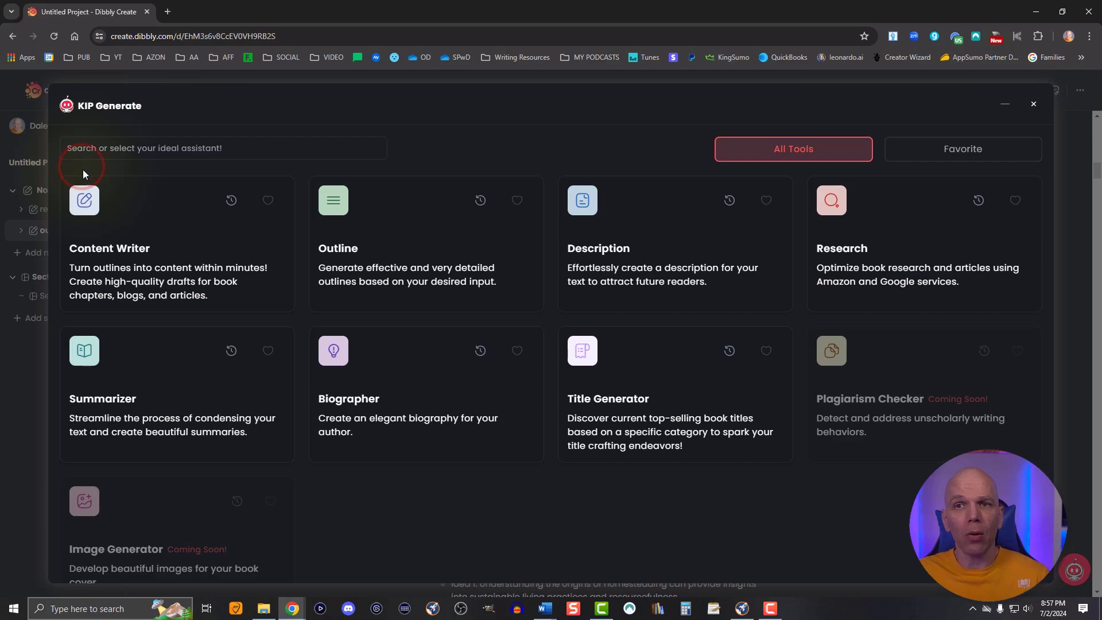
{"action": "left_click", "coordinate": [143, 234]}
{"action": "left_click", "coordinate": [136, 229]}
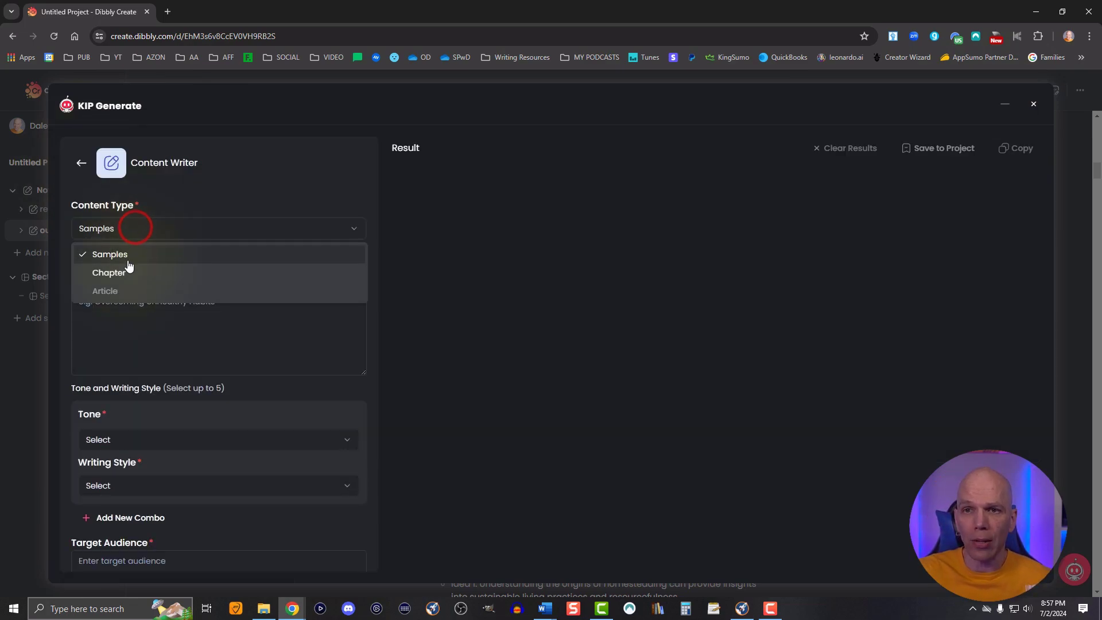
{"action": "left_click", "coordinate": [118, 273]}
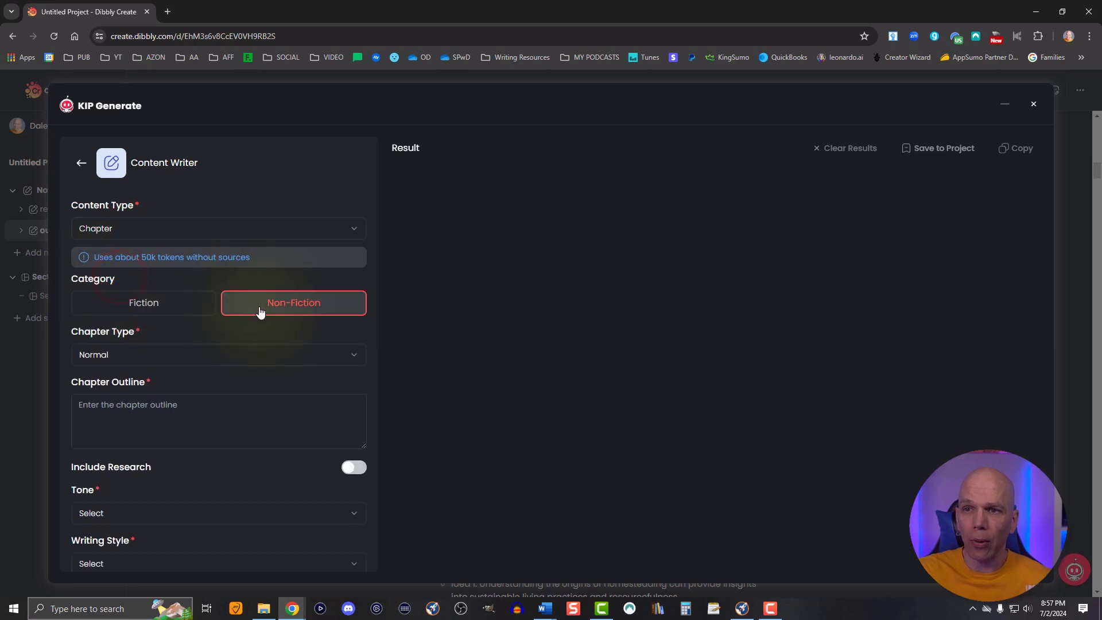
{"action": "left_click", "coordinate": [115, 357]}
{"action": "left_click", "coordinate": [123, 400]}
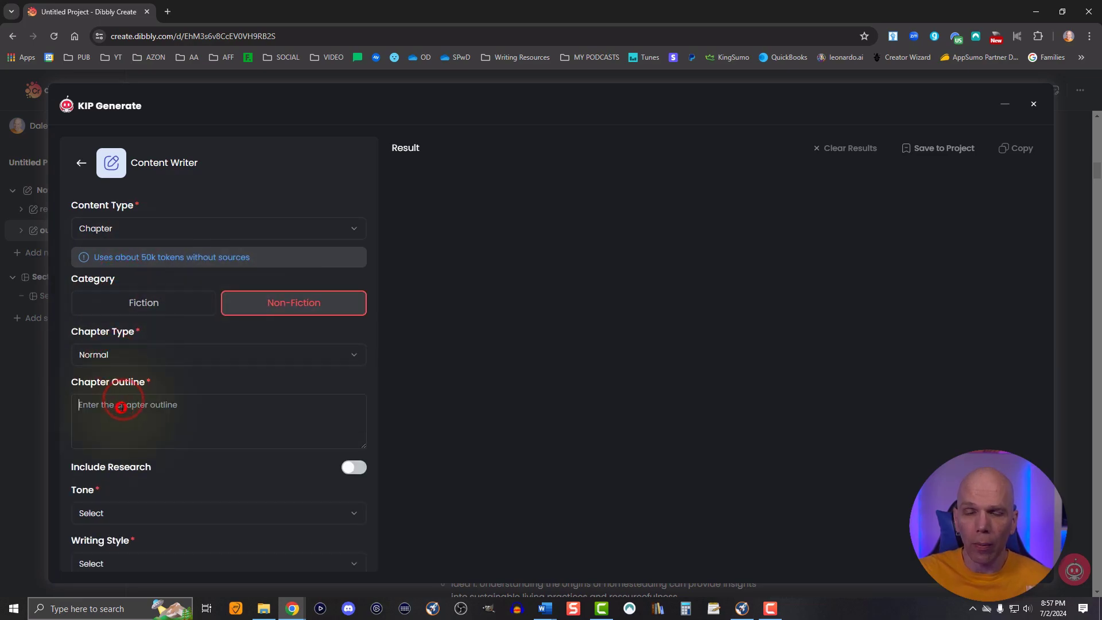
Copy the Chapter 1 section from the outline note and paste it as the chapter outline of a new Chapter-type draft in the Content Writer
{"action": "left_click_drag", "start_coordinate": [414, 276], "coordinate": [690, 472]}
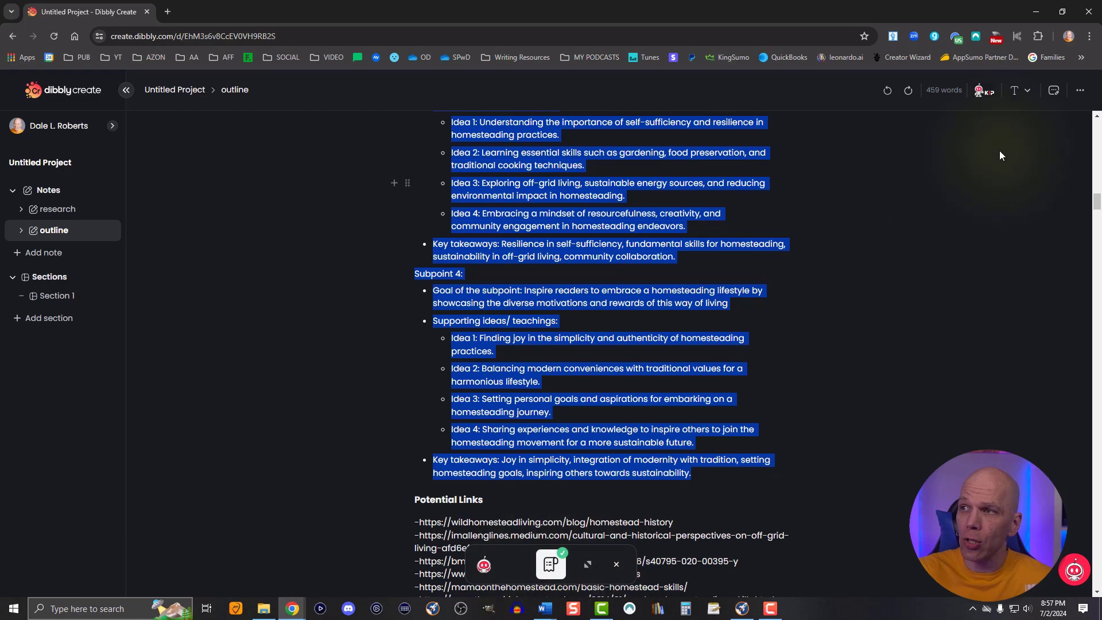
{"action": "left_click", "coordinate": [990, 93]}
{"action": "left_click", "coordinate": [184, 256]}
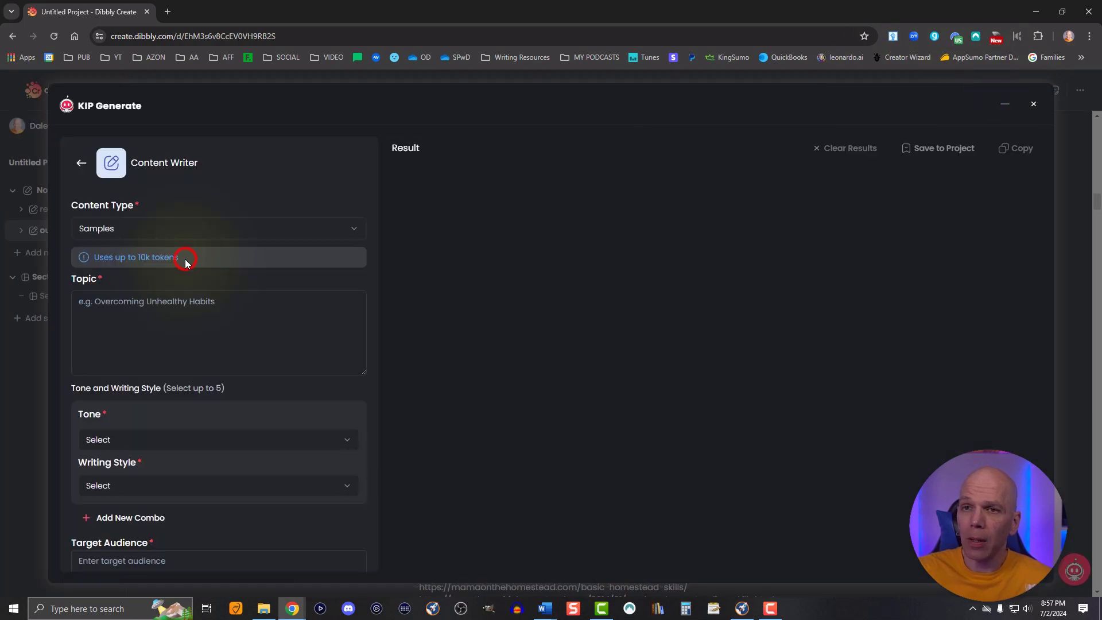
{"action": "left_click", "coordinate": [124, 234]}
{"action": "left_click", "coordinate": [115, 274]}
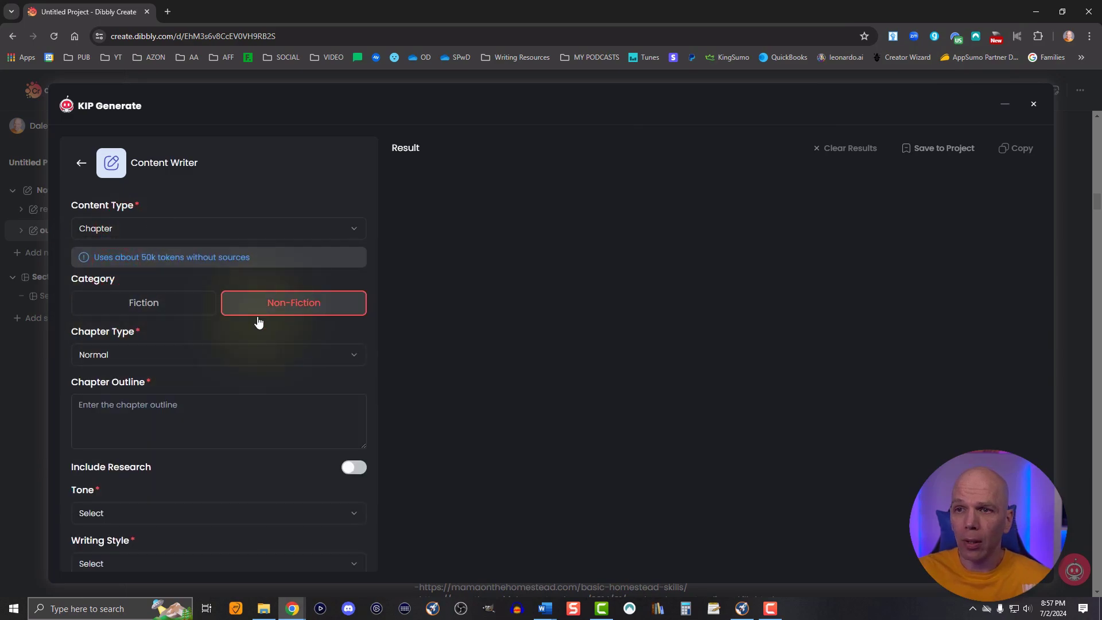
{"action": "left_click", "coordinate": [142, 426]}
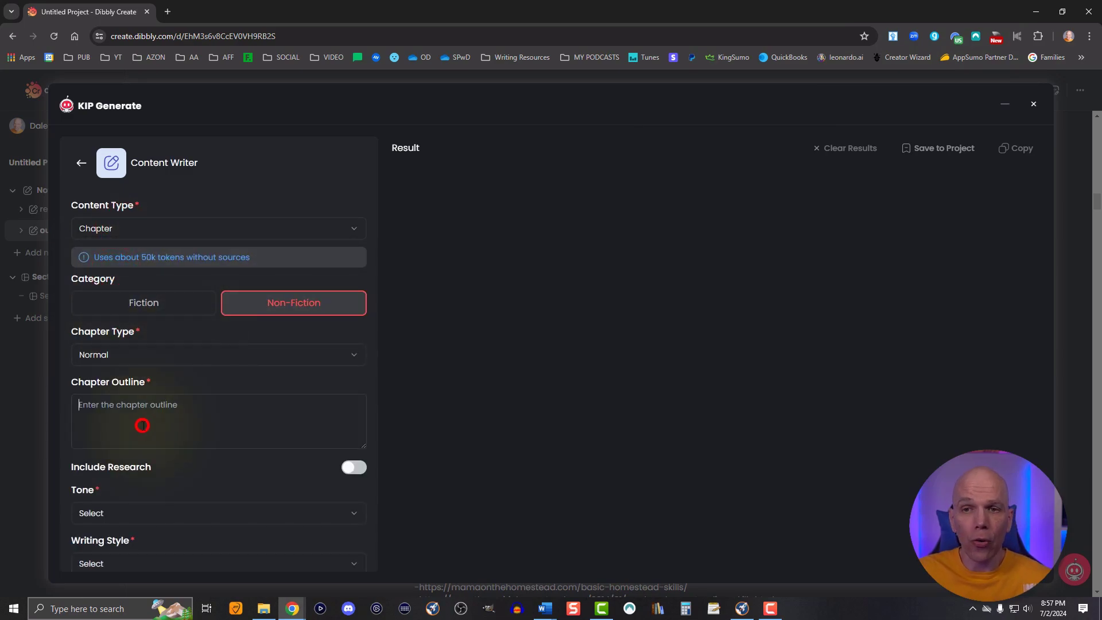
{"action": "key", "text": "ctrl+v"}
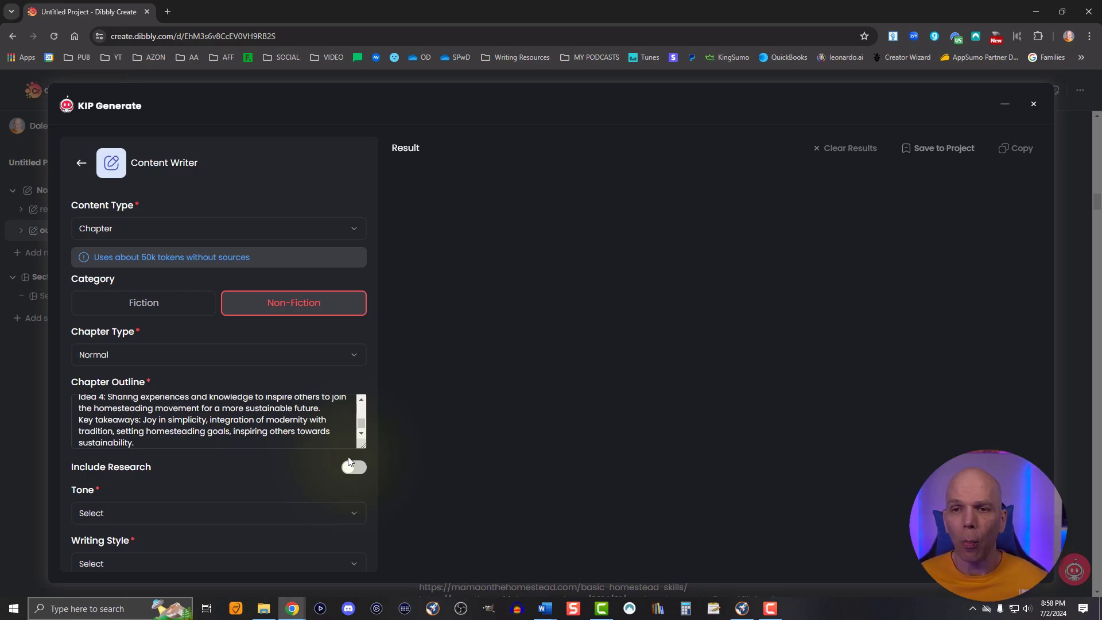
Turn on Include Research for the chapter, try the Use my links option, and select Use our system as the research source
{"action": "scroll", "coordinate": [387, 396], "scroll_direction": "down", "scroll_amount": 1}
{"action": "left_click", "coordinate": [351, 408]}
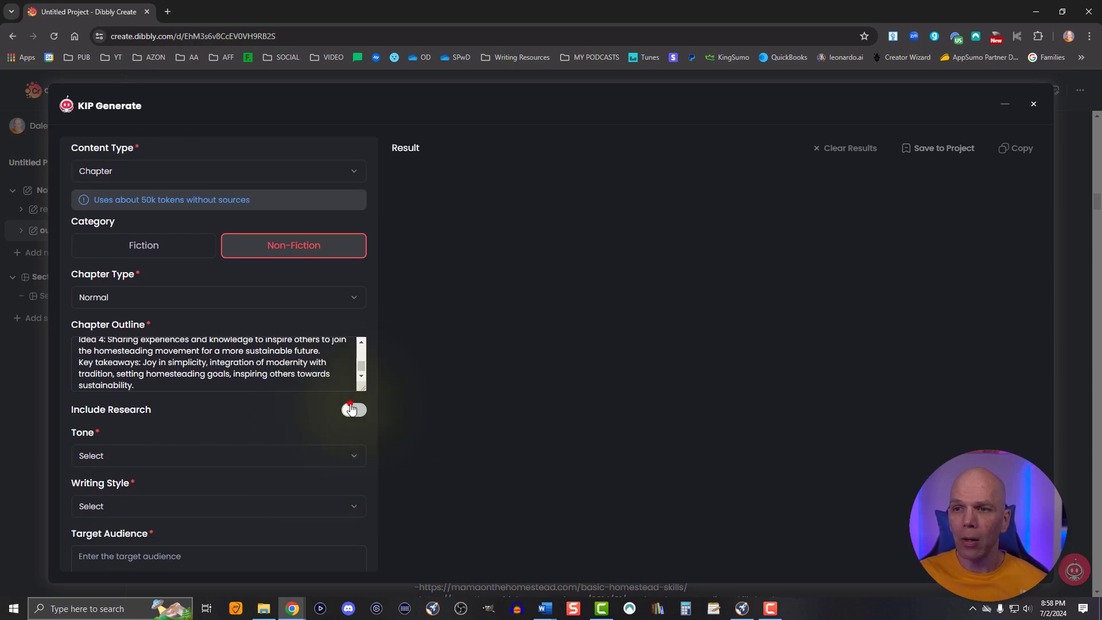
{"action": "scroll", "coordinate": [315, 427], "scroll_direction": "down", "scroll_amount": 3}
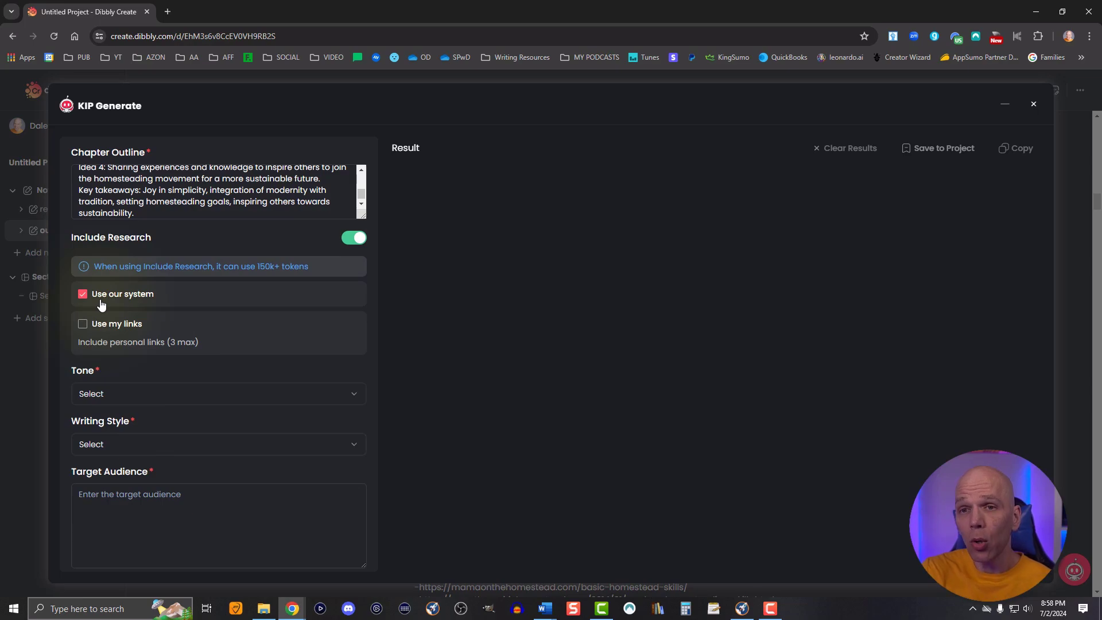
{"action": "left_click", "coordinate": [83, 327]}
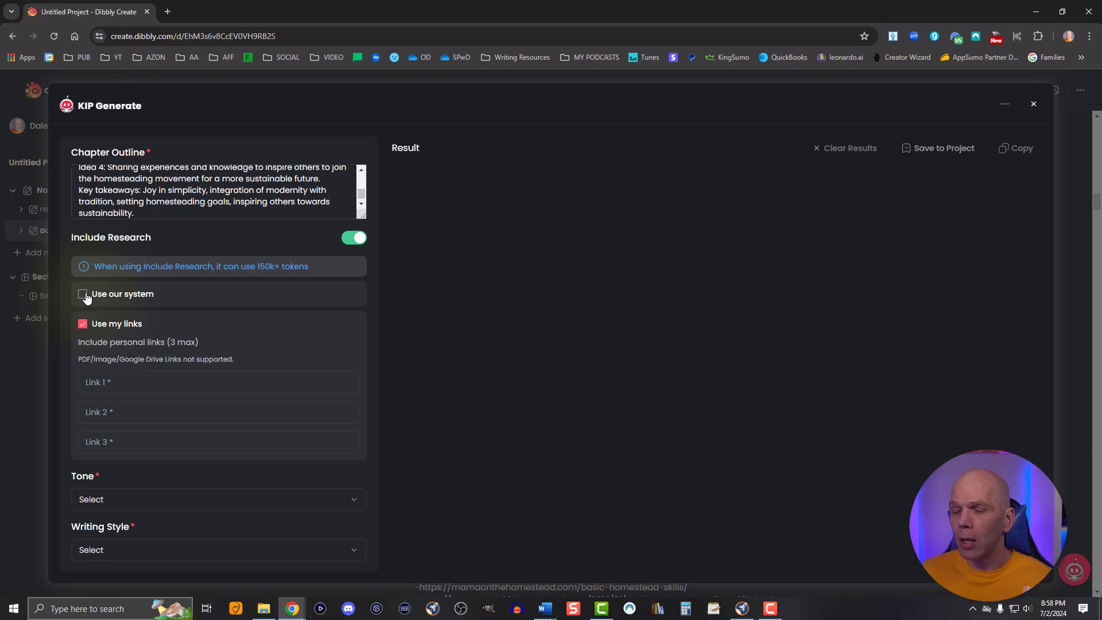
{"action": "left_click", "coordinate": [84, 294]}
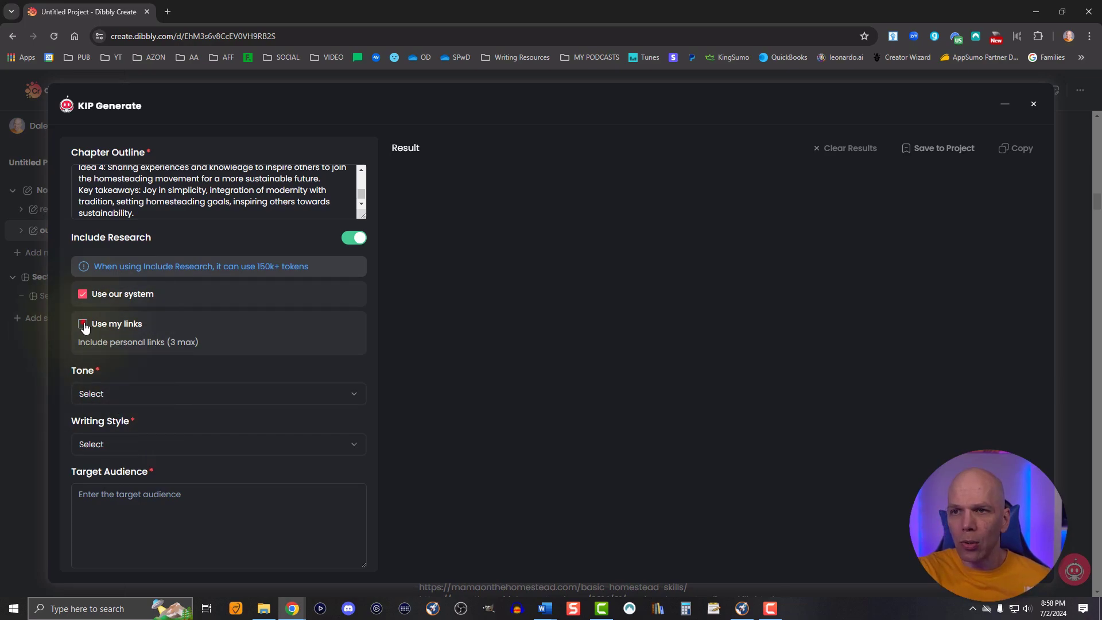
{"action": "left_click", "coordinate": [80, 323]}
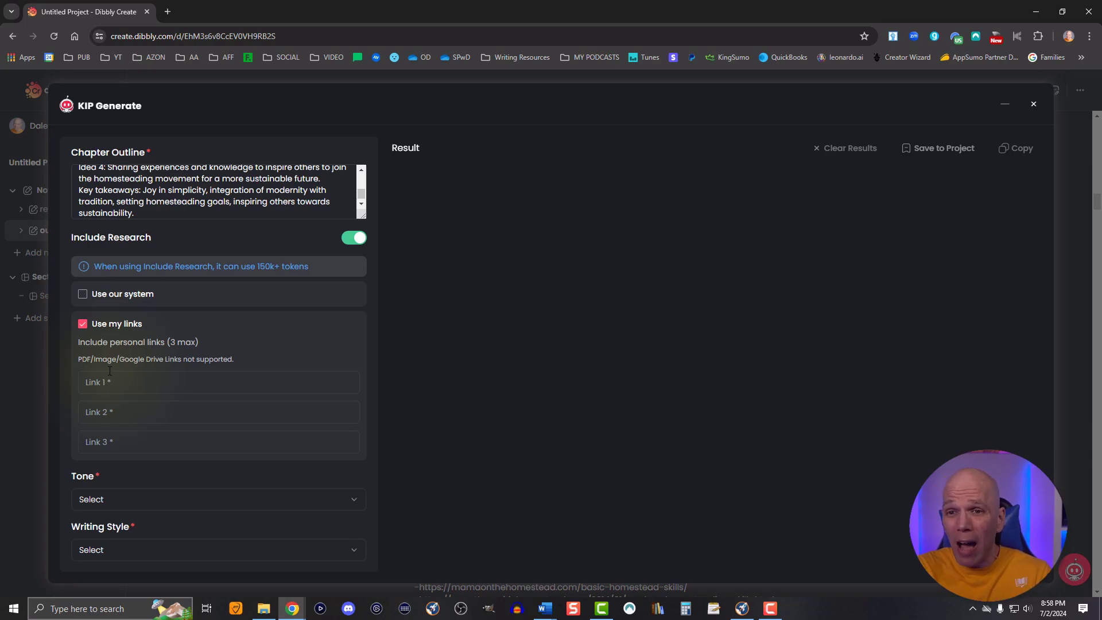
{"action": "left_click", "coordinate": [82, 294]}
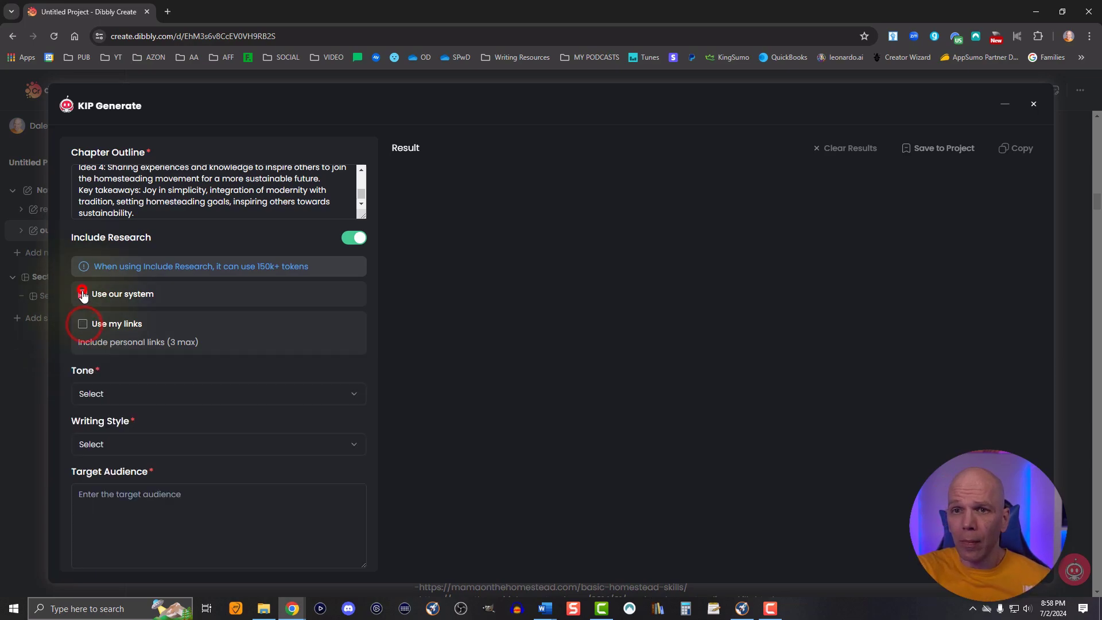
Set the Chapter 1 draft's tone to Conversational and its writing style to Creative Writing
{"action": "left_click", "coordinate": [107, 391]}
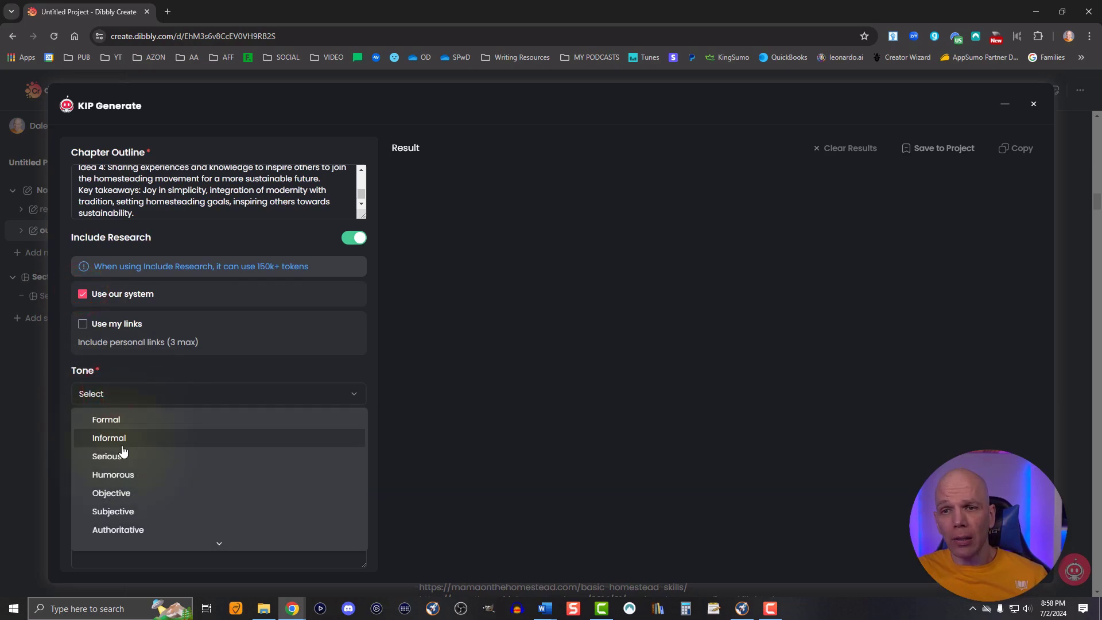
{"action": "scroll", "coordinate": [123, 456], "scroll_direction": "down", "scroll_amount": 4}
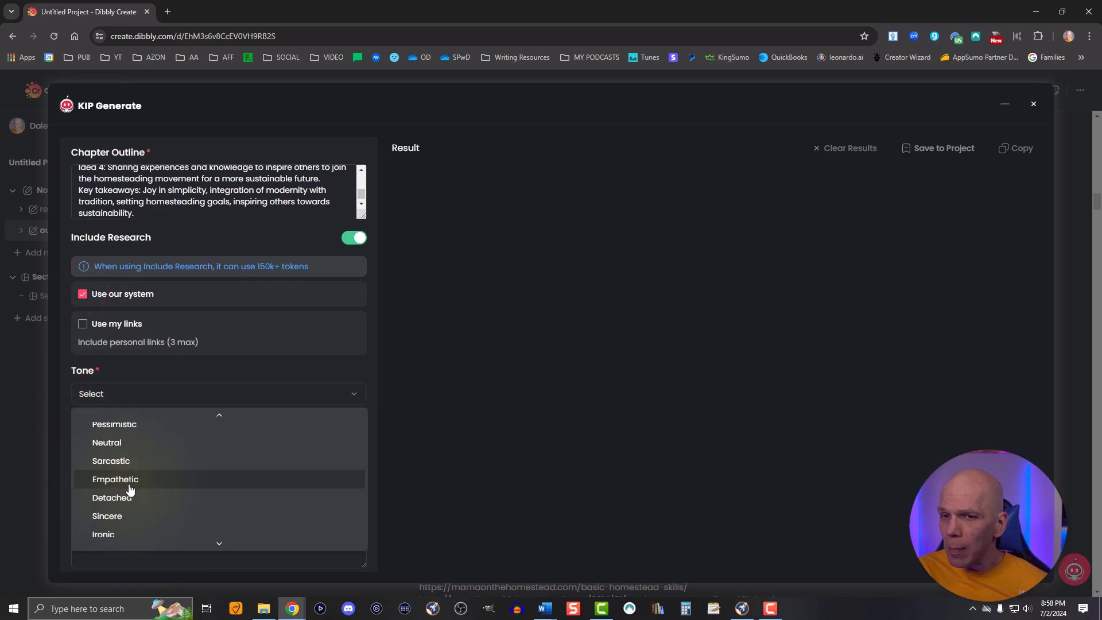
{"action": "scroll", "coordinate": [129, 473], "scroll_direction": "up", "scroll_amount": 3}
{"action": "left_click", "coordinate": [120, 447]}
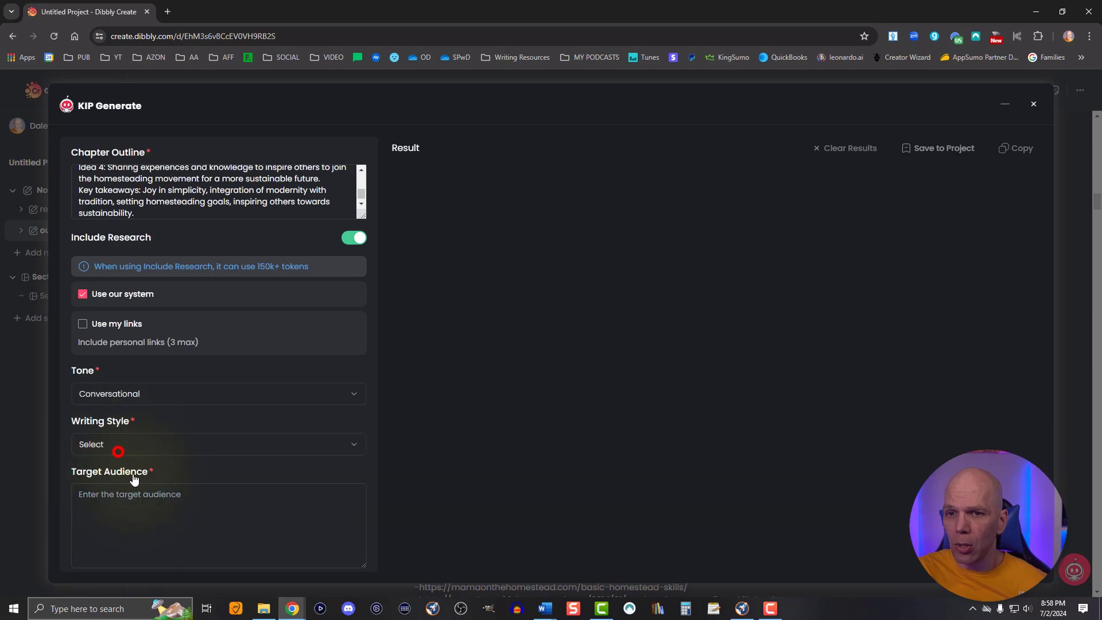
{"action": "left_click", "coordinate": [117, 443]}
{"action": "left_click", "coordinate": [128, 405]}
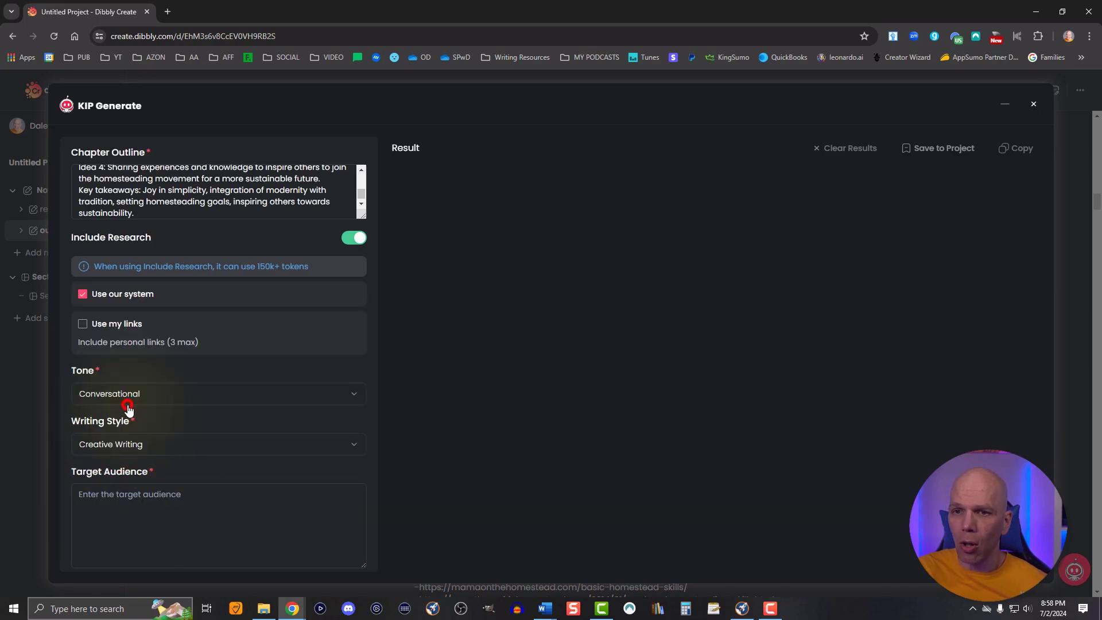
Enter "readers new" as the target audience for the Chapter 1 draft
{"action": "left_click", "coordinate": [138, 507]}
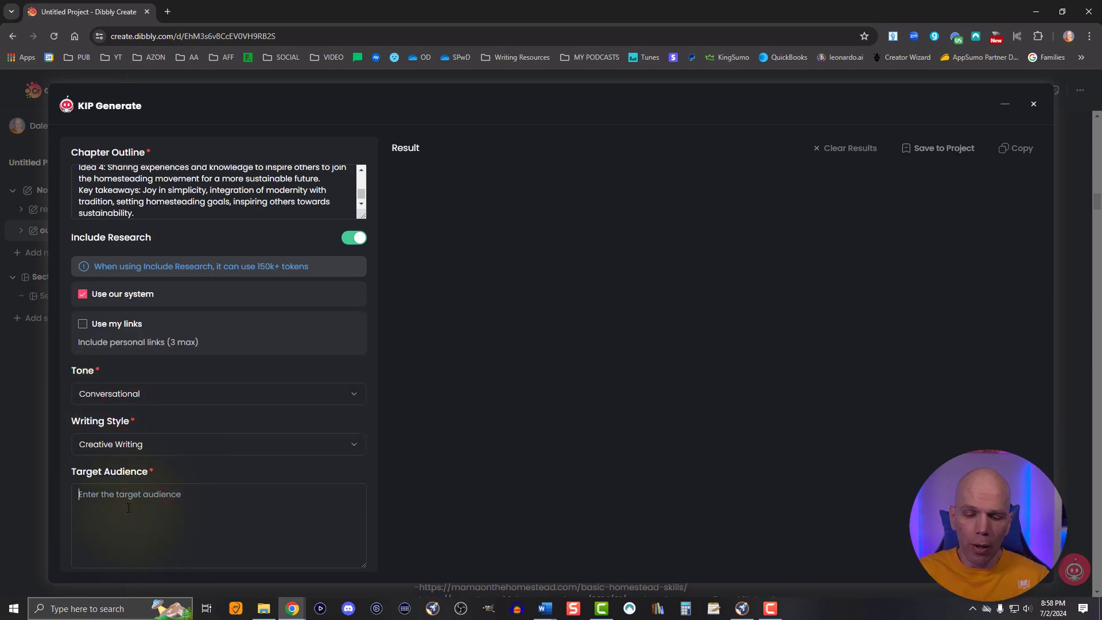
{"action": "type", "text": "readers "}
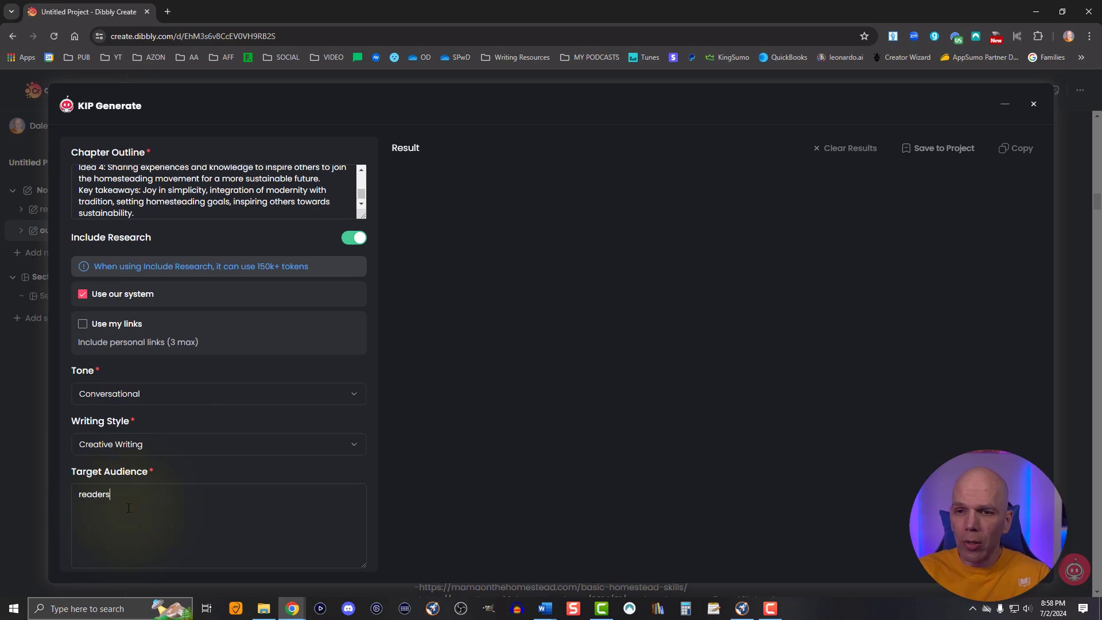
{"action": "type", "text": "new"}
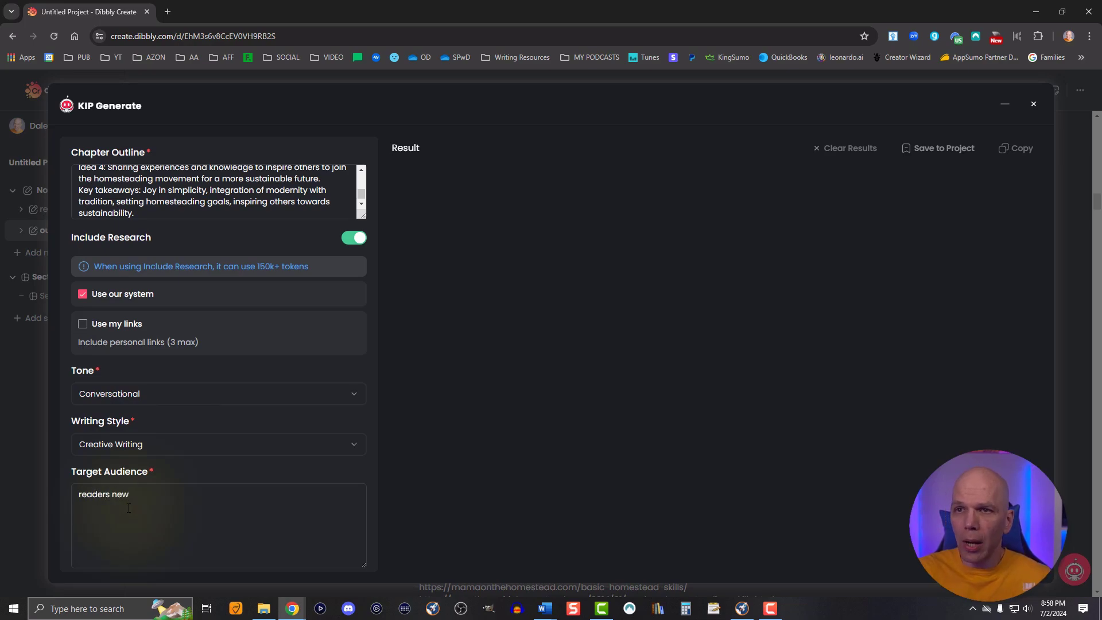
Leave the form, open the June 24, 2024 23:31:47 "Chapter 1: Introduction to Homeste..." record in the Content Writer history, and skim its text
{"action": "scroll", "coordinate": [213, 198], "scroll_direction": "up", "scroll_amount": 5}
{"action": "left_click", "coordinate": [78, 165]}
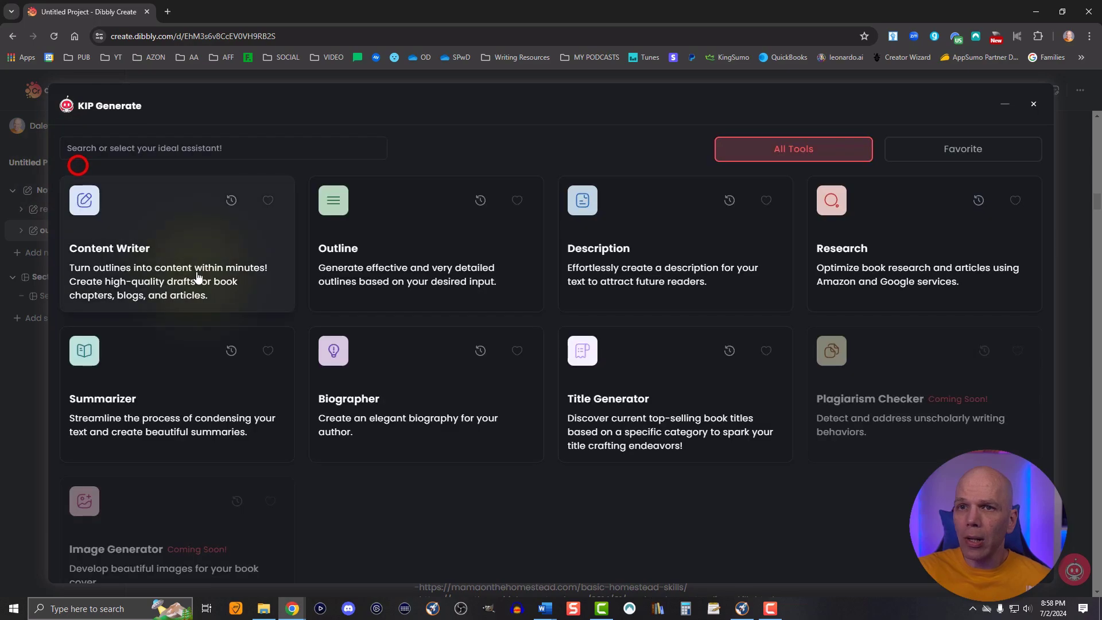
{"action": "left_click", "coordinate": [230, 201]}
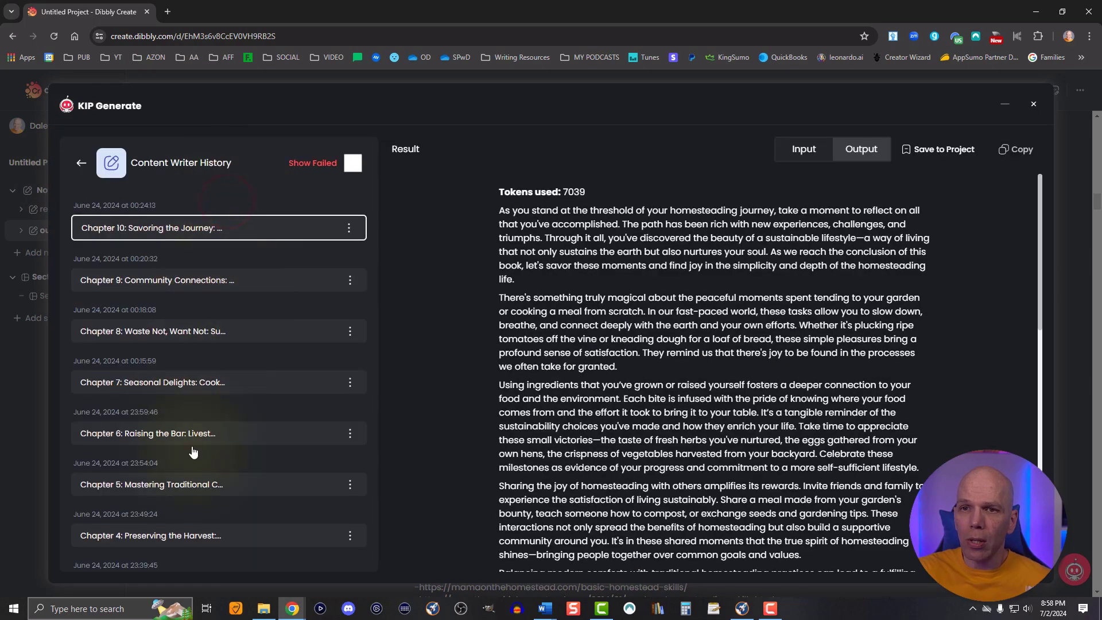
{"action": "scroll", "coordinate": [180, 504], "scroll_direction": "down", "scroll_amount": 5}
{"action": "left_click", "coordinate": [162, 402]}
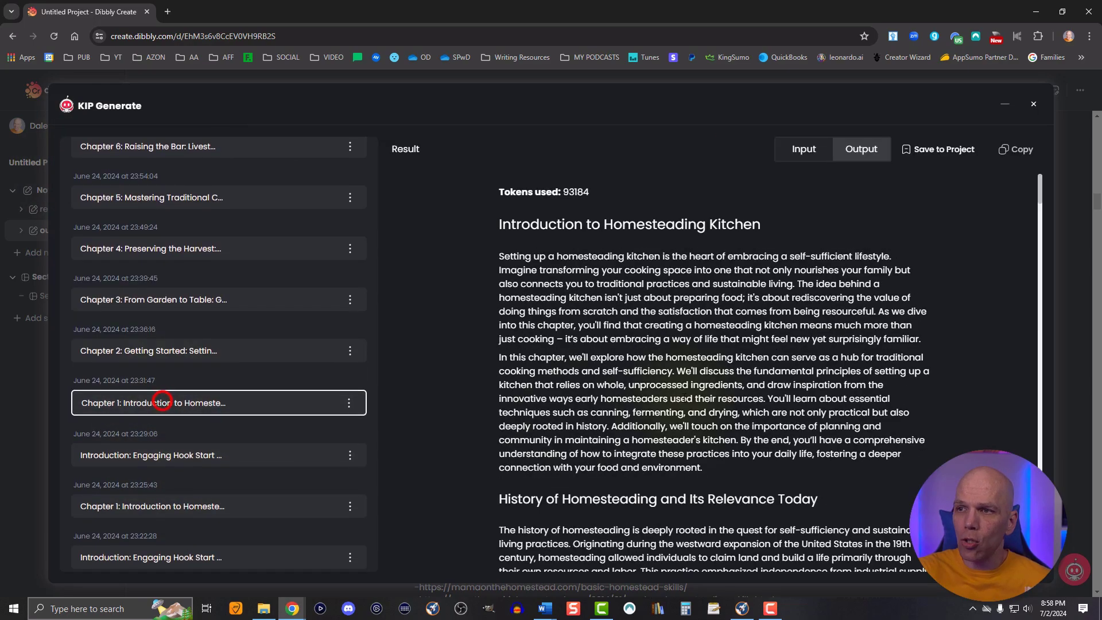
{"action": "scroll", "coordinate": [623, 354], "scroll_direction": "down", "scroll_amount": 5}
{"action": "scroll", "coordinate": [622, 354], "scroll_direction": "up", "scroll_amount": 5}
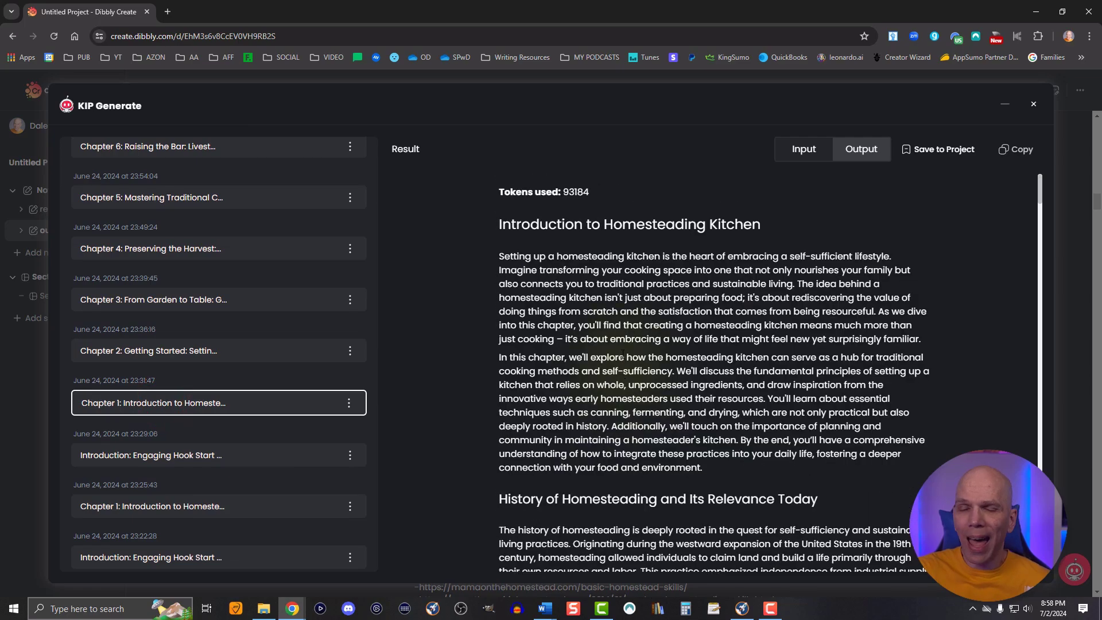
Save the generated Chapter 1 output to the project as a new section named "chapter 1"
{"action": "left_click", "coordinate": [936, 151]}
{"action": "left_click", "coordinate": [492, 347]}
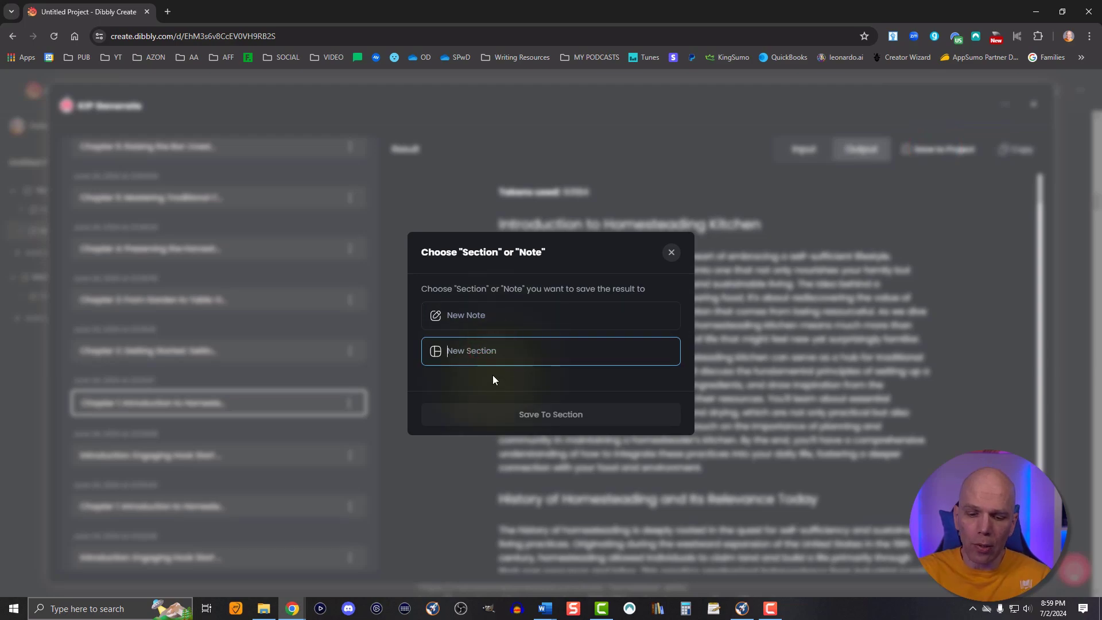
{"action": "type", "text": "chat"}
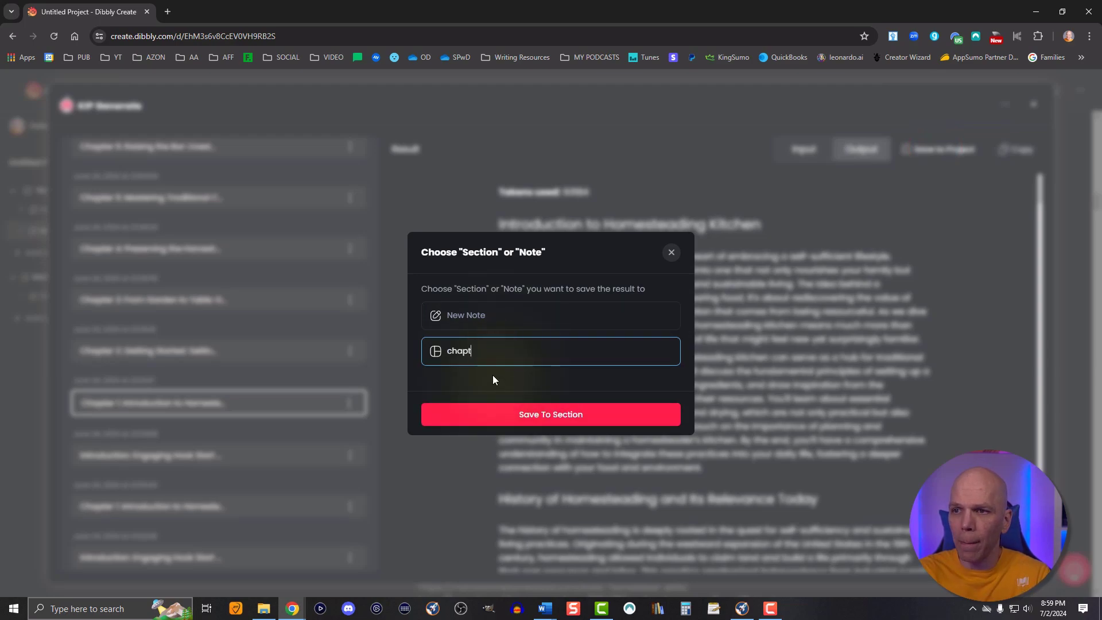
{"action": "type", "text": "ter 1"}
{"action": "left_click", "coordinate": [522, 415]}
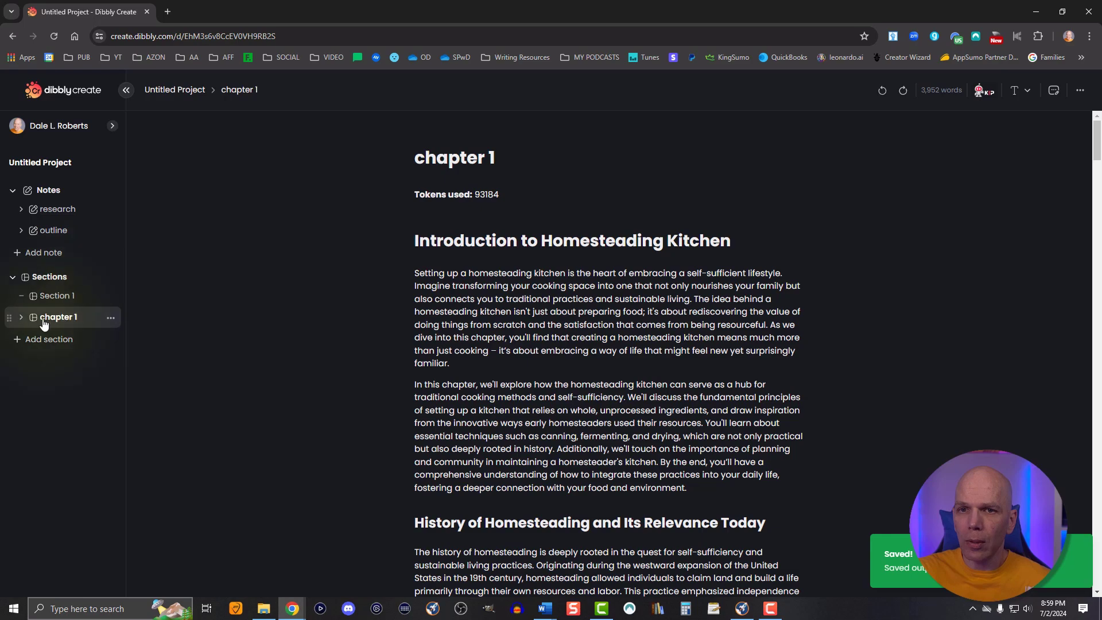
Move the chapter 1 section above Section 1 and delete the empty Section 1
{"action": "left_click_drag", "start_coordinate": [9, 317], "coordinate": [10, 297]}
{"action": "left_click", "coordinate": [111, 312]}
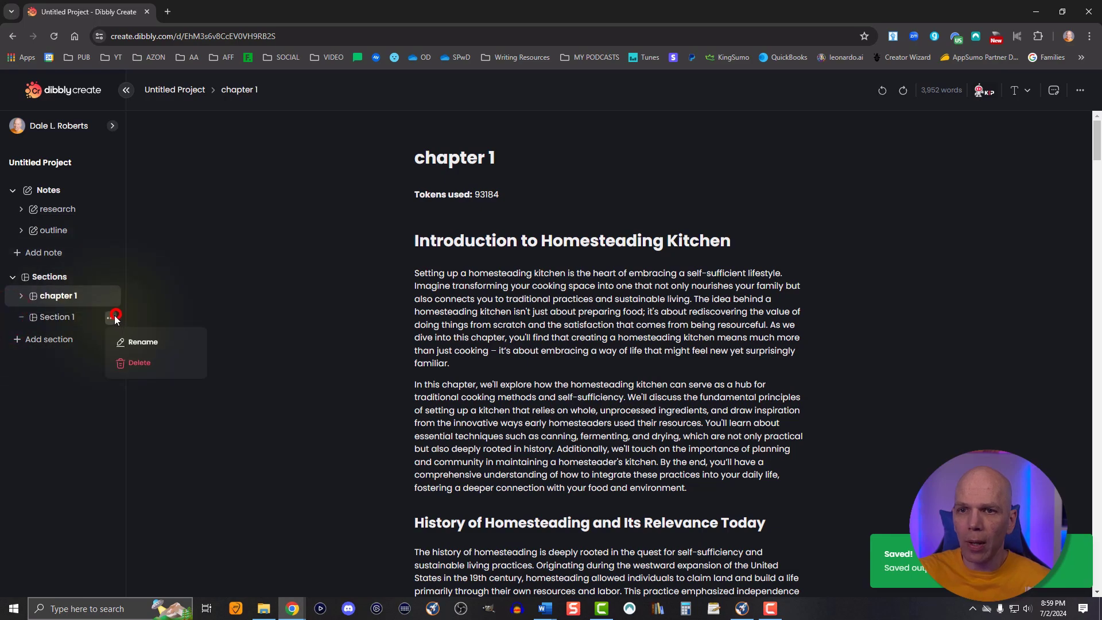
{"action": "left_click", "coordinate": [119, 363]}
{"action": "left_click", "coordinate": [604, 394]}
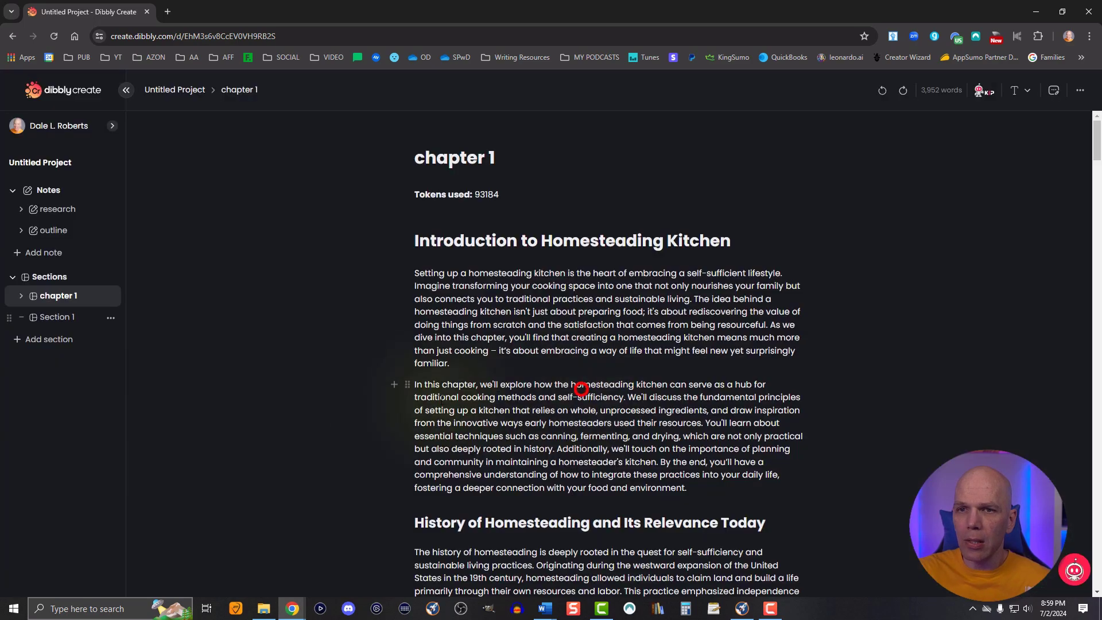
Rename the untitled project as "Homesteading Kitchen test" and highlight the tokens-used number in chapter 1
{"action": "left_click", "coordinate": [112, 163]}
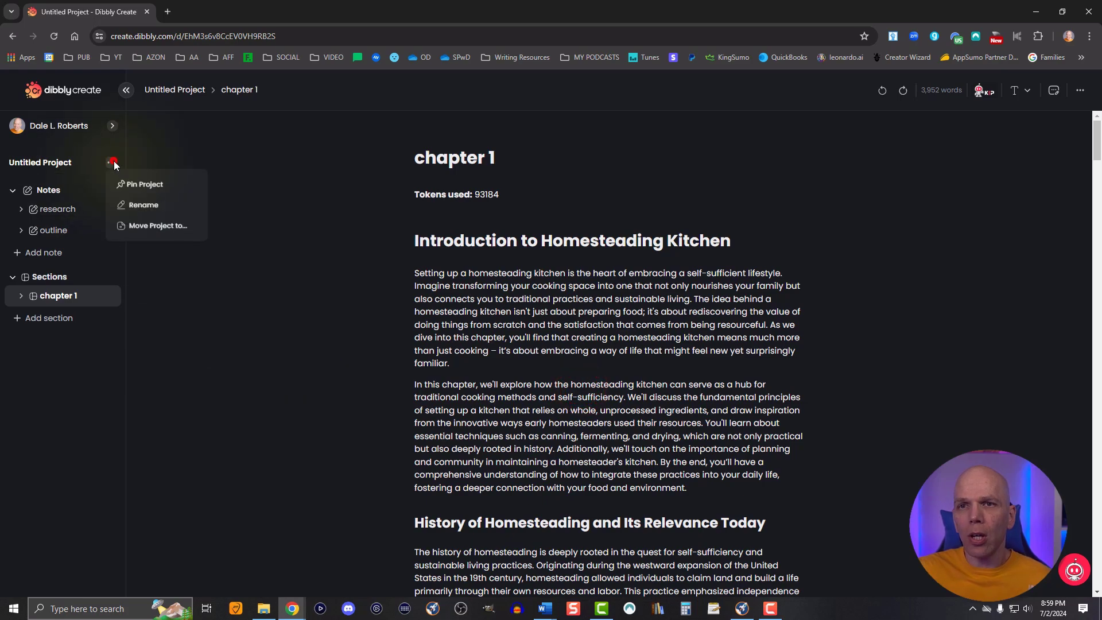
{"action": "left_click", "coordinate": [132, 207]}
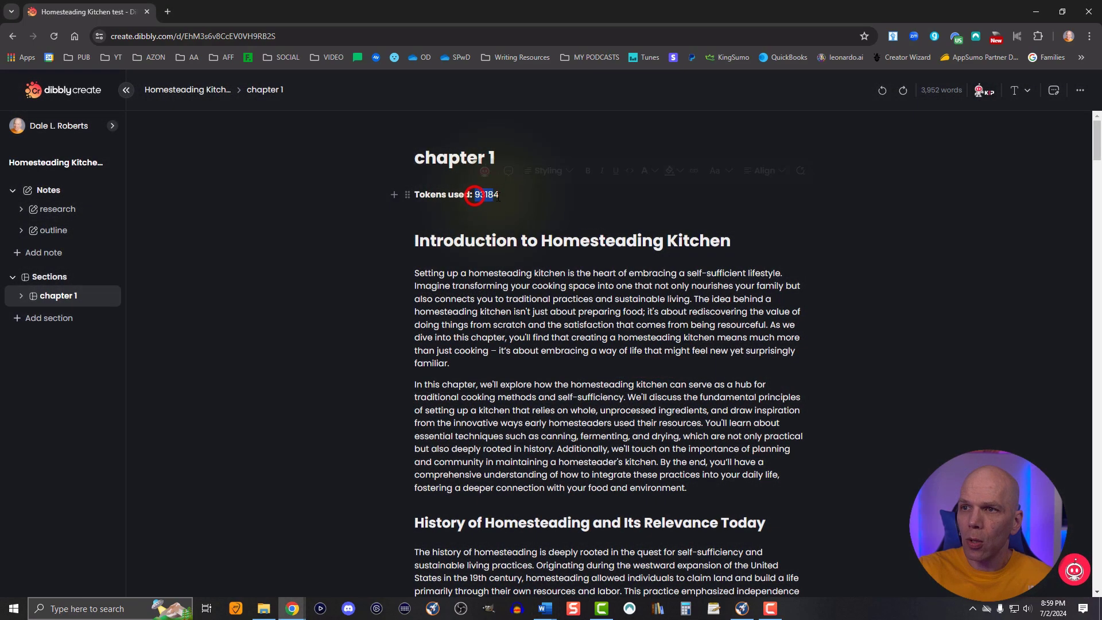
{"action": "double_click", "coordinate": [487, 194]}
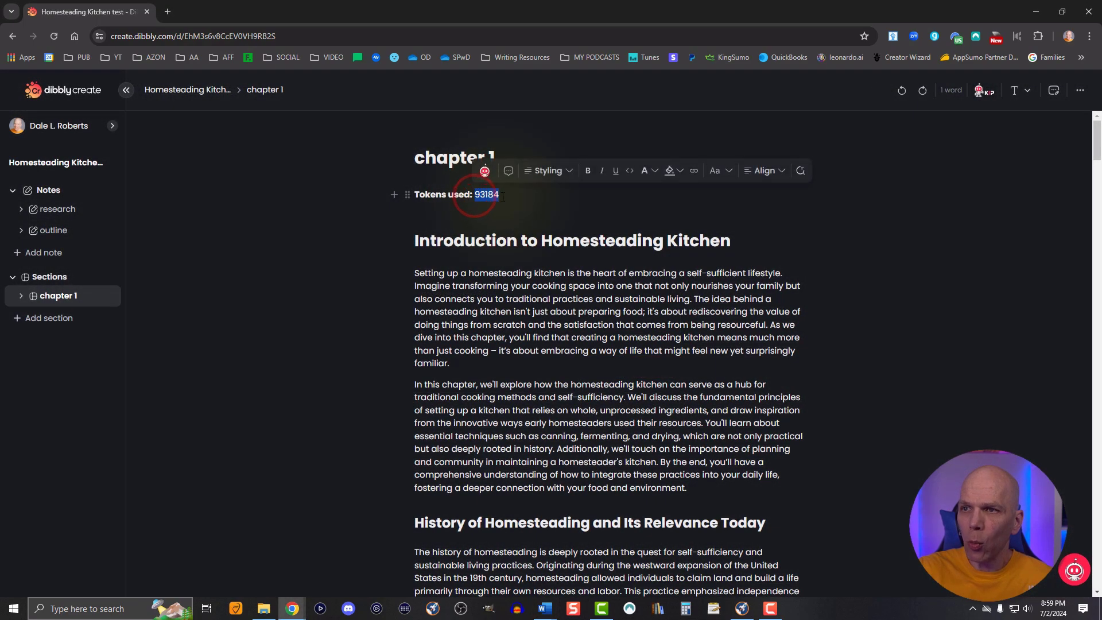
{"action": "left_click", "coordinate": [724, 294]}
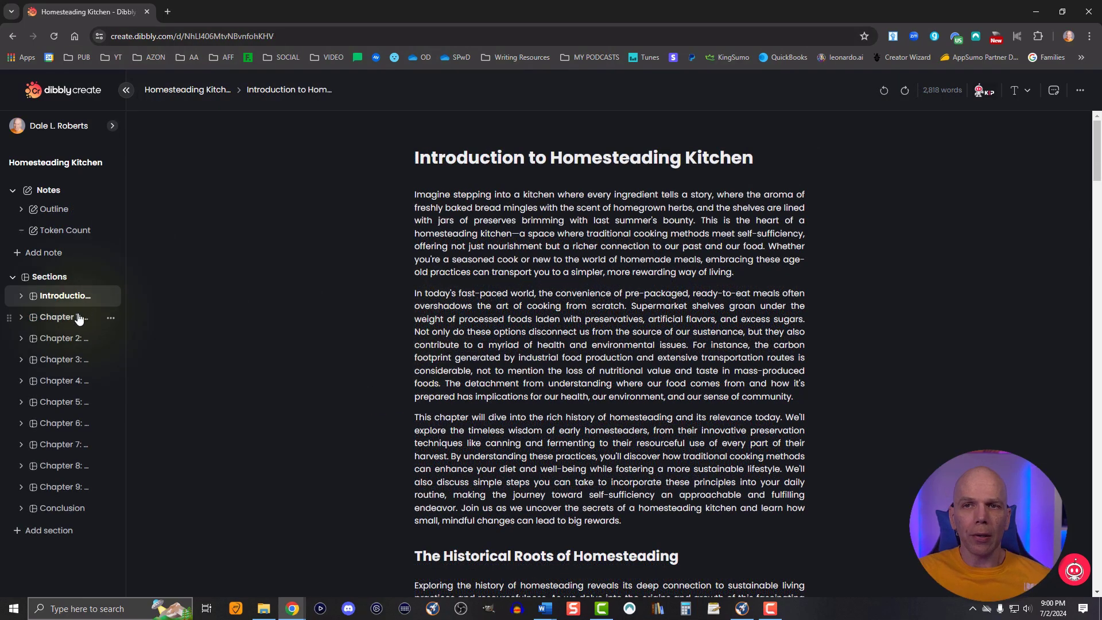
Look through the Homesteading Kitchen project's chapters, Conclusion and Introduction, and read its Outline and Token Count notes
{"action": "left_click", "coordinate": [67, 319]}
{"action": "left_click", "coordinate": [64, 338]}
{"action": "left_click", "coordinate": [61, 359]}
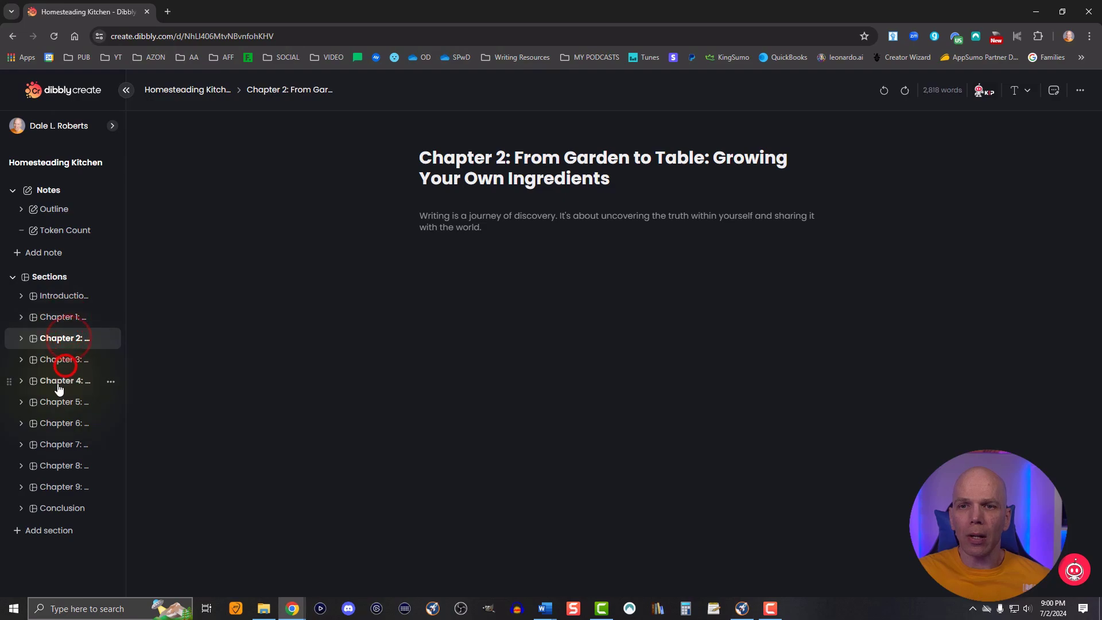
{"action": "left_click", "coordinate": [58, 381]}
{"action": "left_click", "coordinate": [56, 403]}
{"action": "left_click", "coordinate": [57, 424]}
{"action": "left_click", "coordinate": [60, 447]}
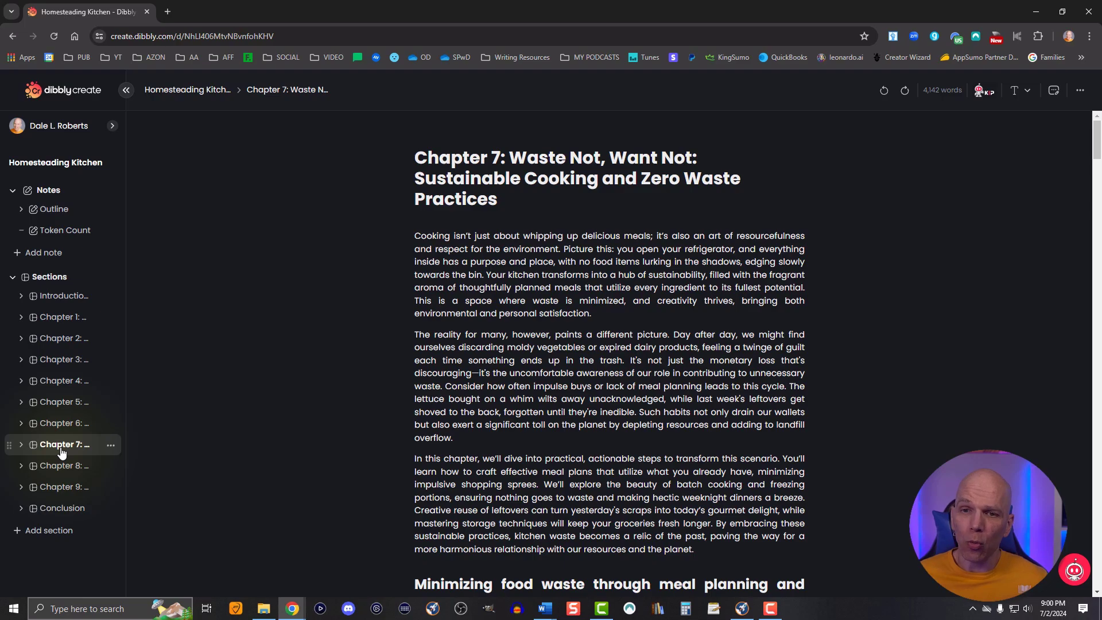
{"action": "left_click", "coordinate": [70, 487]}
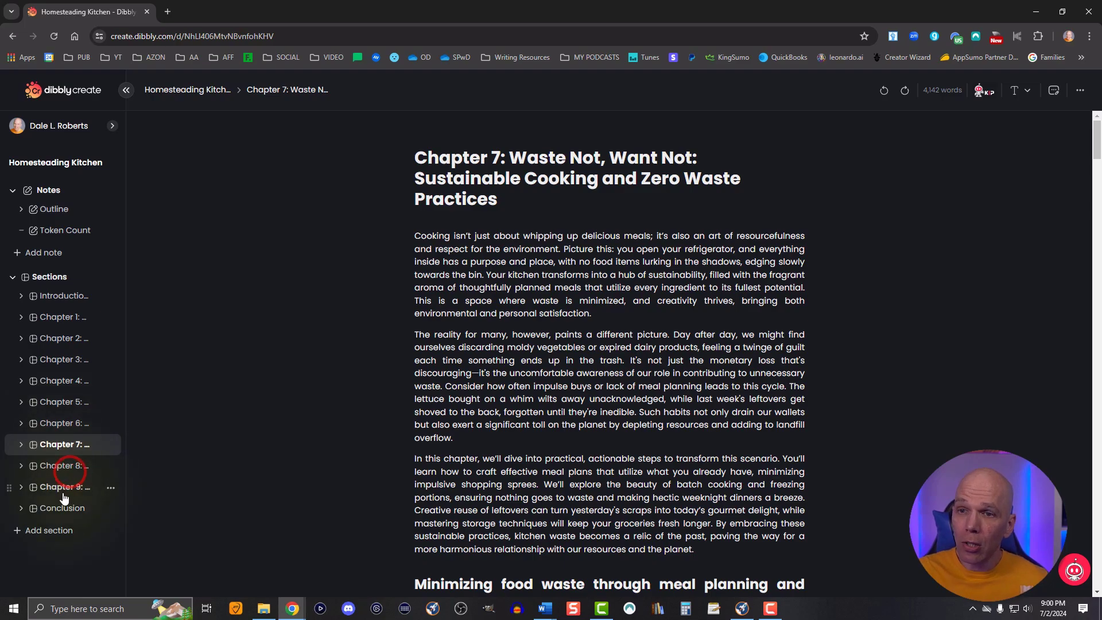
{"action": "left_click", "coordinate": [61, 509]}
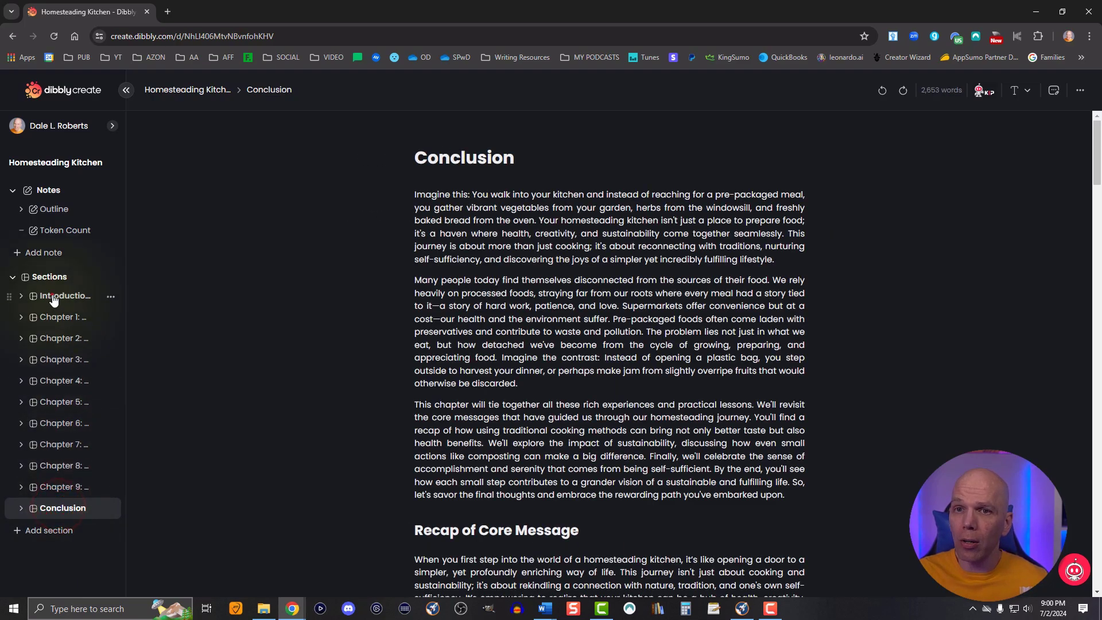
{"action": "left_click", "coordinate": [57, 296]}
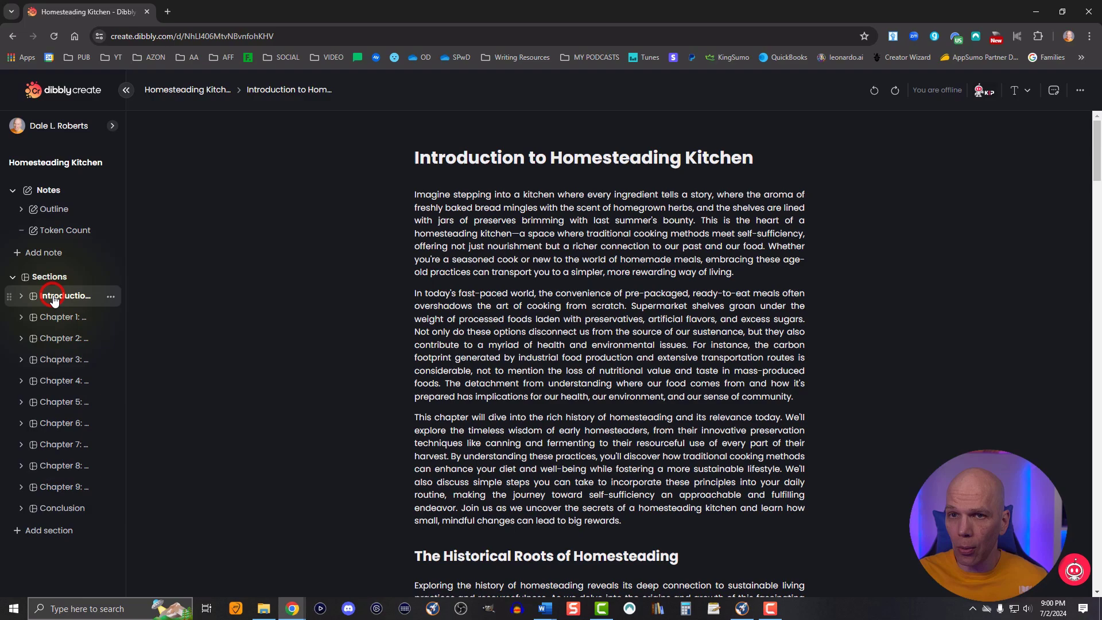
{"action": "left_click", "coordinate": [54, 210]}
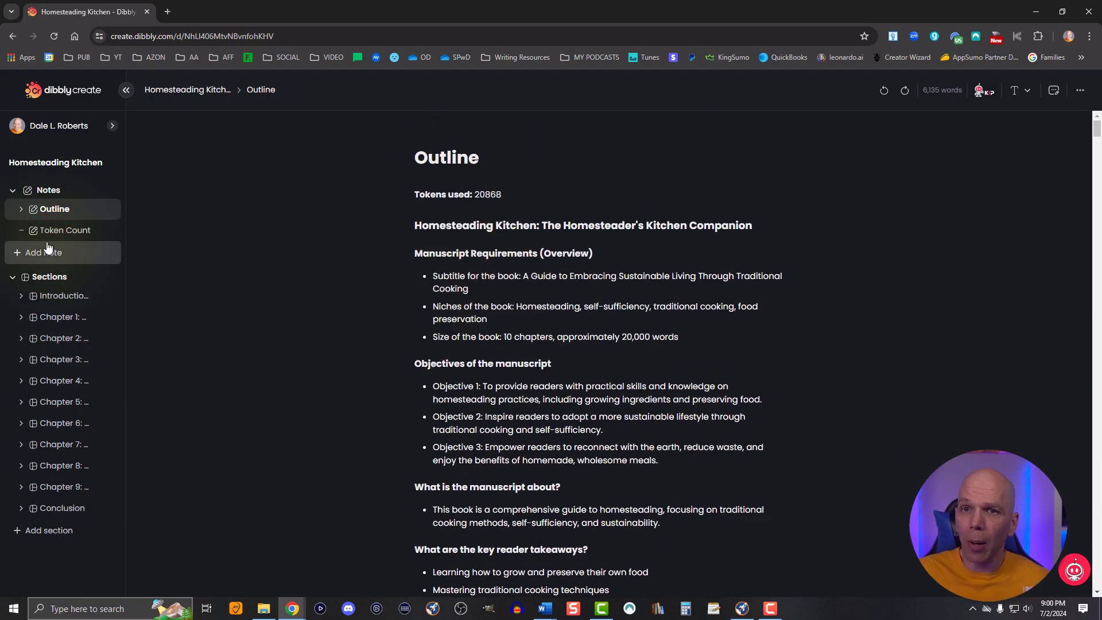
{"action": "left_click", "coordinate": [58, 230]}
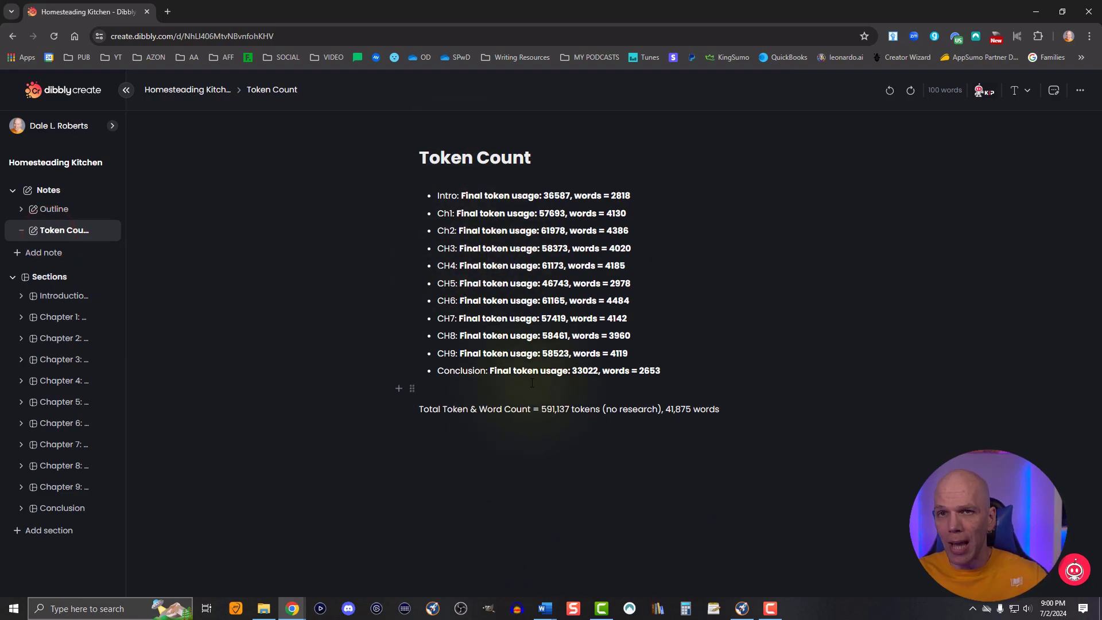
Leave the project and review the KIP Token Usage page, including the usage breakdown per tool
{"action": "left_click", "coordinate": [80, 95]}
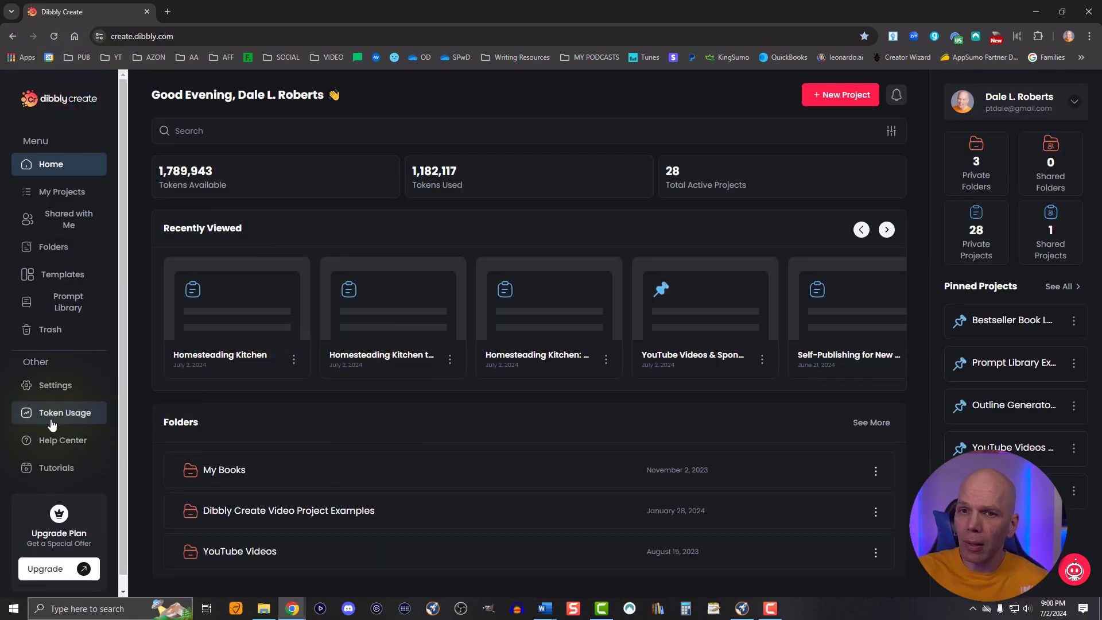
{"action": "left_click", "coordinate": [48, 420]}
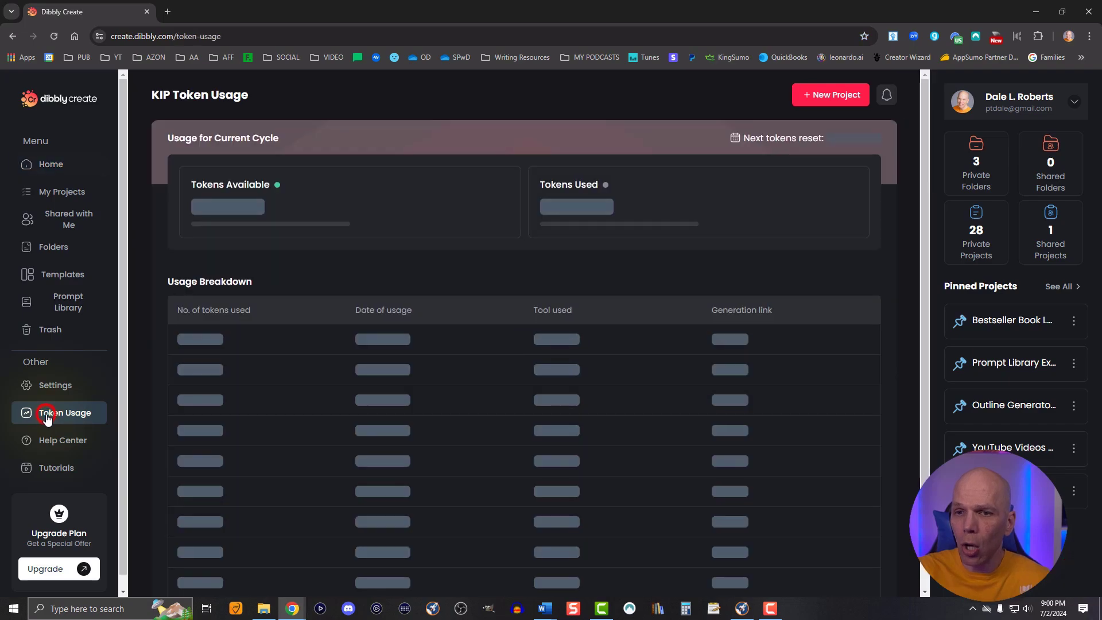
{"action": "scroll", "coordinate": [355, 404], "scroll_direction": "down", "scroll_amount": 2}
{"action": "scroll", "coordinate": [355, 405], "scroll_direction": "up", "scroll_amount": 2}
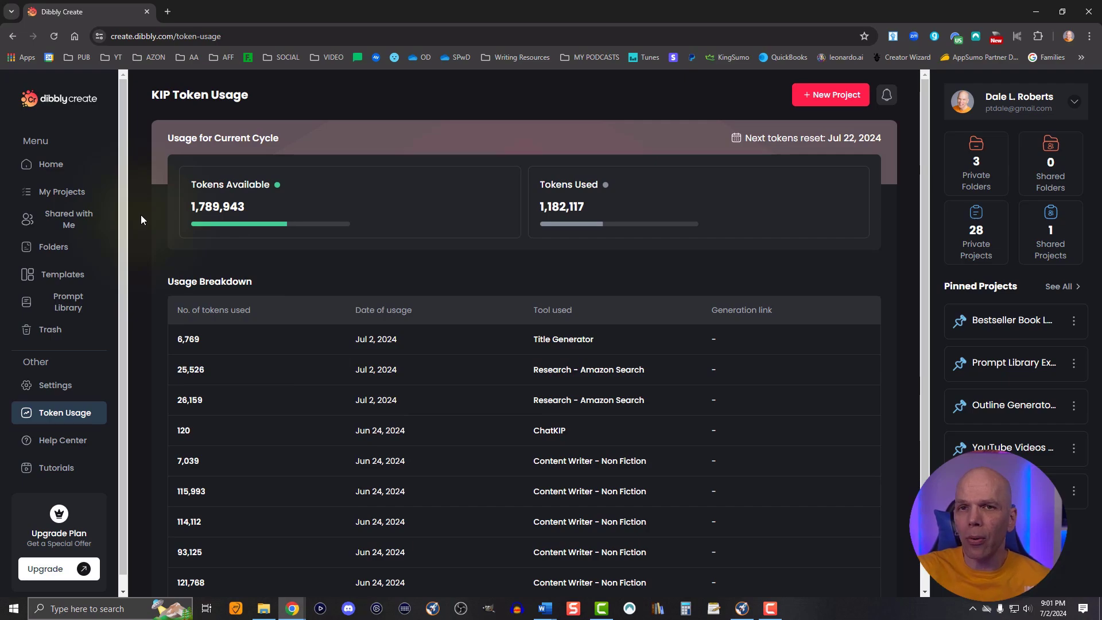
Reopen the Homesteading Kitchen project from the home page and view its Introduction and Chapters 1 to 3
{"action": "left_click", "coordinate": [49, 175]}
{"action": "left_click", "coordinate": [280, 308]}
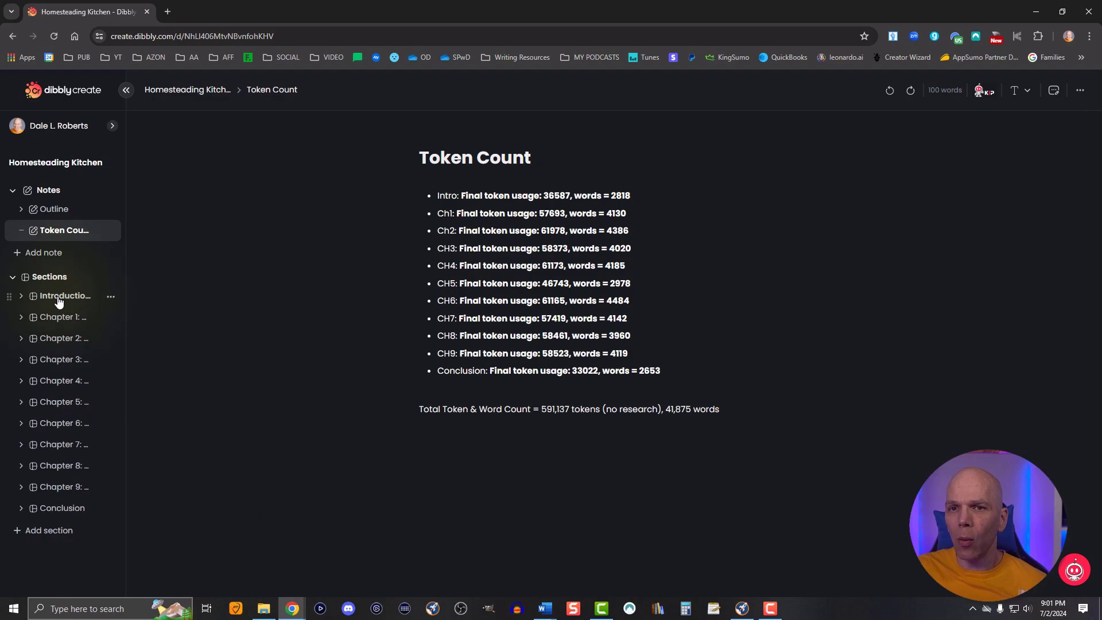
{"action": "left_click", "coordinate": [59, 301]}
{"action": "left_click", "coordinate": [65, 319]}
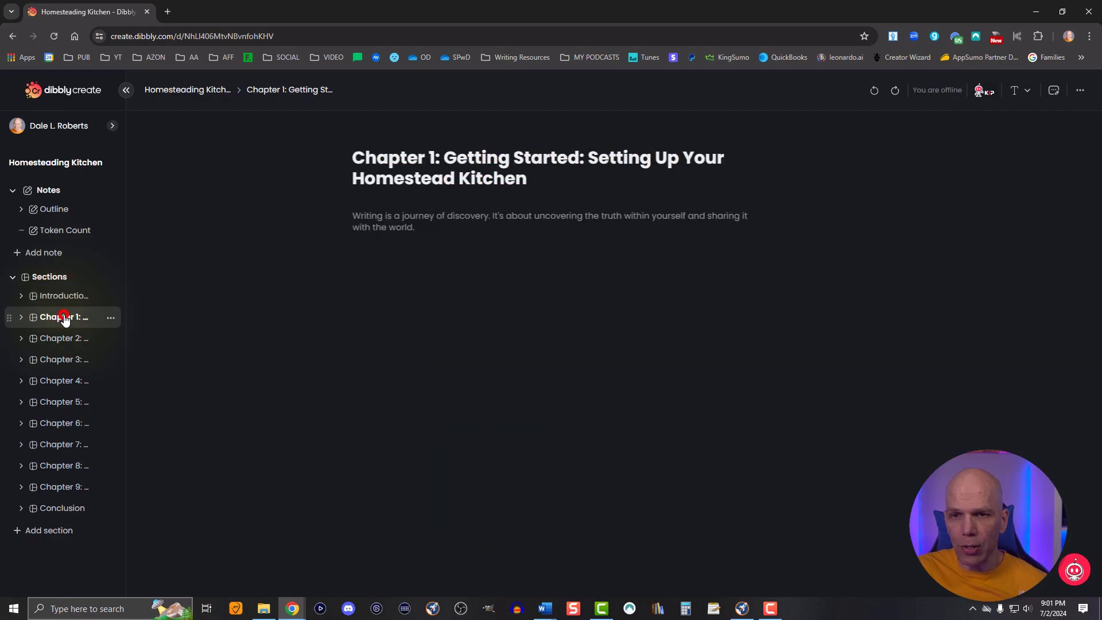
{"action": "left_click", "coordinate": [66, 342]}
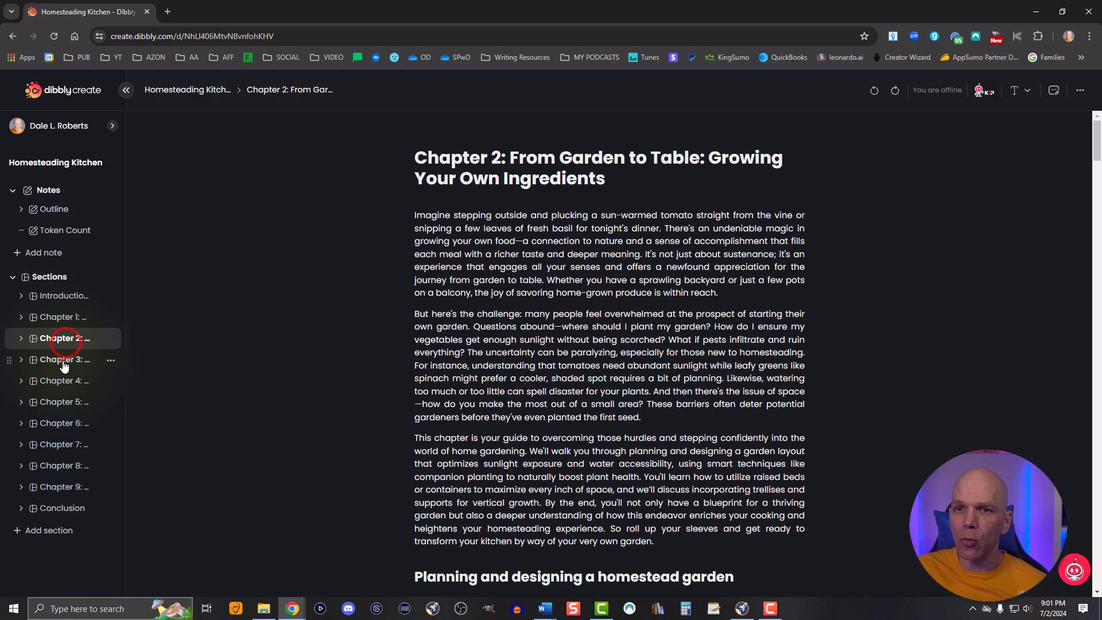
{"action": "left_click", "coordinate": [62, 362]}
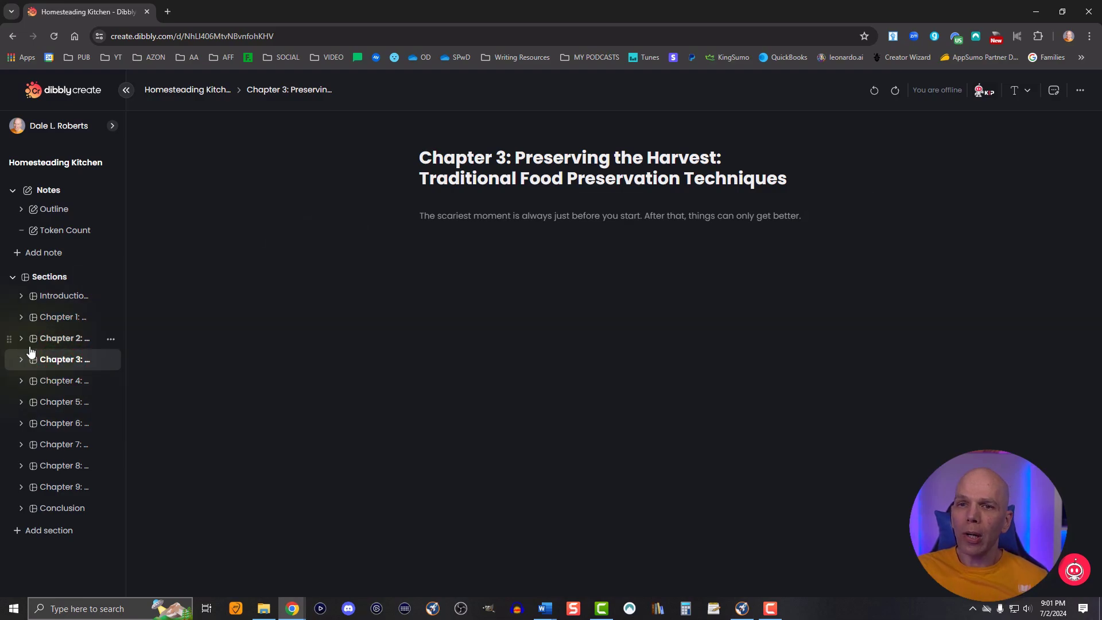
{"action": "left_click", "coordinate": [61, 345]}
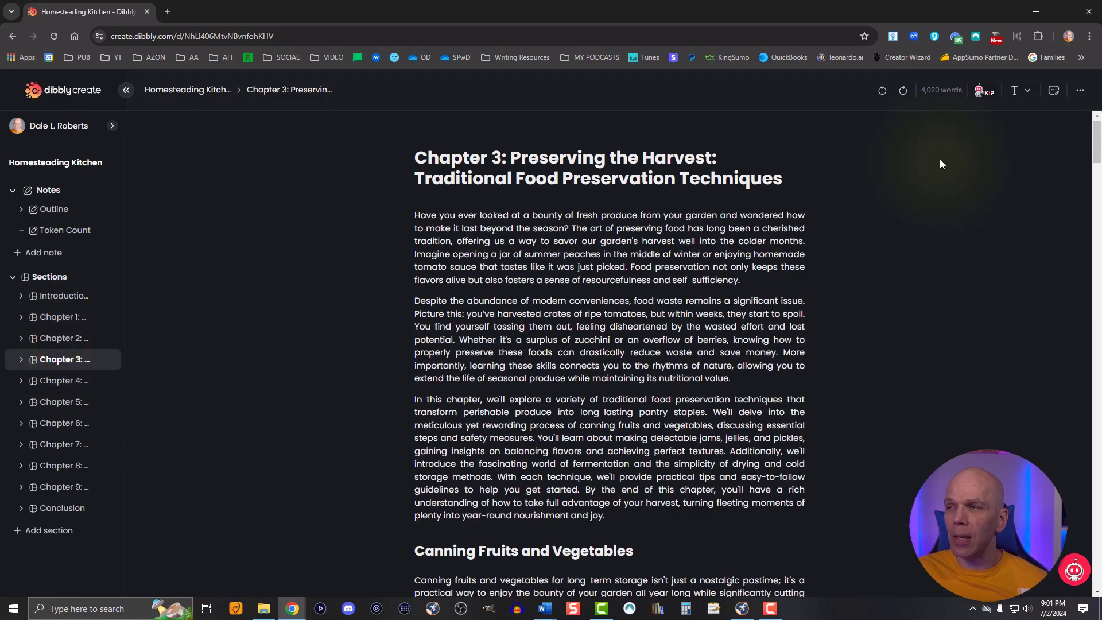
Open Export v2 for the project, show its advanced settings, and switch the export file format to the one using a 5" x 8" page size
{"action": "left_click", "coordinate": [1079, 92]}
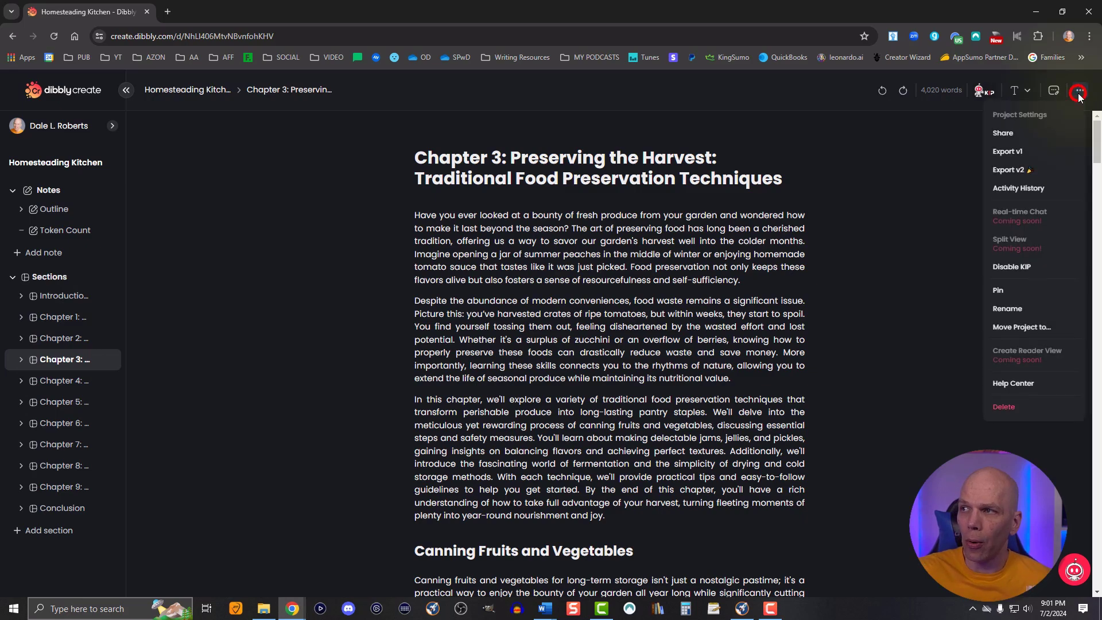
{"action": "left_click", "coordinate": [1007, 170]}
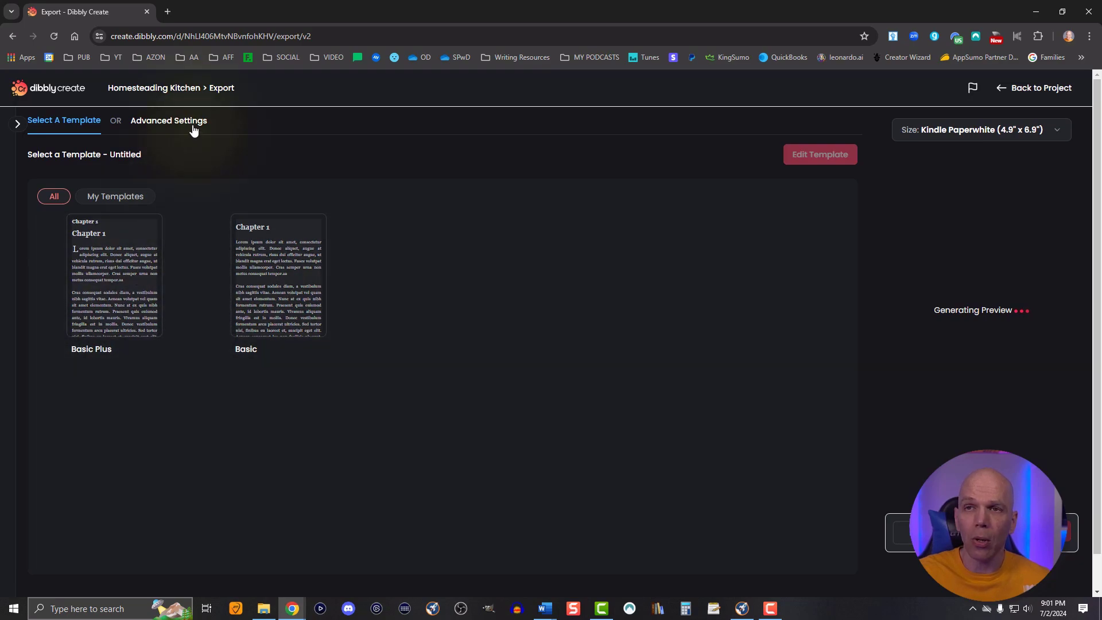
{"action": "left_click", "coordinate": [193, 125]}
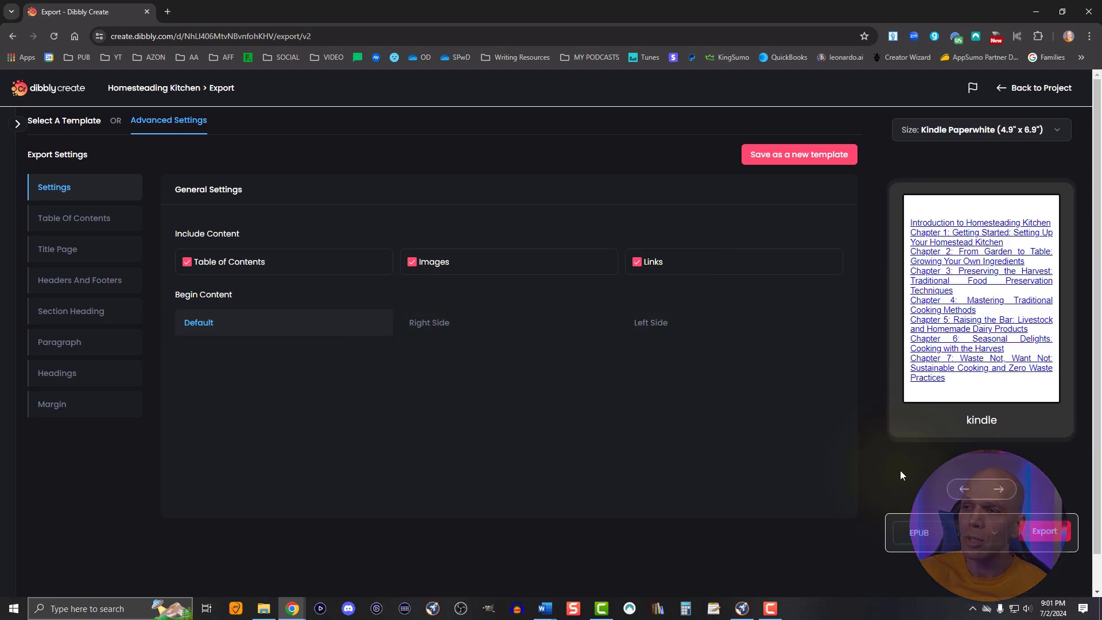
{"action": "left_click", "coordinate": [918, 536]}
{"action": "left_click", "coordinate": [921, 572]}
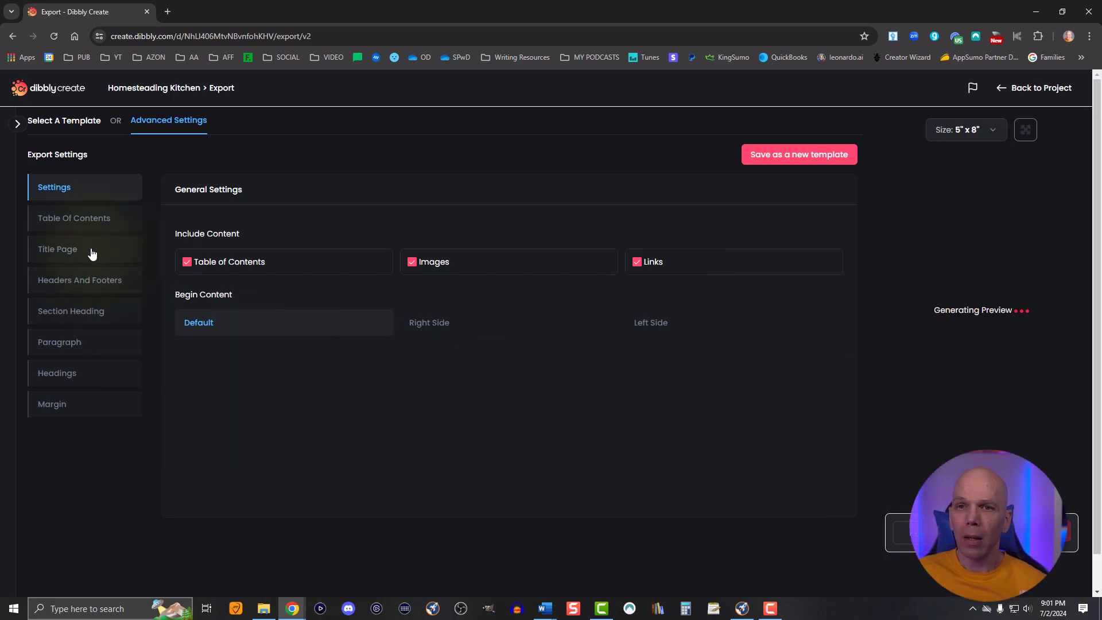
Open the Table of Contents export settings and review the font, style and size options for its title
{"action": "left_click", "coordinate": [72, 219]}
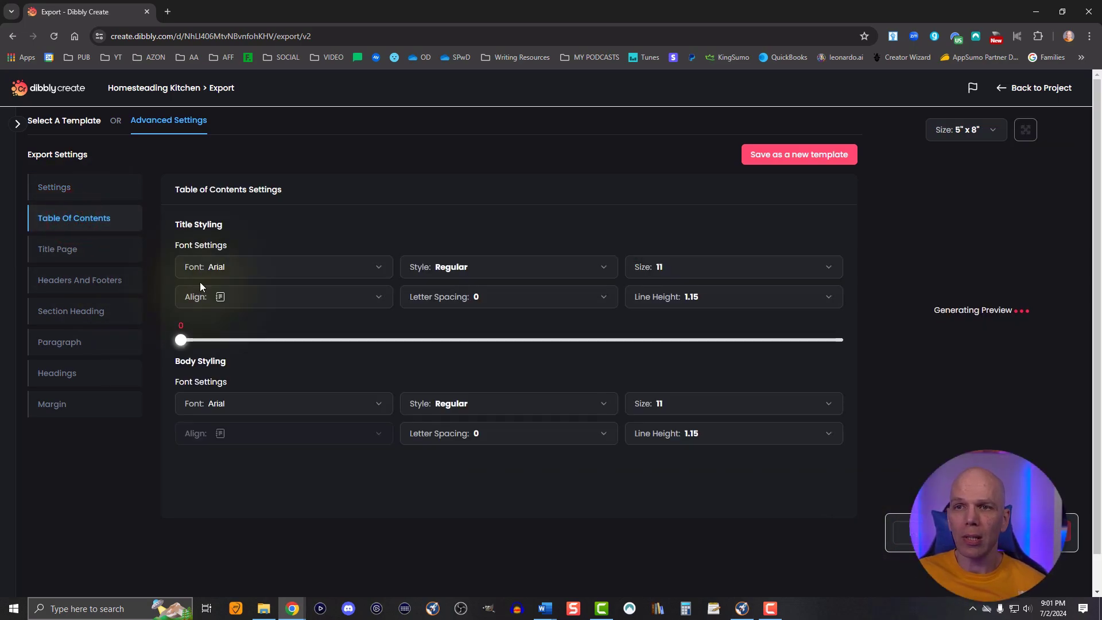
{"action": "left_click", "coordinate": [230, 270]}
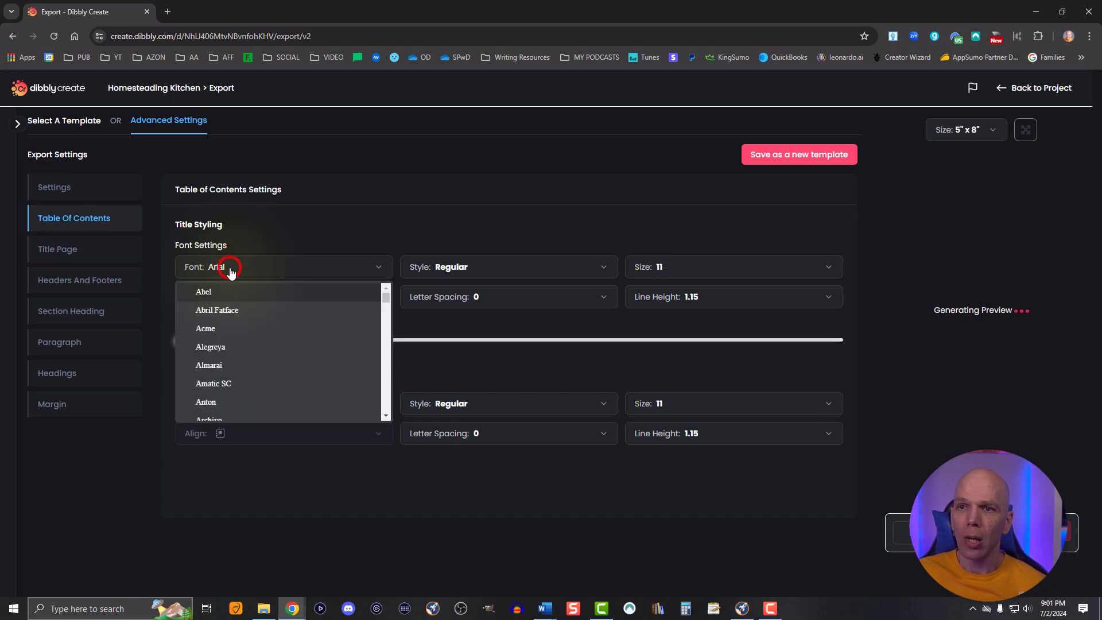
{"action": "left_click", "coordinate": [433, 219]}
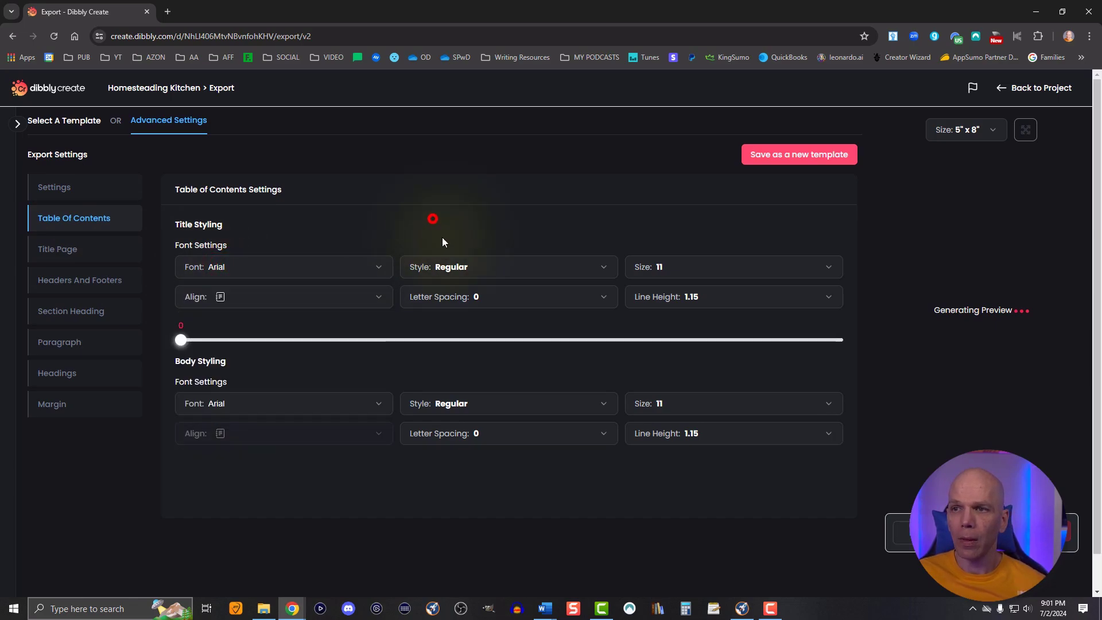
{"action": "left_click", "coordinate": [443, 268]}
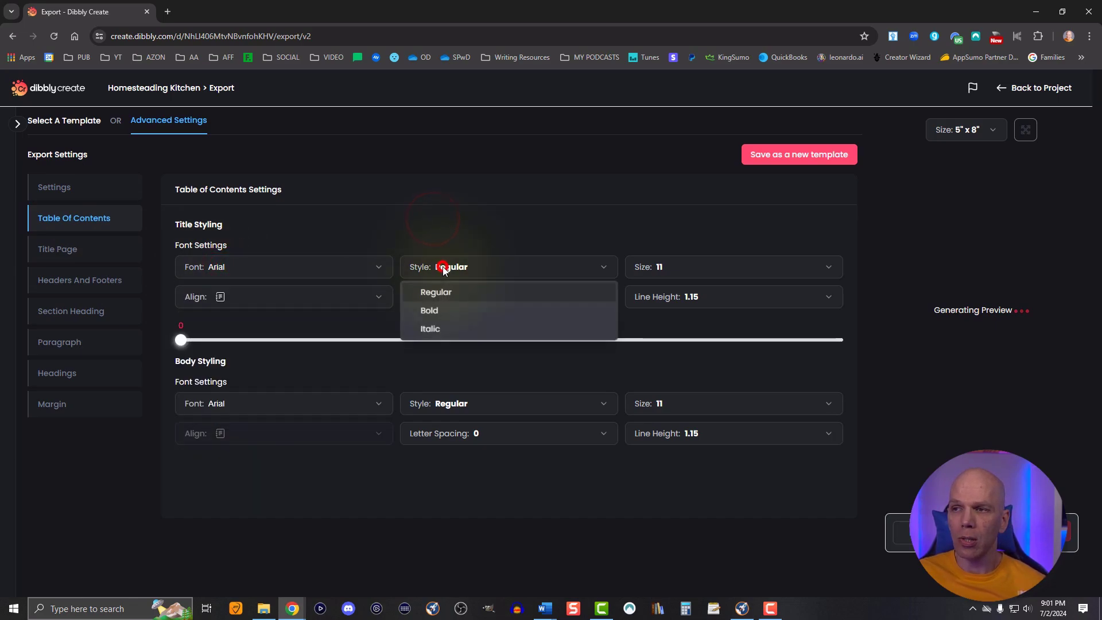
{"action": "left_click", "coordinate": [669, 267]}
{"action": "left_click", "coordinate": [781, 270]}
{"action": "left_click", "coordinate": [775, 267]}
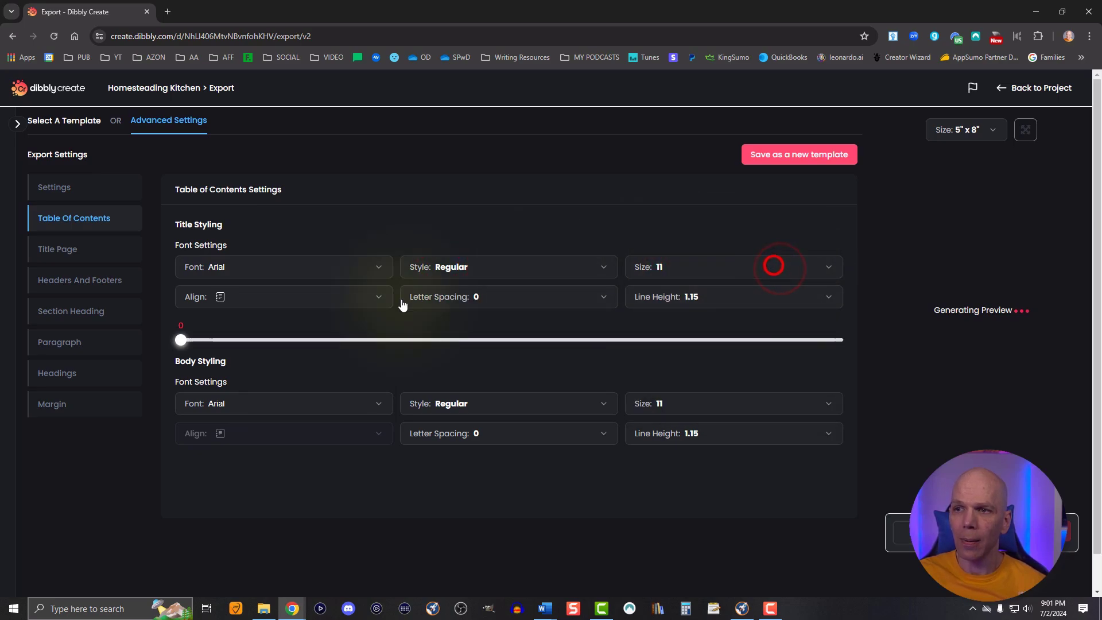
Review the alignment, letter spacing and line height choices for the table of contents title, plus the font list for its body
{"action": "left_click", "coordinate": [202, 298]}
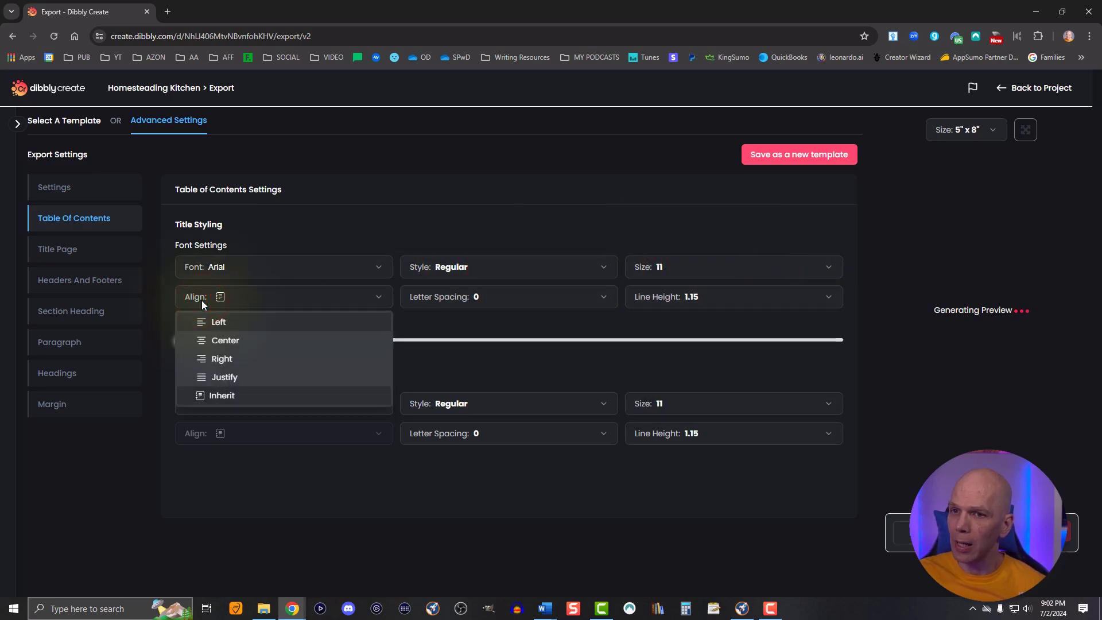
{"action": "left_click", "coordinate": [486, 289]}
{"action": "left_click", "coordinate": [486, 290]}
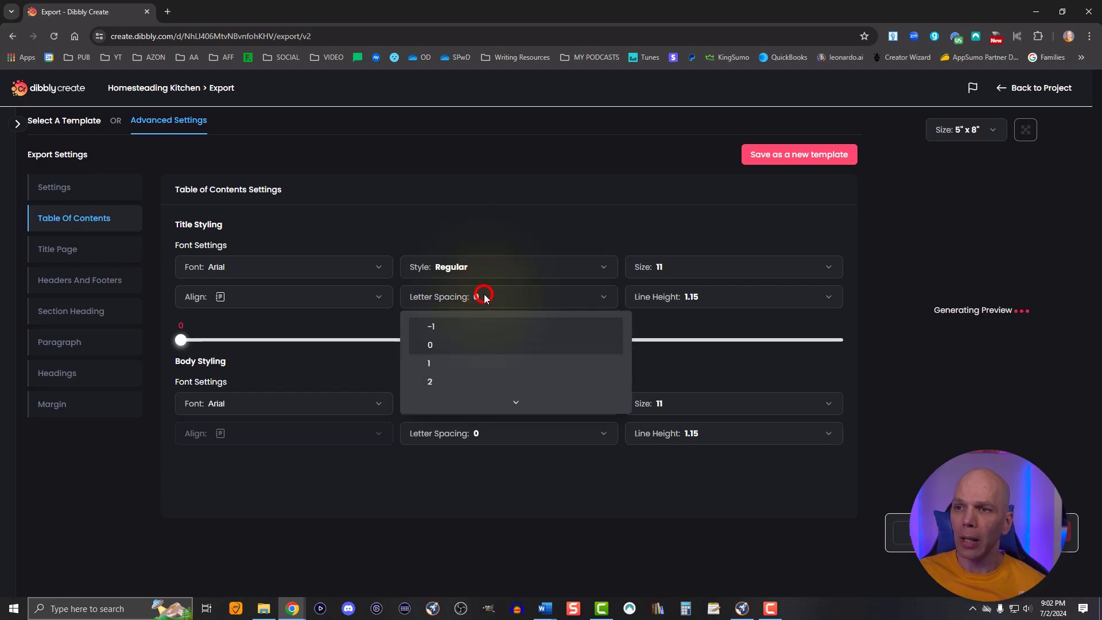
{"action": "left_click", "coordinate": [673, 298]}
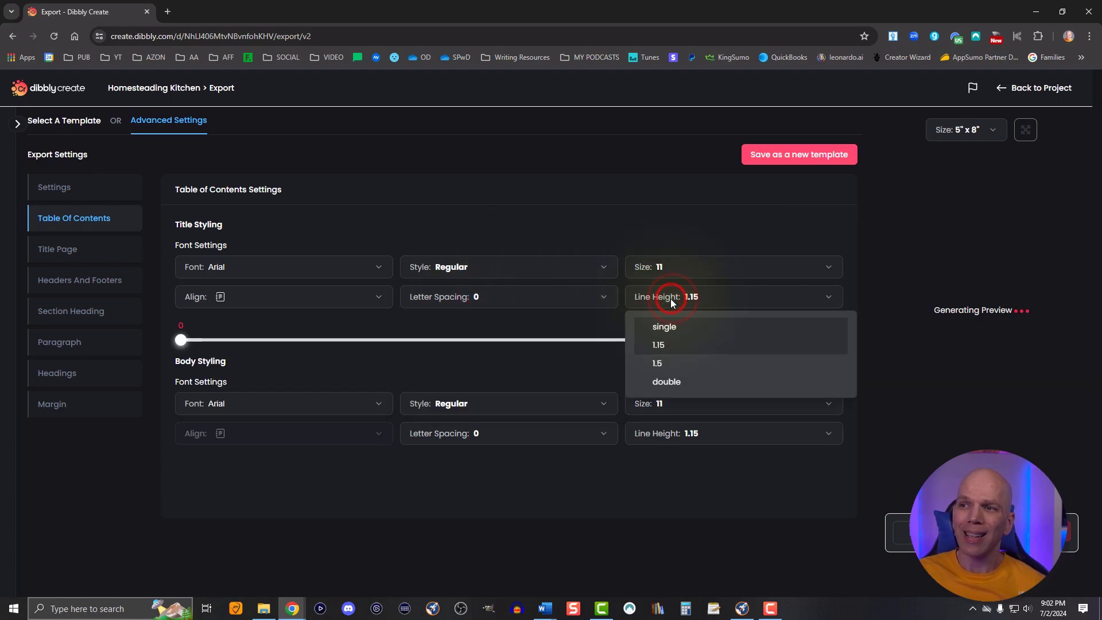
{"action": "left_click", "coordinate": [670, 298]}
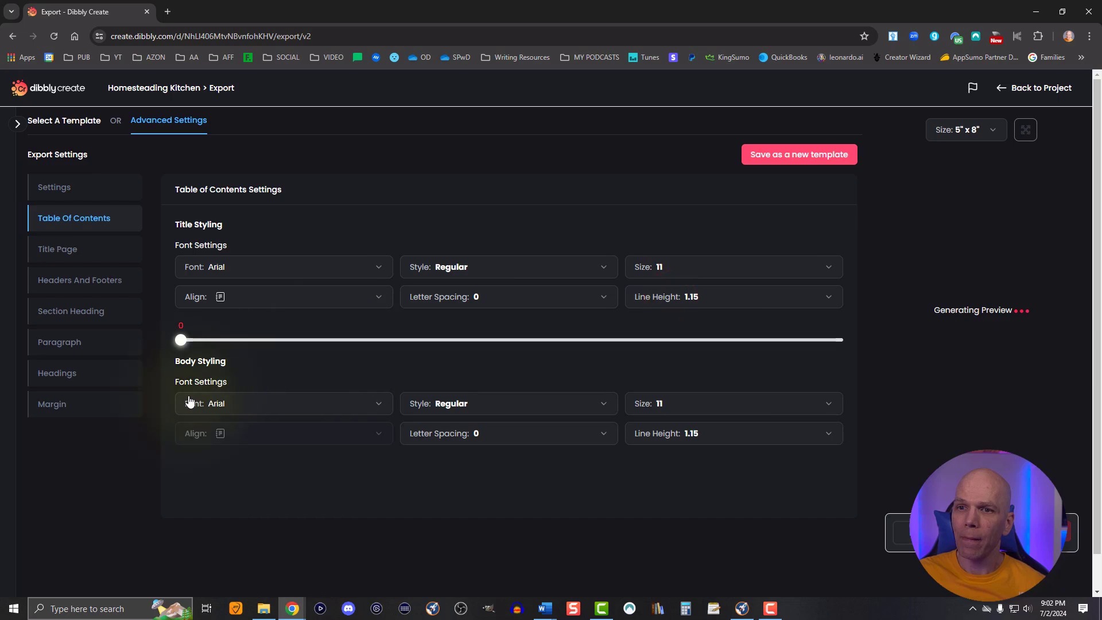
{"action": "left_click", "coordinate": [179, 342]}
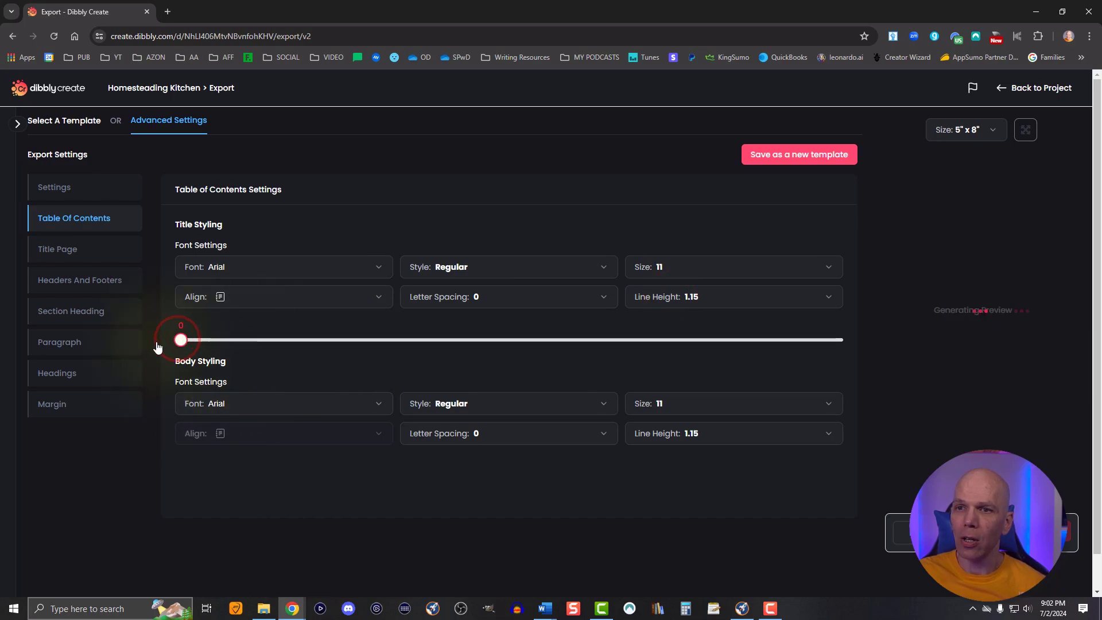
{"action": "left_click", "coordinate": [210, 404]}
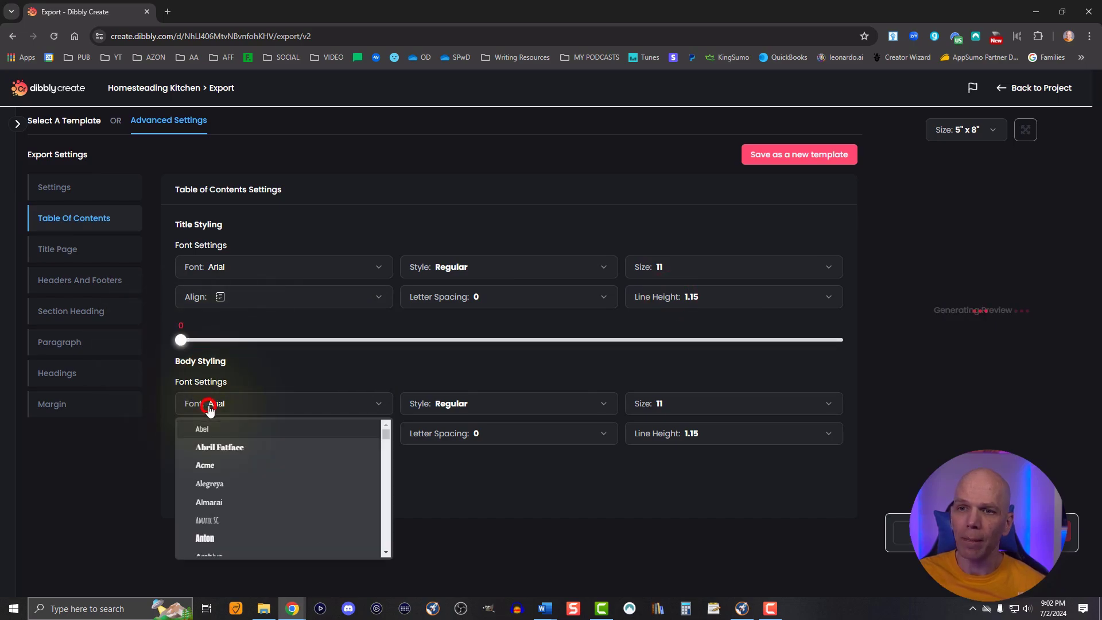
{"action": "left_click", "coordinate": [225, 404]}
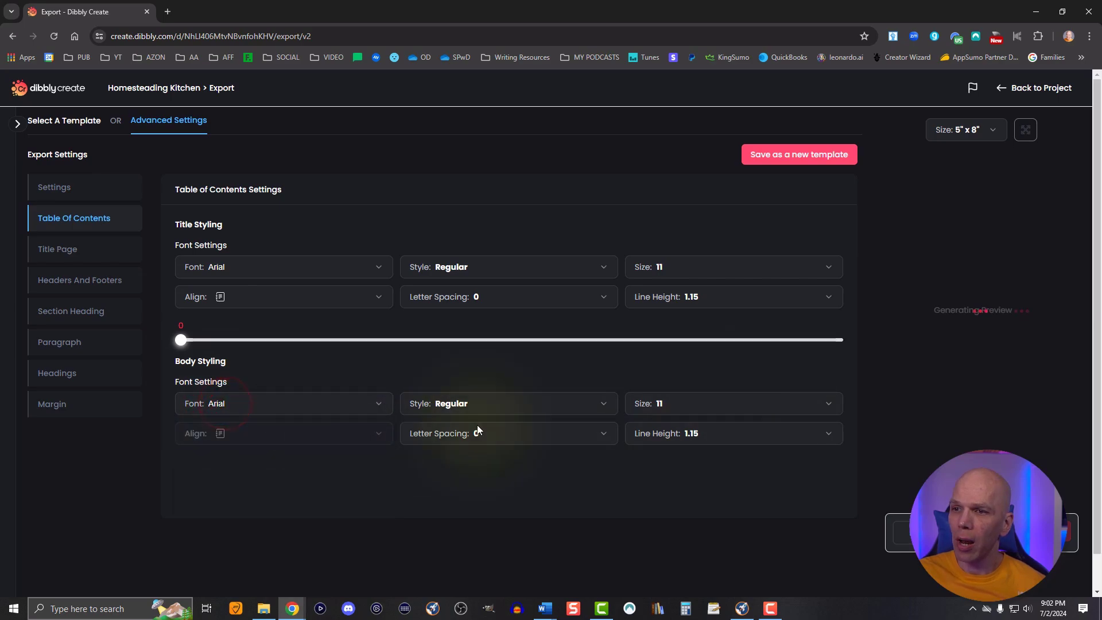
Fill in the title page with the title "Homesteading Kitchen" and the subtitle "The Homesteader’s Kitchen Companion"
{"action": "left_click", "coordinate": [70, 261]}
{"action": "left_click", "coordinate": [201, 246]}
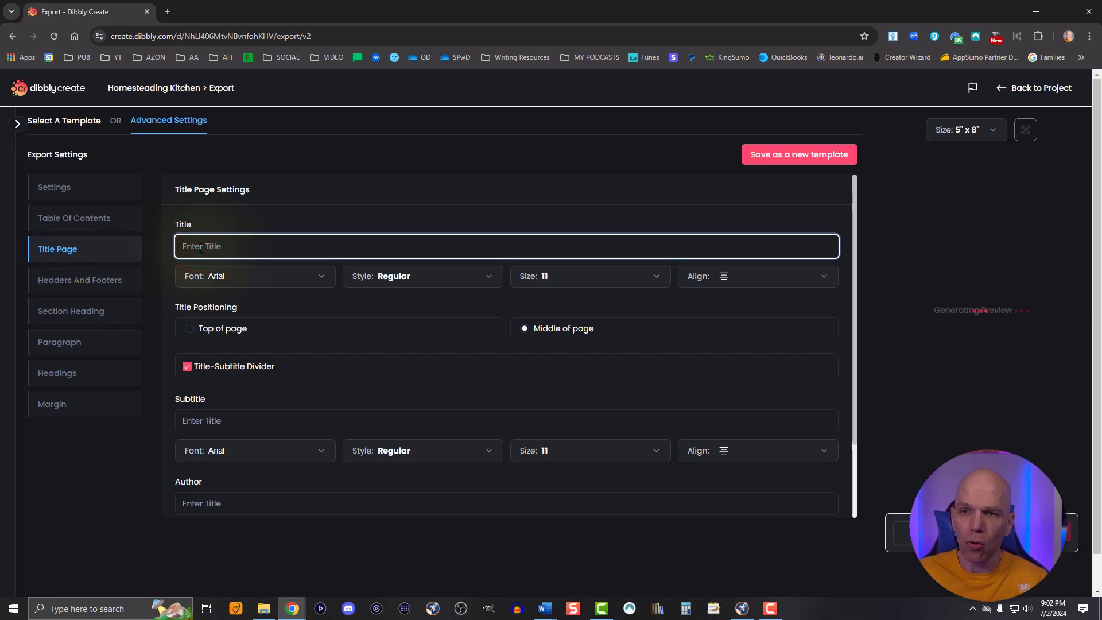
{"action": "type", "text": "Homesteading Kitchen"}
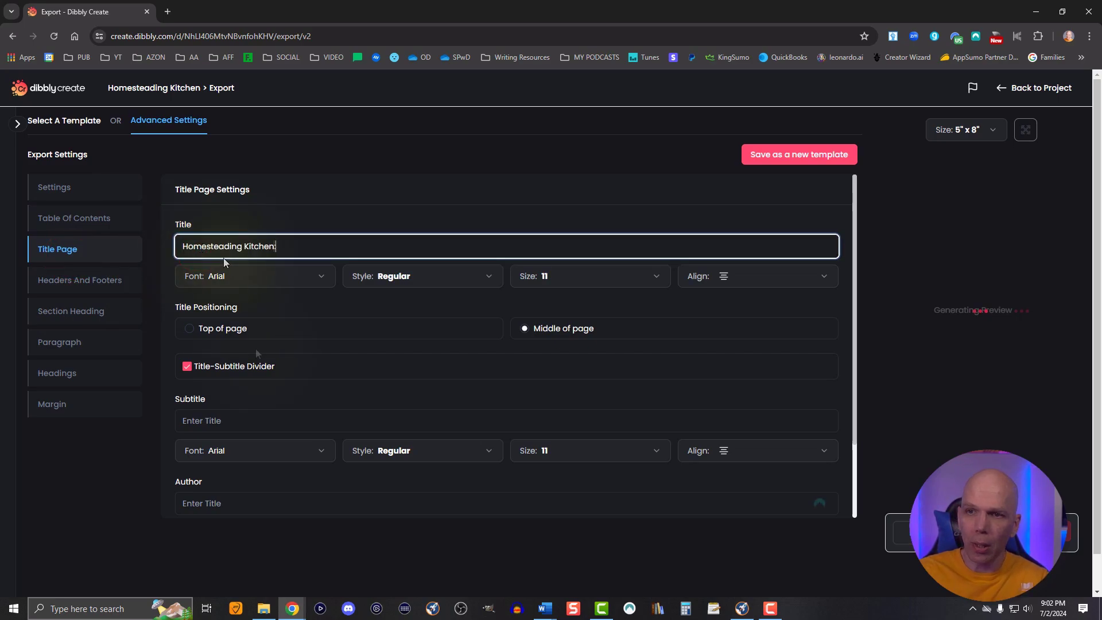
{"action": "left_click", "coordinate": [241, 420]}
{"action": "type", "text": "The Homesteader’s Kitchen Companion"}
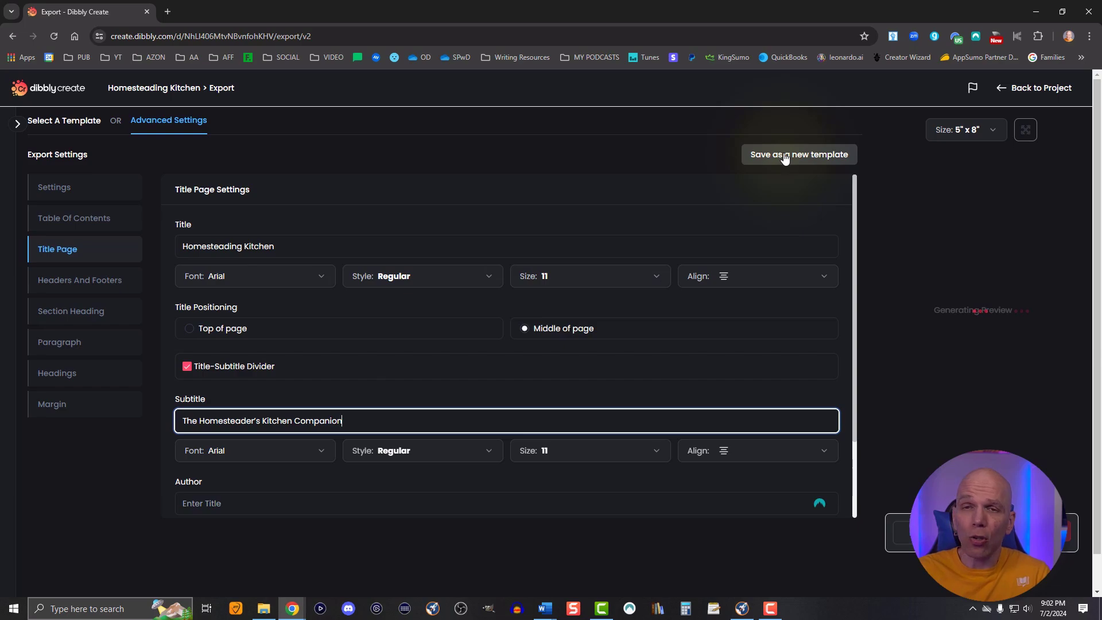
Try the header and footer layouts and choose the one with page numbers in the bottom outer corners of the pages
{"action": "left_click", "coordinate": [107, 281]}
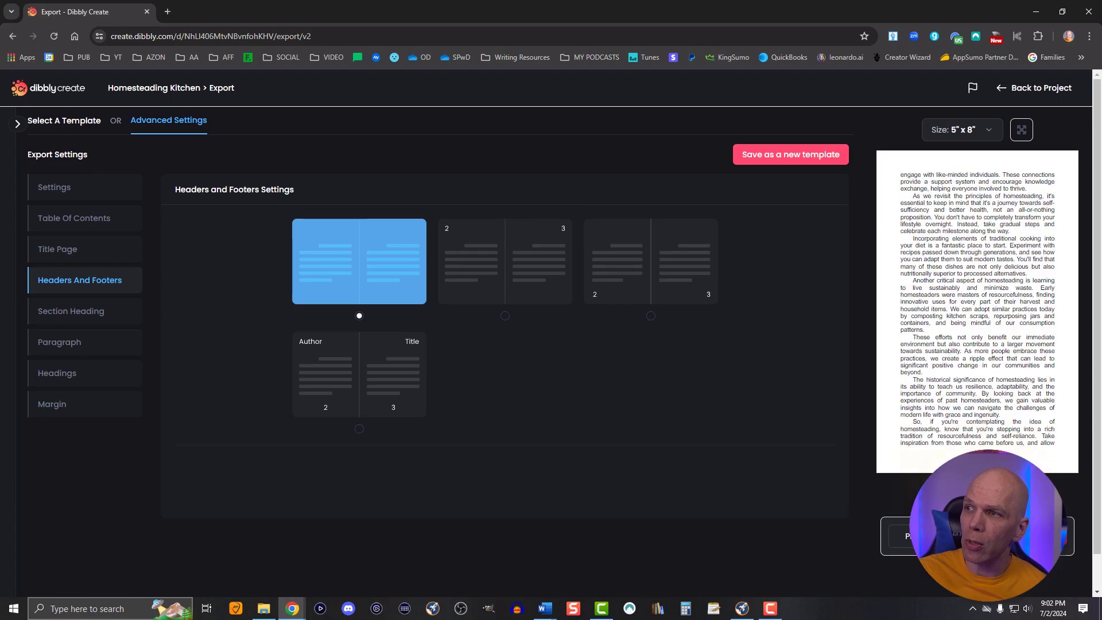
{"action": "left_click", "coordinate": [343, 367]}
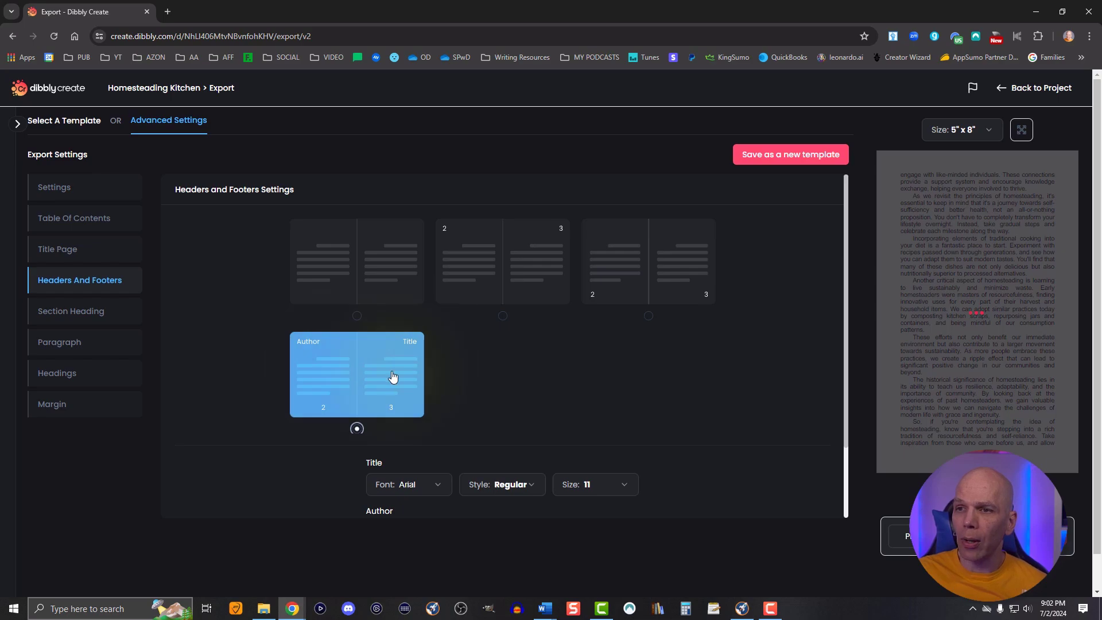
{"action": "left_click", "coordinate": [492, 277]}
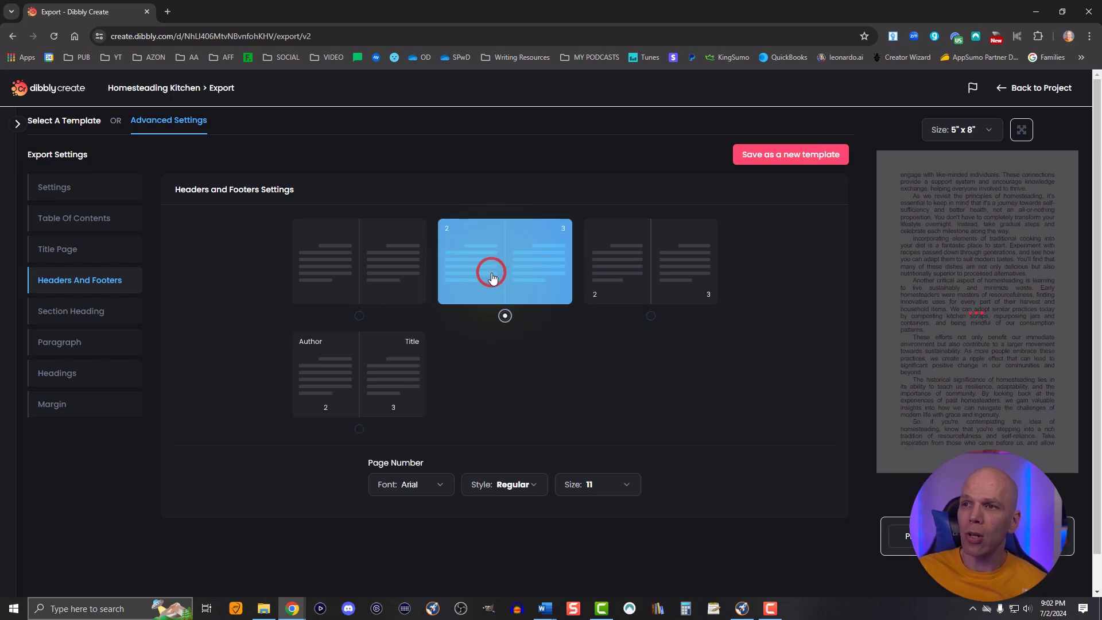
{"action": "left_click", "coordinate": [628, 293]}
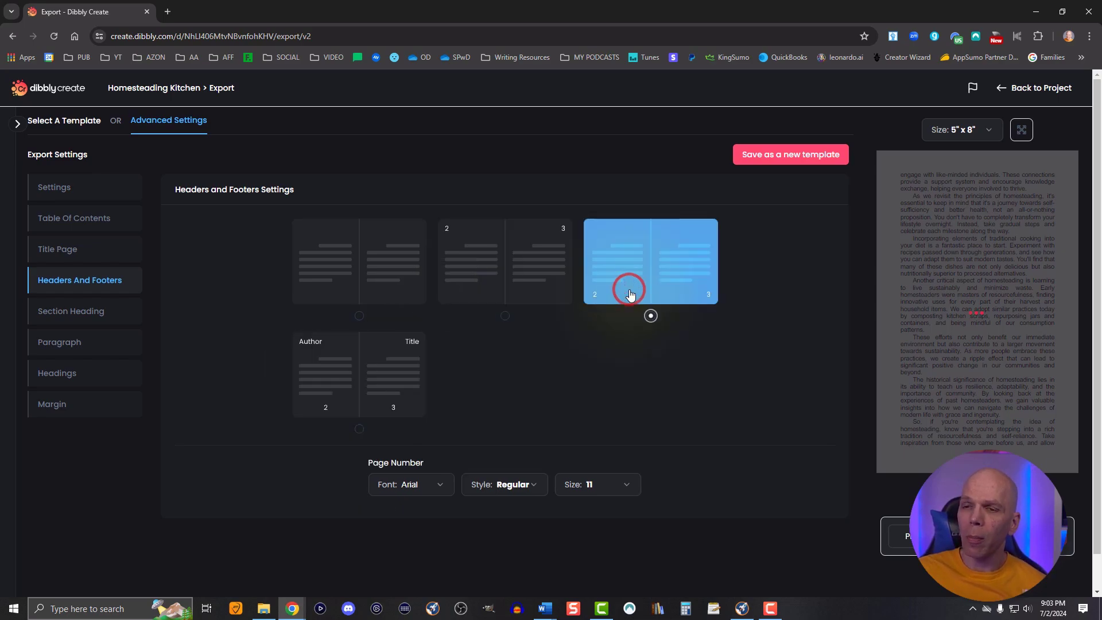
Review the Section Heading, Paragraph, Headings and Margin export settings, trying the first-sentence options Drop Caps and Lead in small caps
{"action": "left_click", "coordinate": [46, 320]}
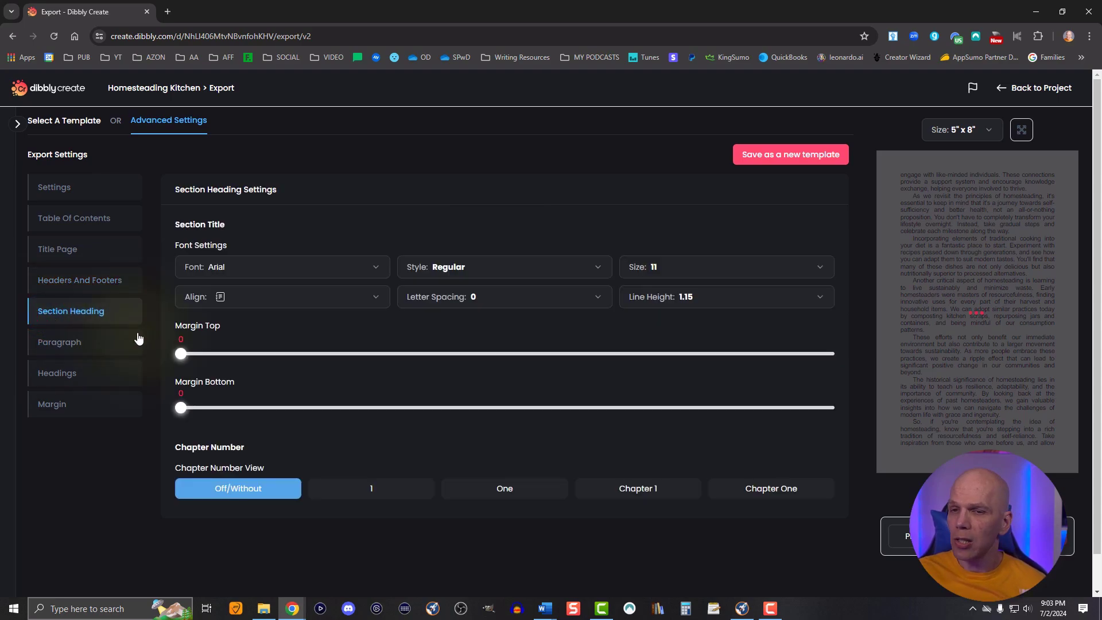
{"action": "left_click", "coordinate": [96, 346]}
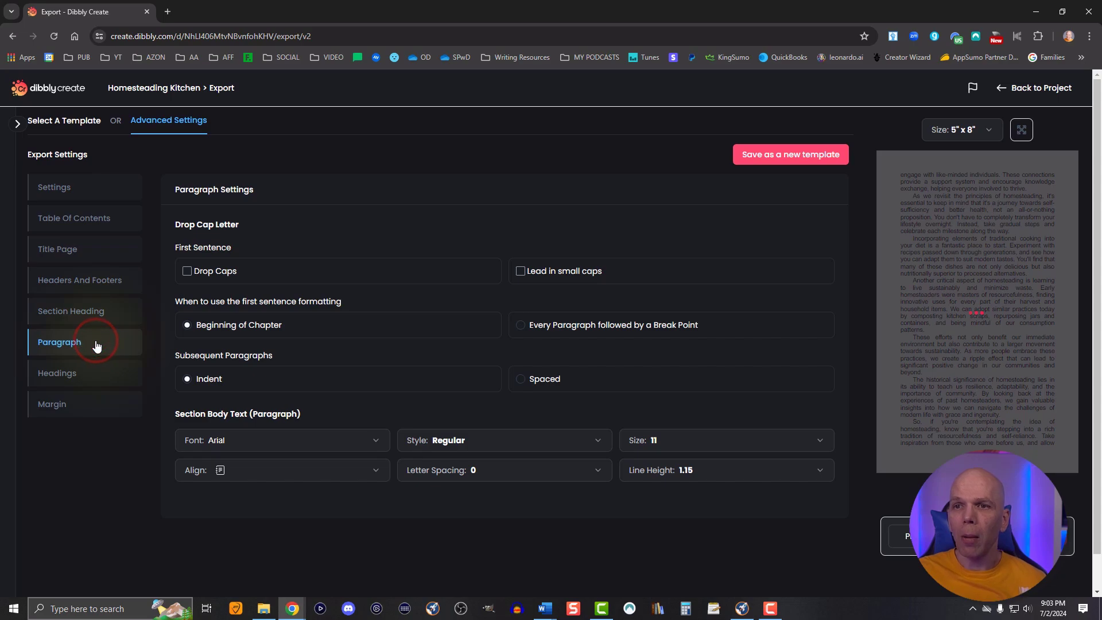
{"action": "left_click", "coordinate": [185, 272]}
{"action": "left_click", "coordinate": [518, 272]}
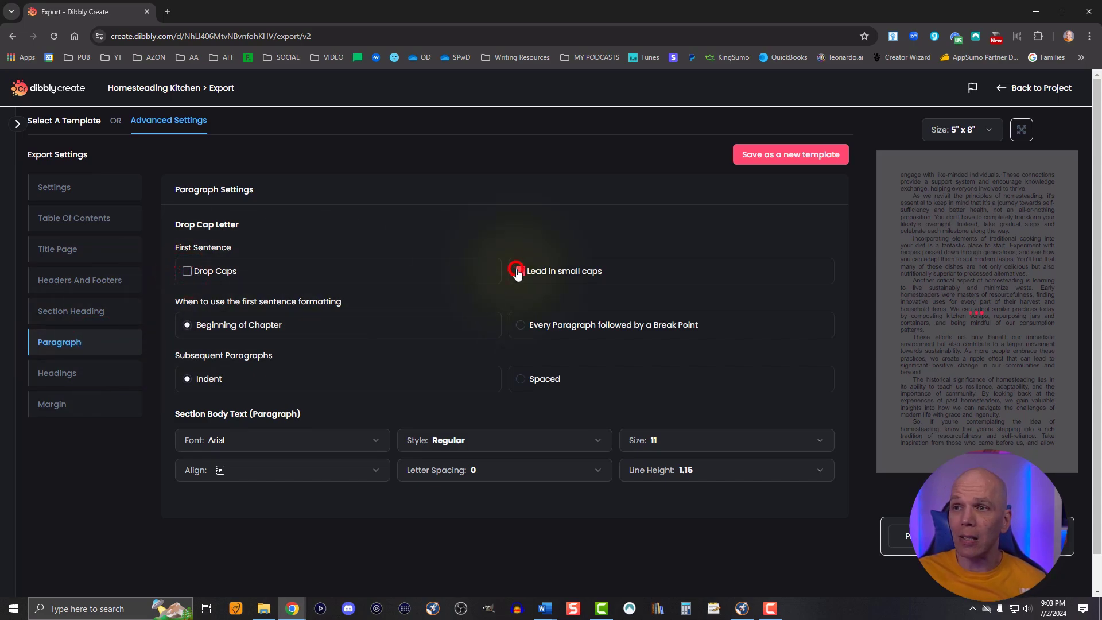
{"action": "left_click", "coordinate": [517, 272]}
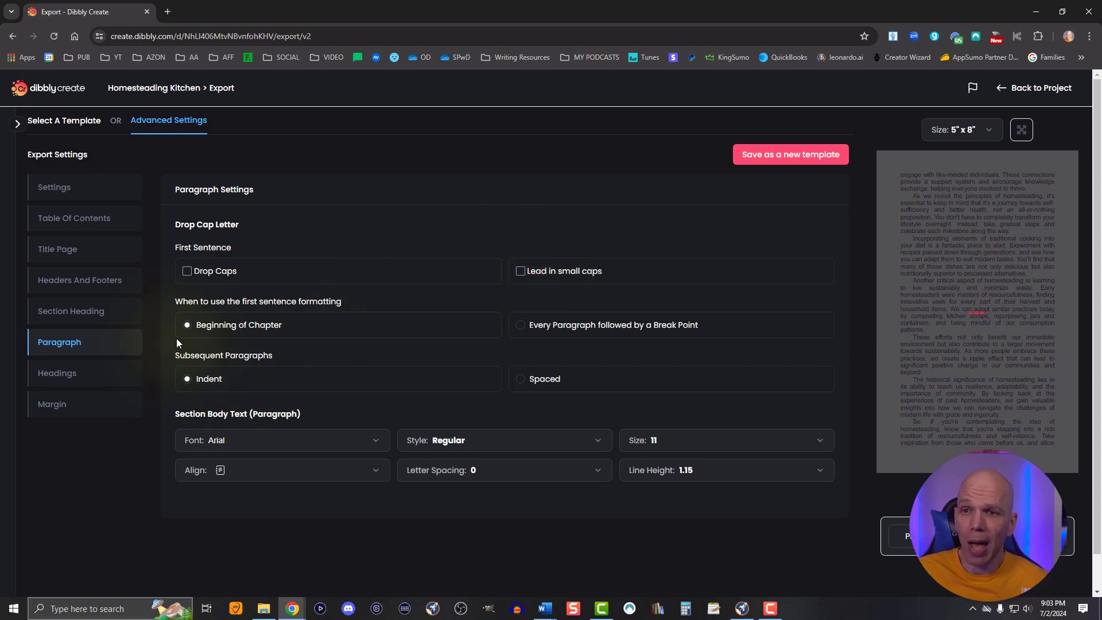
{"action": "left_click", "coordinate": [72, 376]}
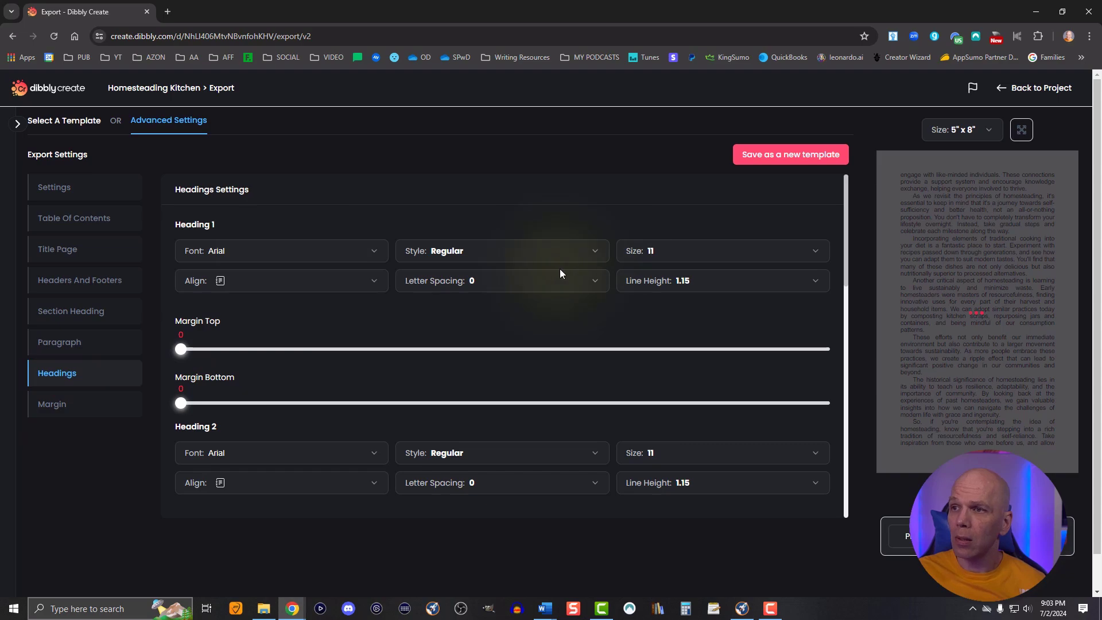
{"action": "left_click", "coordinate": [86, 409]}
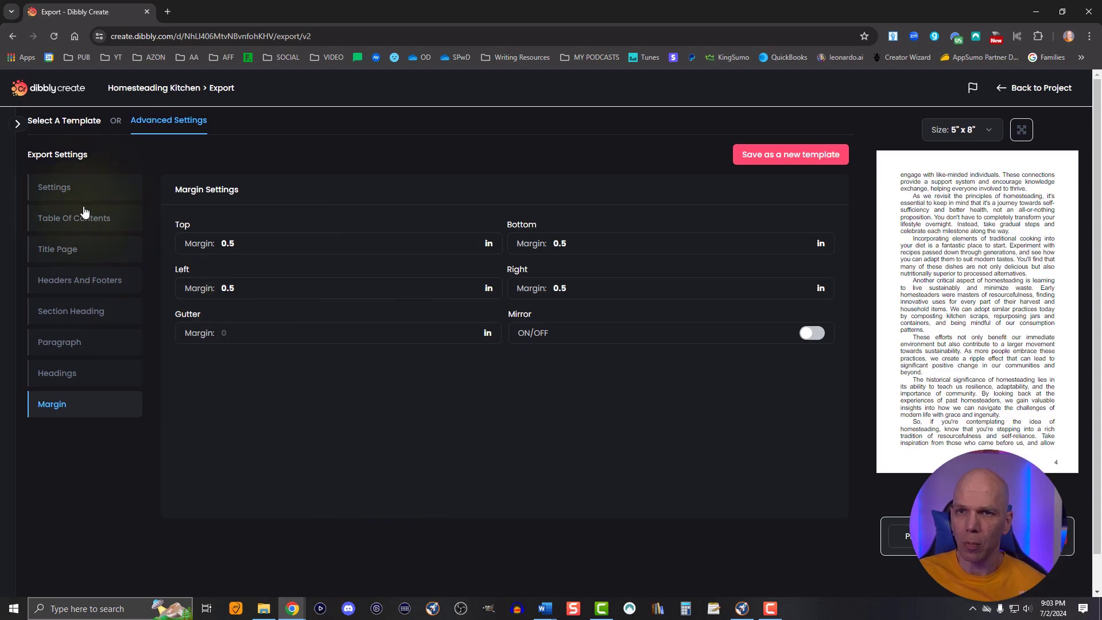
Return to the project, open Export v1 and try exporting the manuscript as a Word (.docx) file
{"action": "left_click", "coordinate": [1026, 96]}
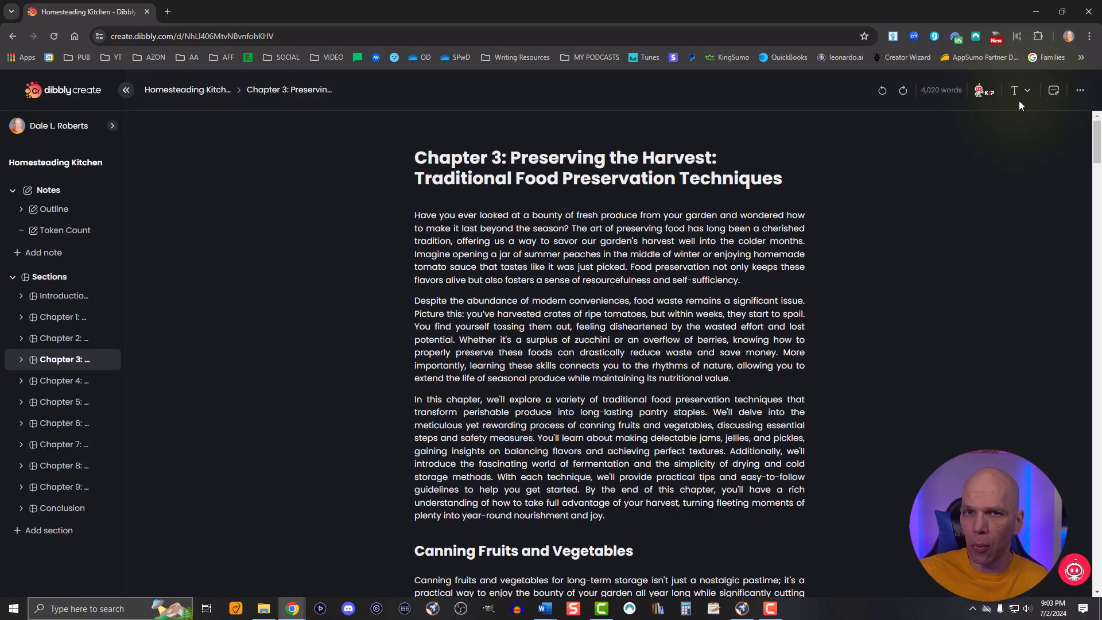
{"action": "left_click", "coordinate": [1078, 91]}
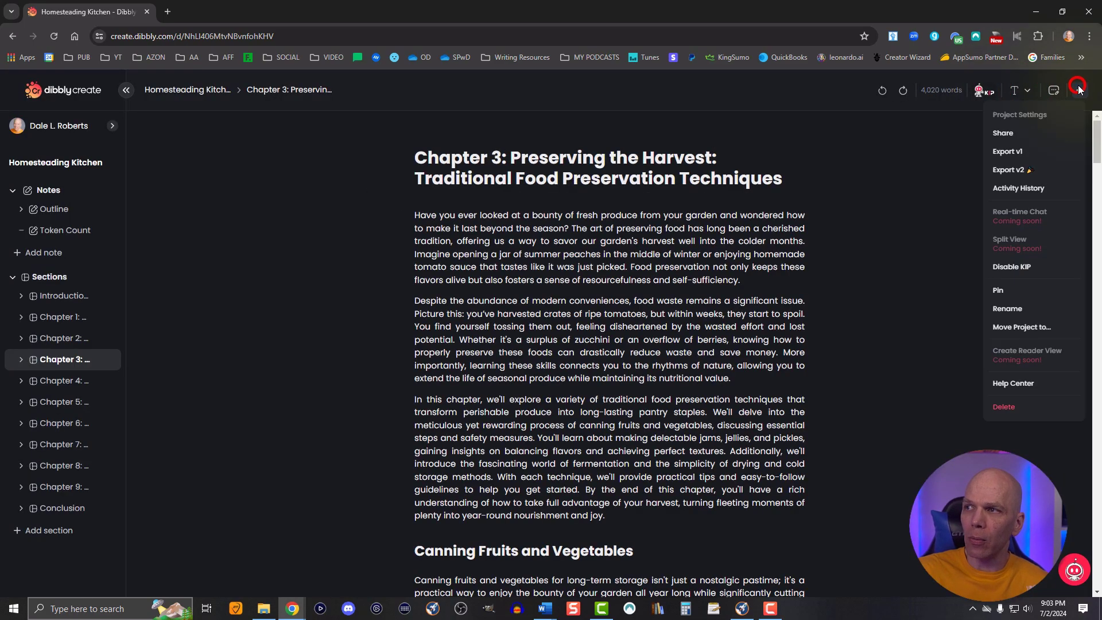
{"action": "left_click", "coordinate": [1030, 152]}
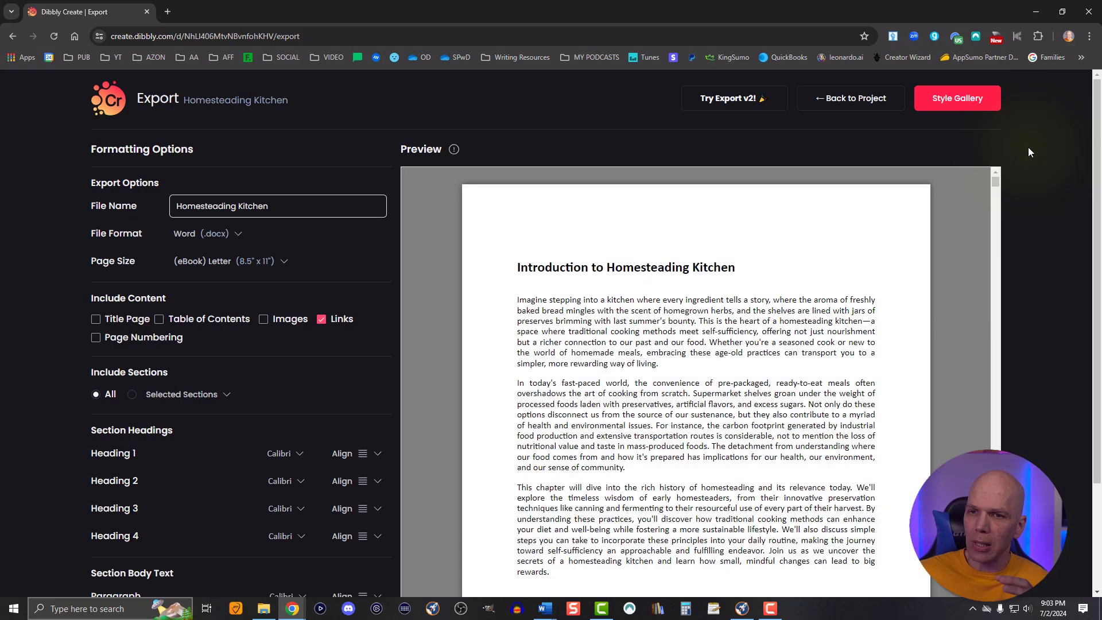
{"action": "scroll", "coordinate": [310, 482], "scroll_direction": "down", "scroll_amount": 2}
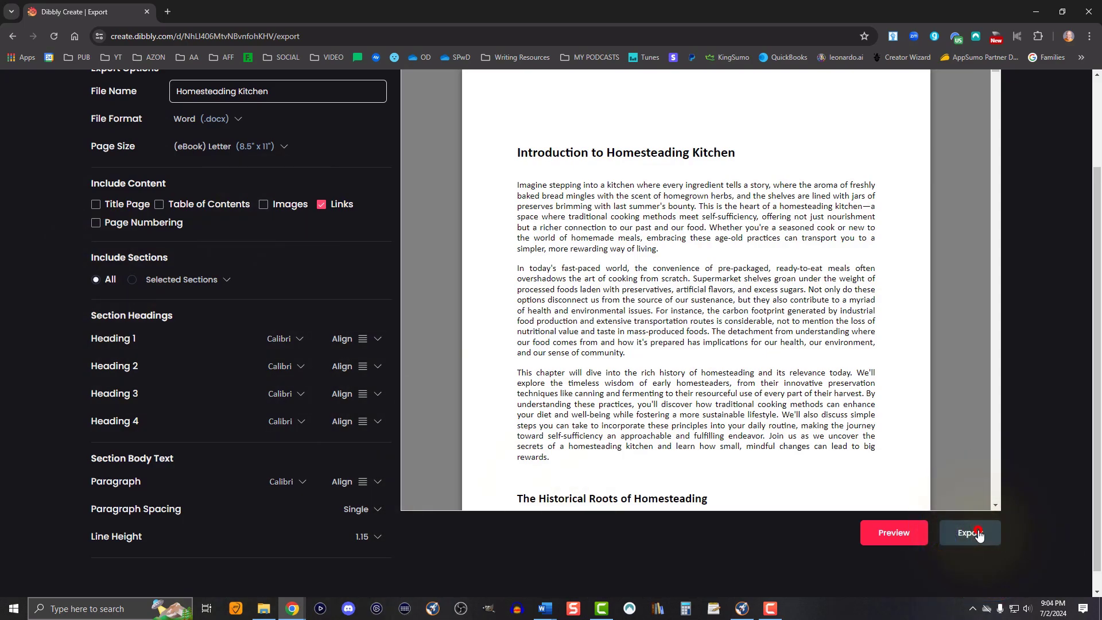
{"action": "left_click", "coordinate": [977, 533]}
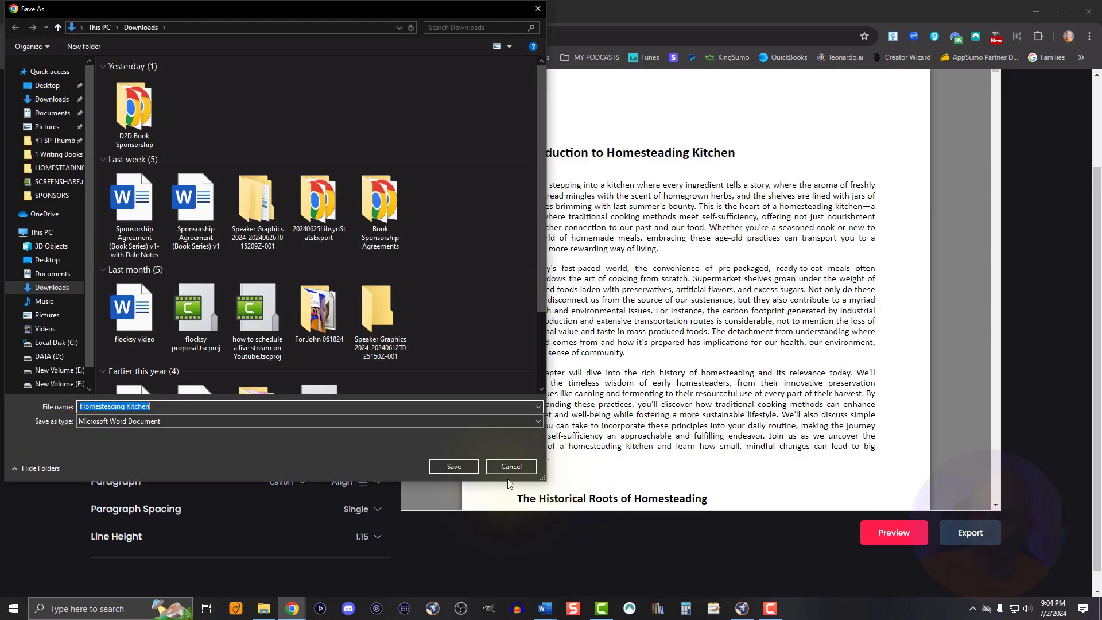
{"action": "left_click", "coordinate": [509, 464]}
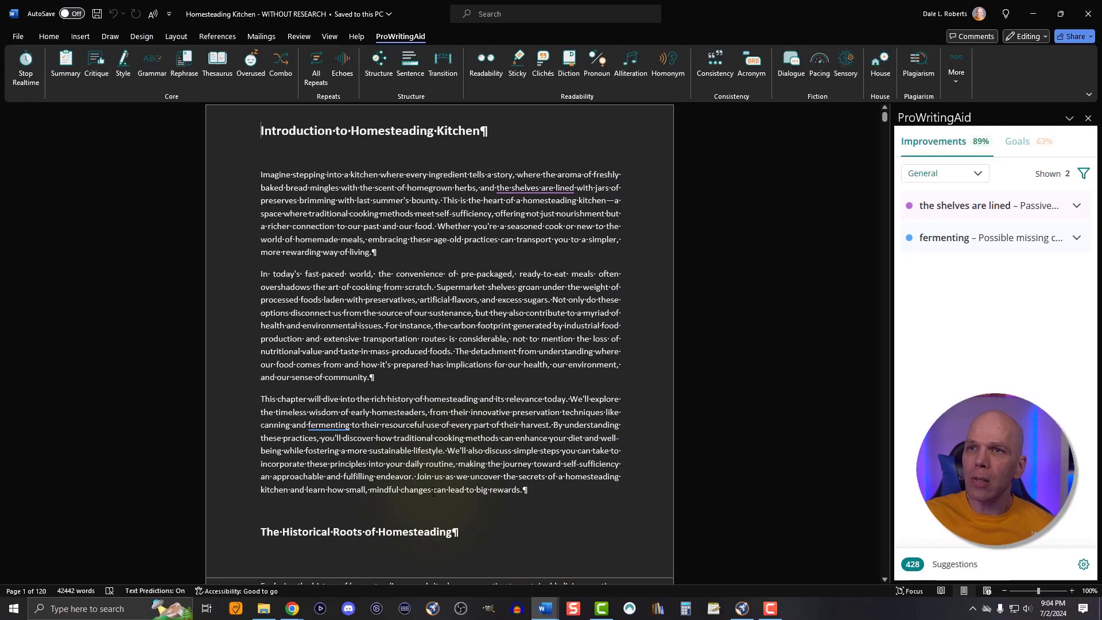
In Word, view the "Homesteading Kitchen - WITHOUT RESEARCH" introduction enlarged, and switch to the "Homesteading Kitchen - WITH RESEARCH" document
{"action": "scroll", "coordinate": [478, 412], "scroll_direction": "up", "scroll_amount": 5}
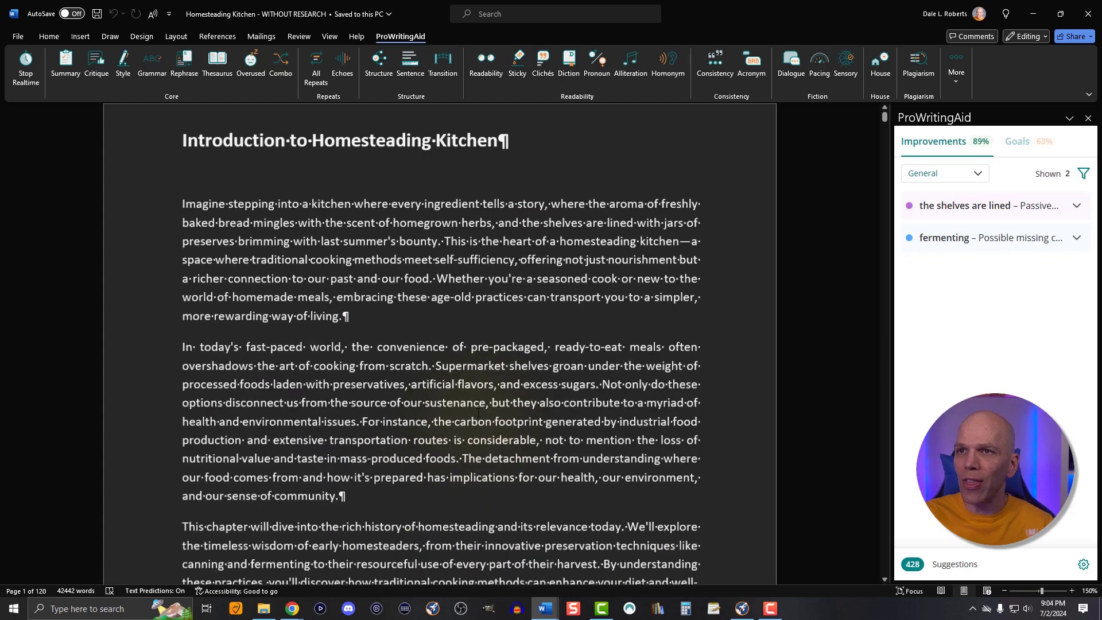
{"action": "scroll", "coordinate": [477, 412], "scroll_direction": "up", "scroll_amount": 1}
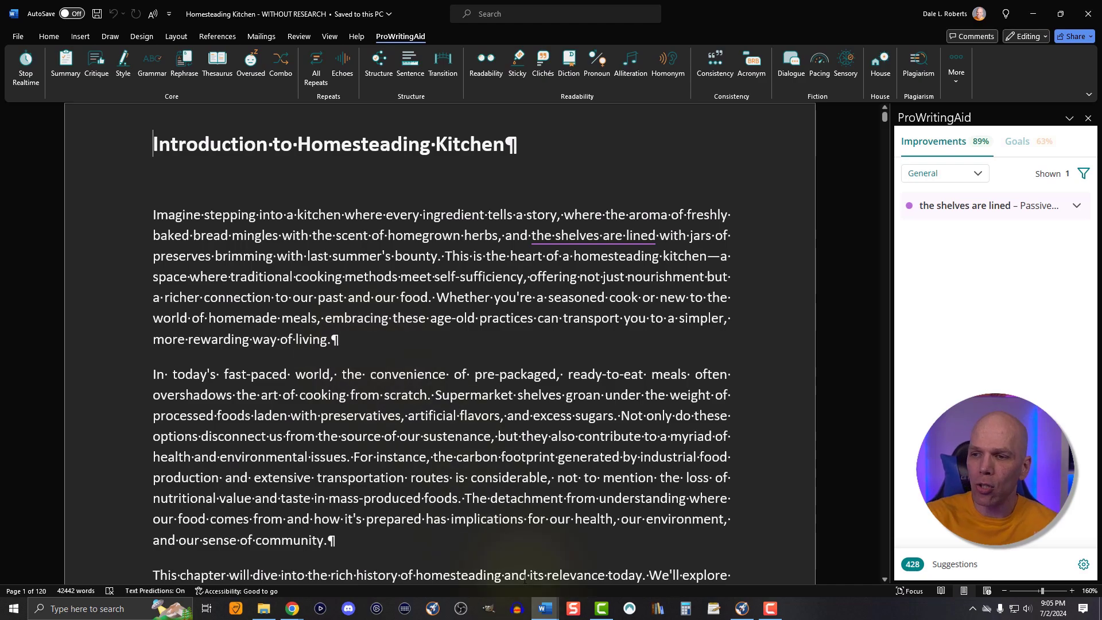
{"action": "left_click", "coordinate": [545, 609]}
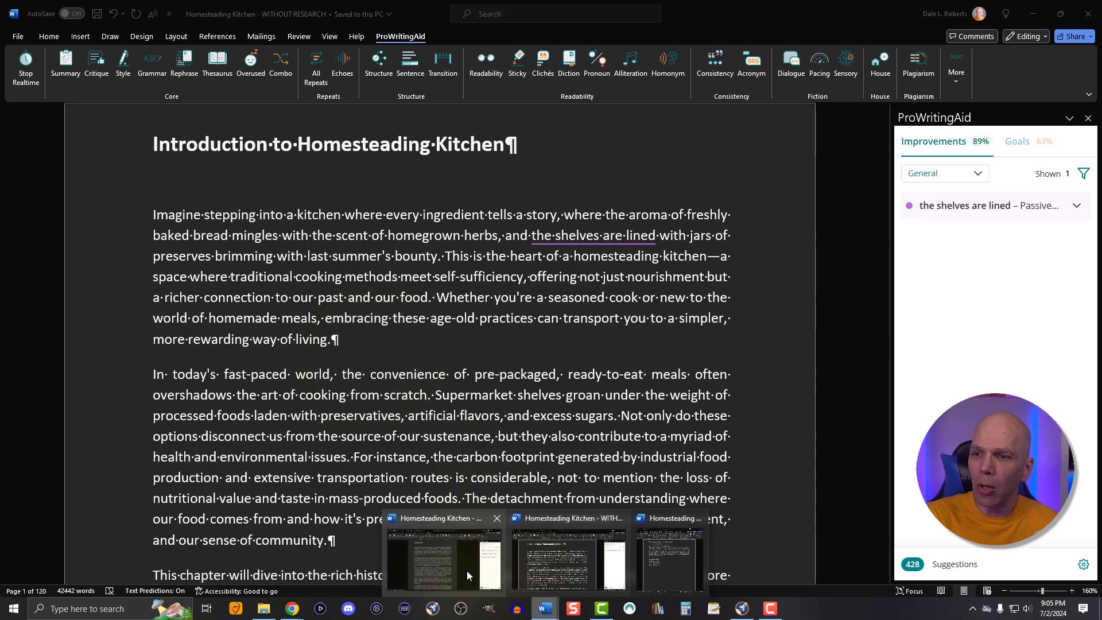
{"action": "left_click", "coordinate": [586, 573]}
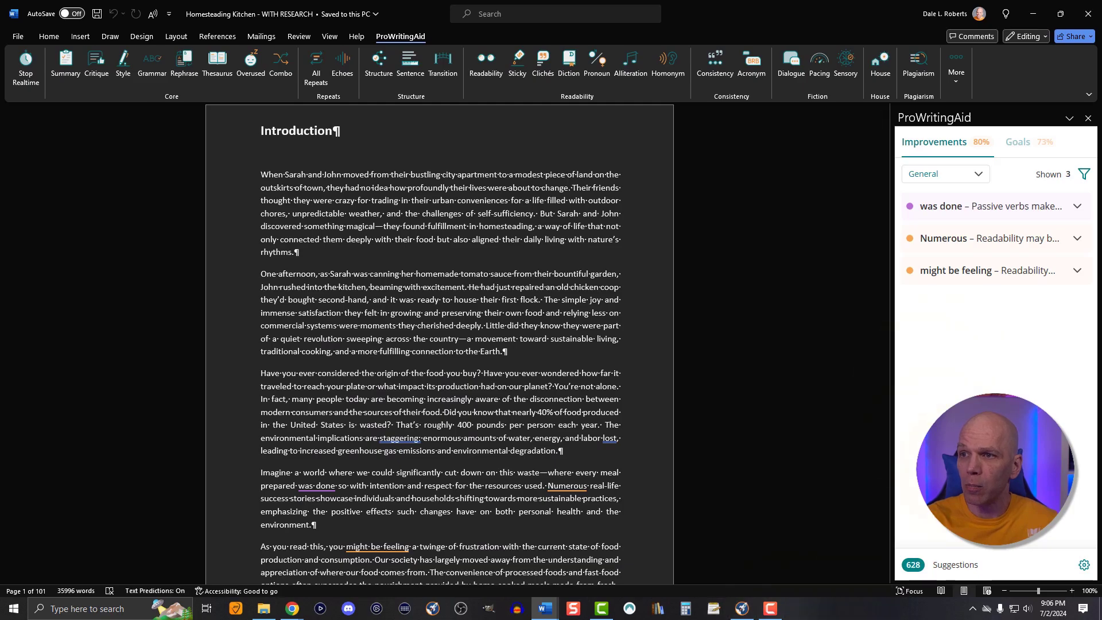
Compare the ProWritingAid suggestions for the "WITH RESEARCH" and "WITHOUT RESEARCH" manuscripts at enlarged view, and return to Dibbly Create
{"action": "scroll", "coordinate": [701, 430], "scroll_direction": "up", "scroll_amount": 4, "text": "ctrl"}
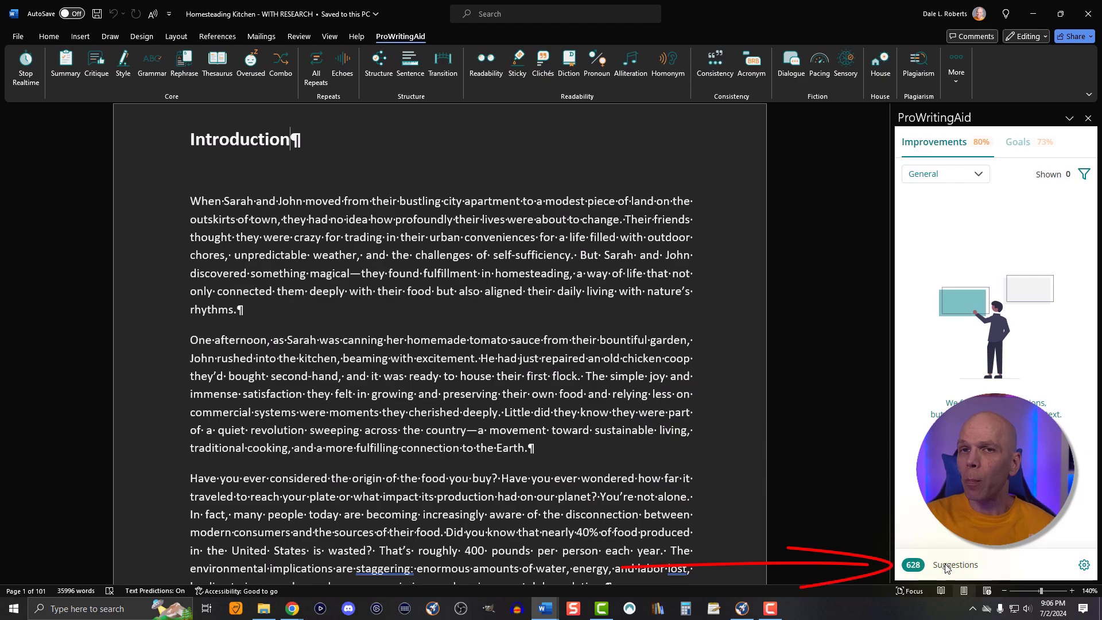
{"action": "left_click", "coordinate": [1032, 13]}
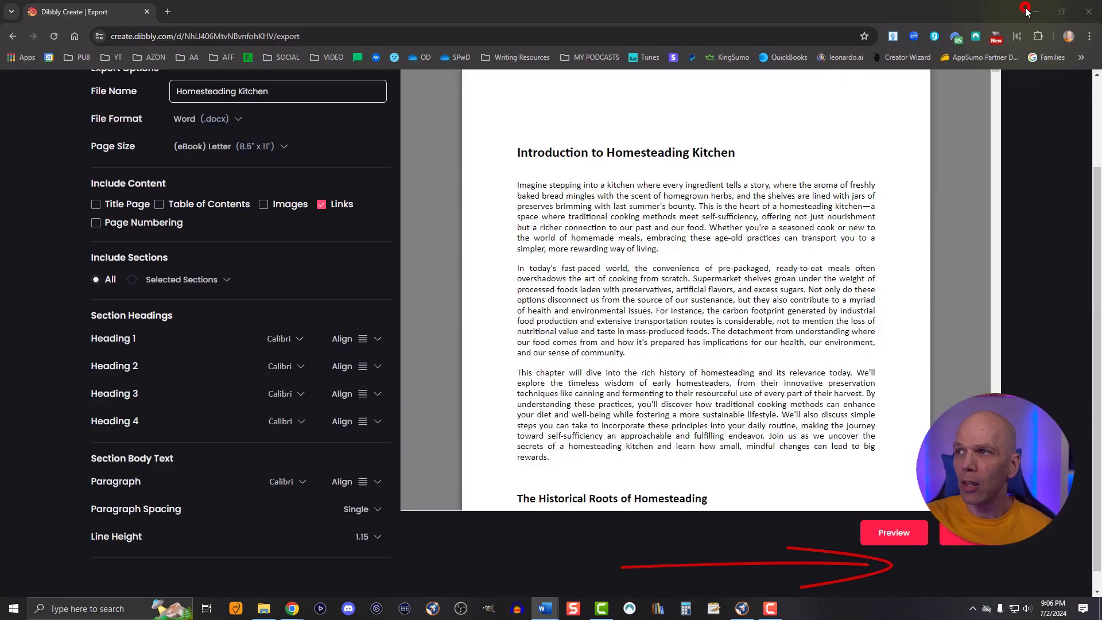
{"action": "left_click", "coordinate": [542, 608]}
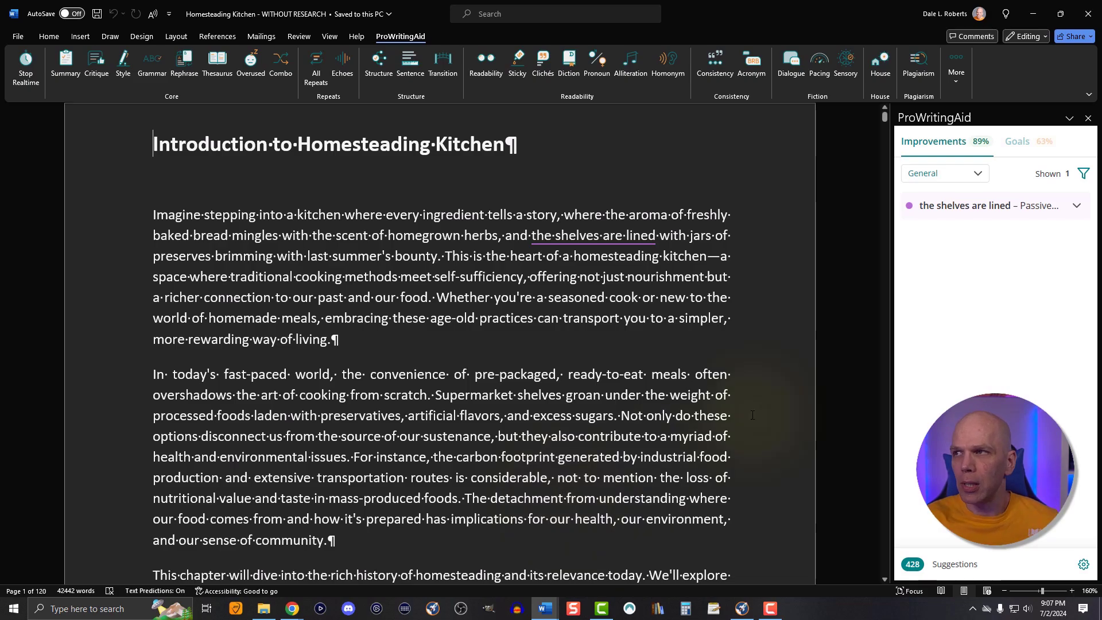
{"action": "left_click", "coordinate": [1027, 12]}
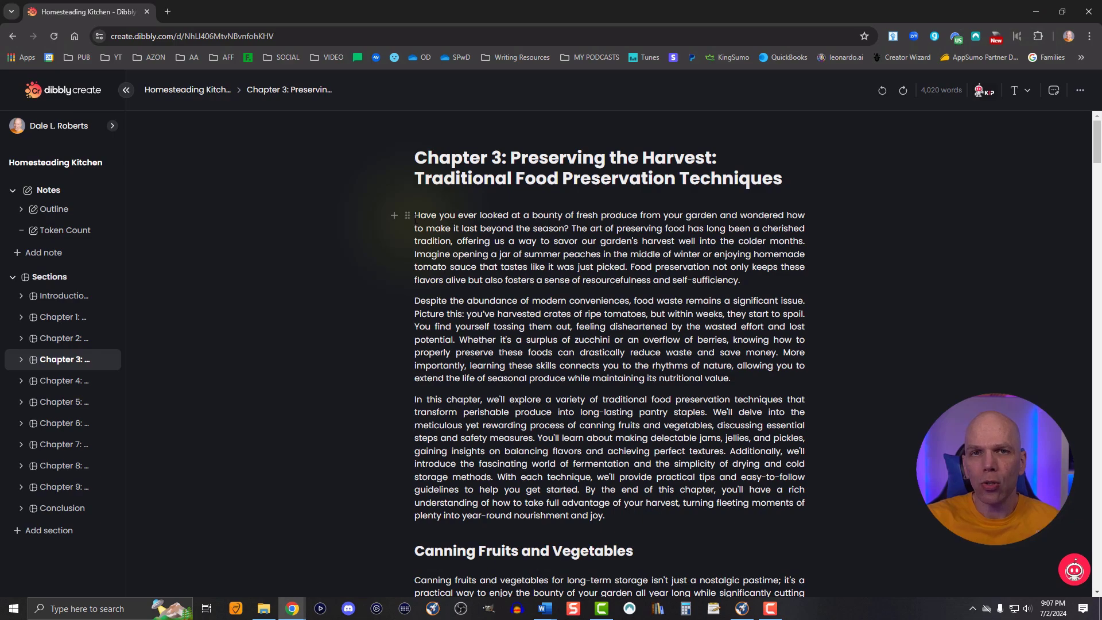
Try KIP's Grammar Correction on the opening sentence of Chapter 3, request another attempt and dismiss the suggestion without replacing the text
{"action": "left_click_drag", "start_coordinate": [416, 218], "coordinate": [569, 228]}
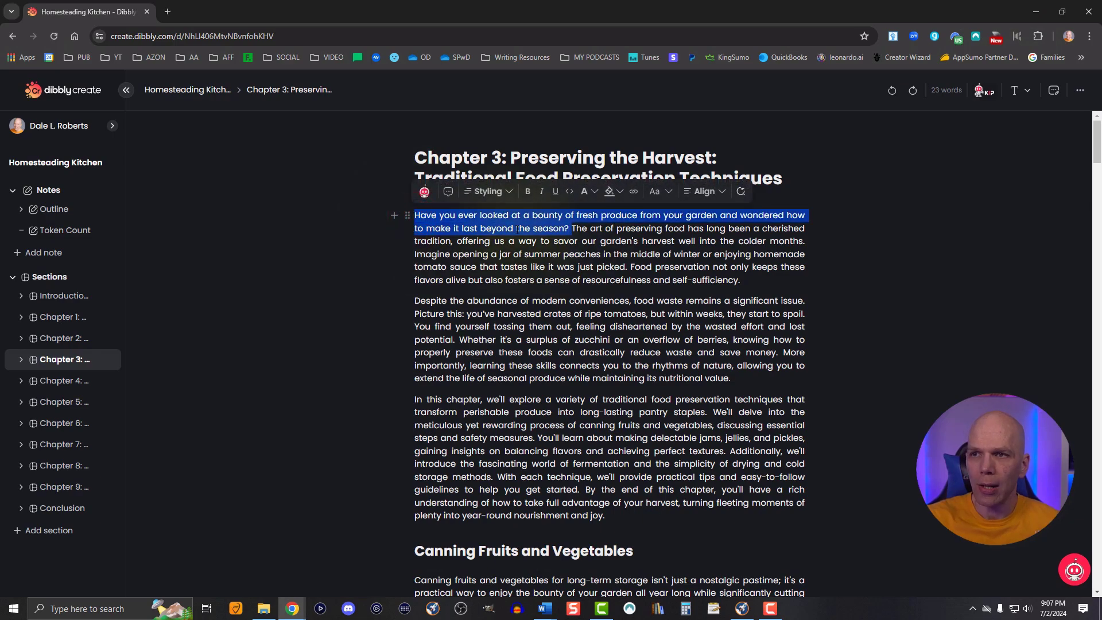
{"action": "left_click", "coordinate": [425, 192]}
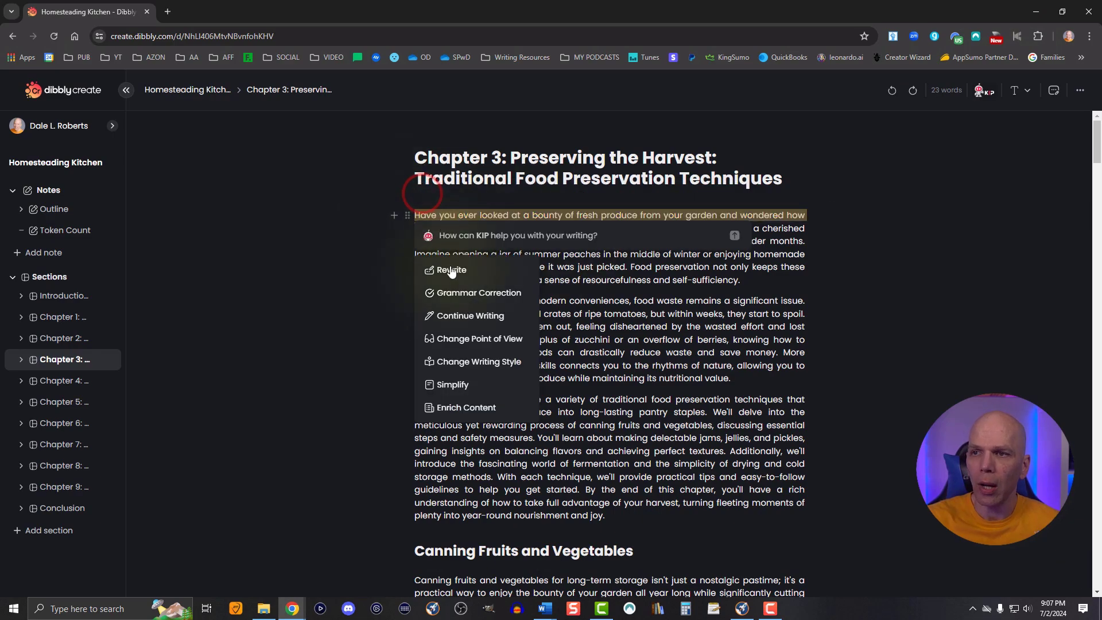
{"action": "left_click", "coordinate": [459, 292]}
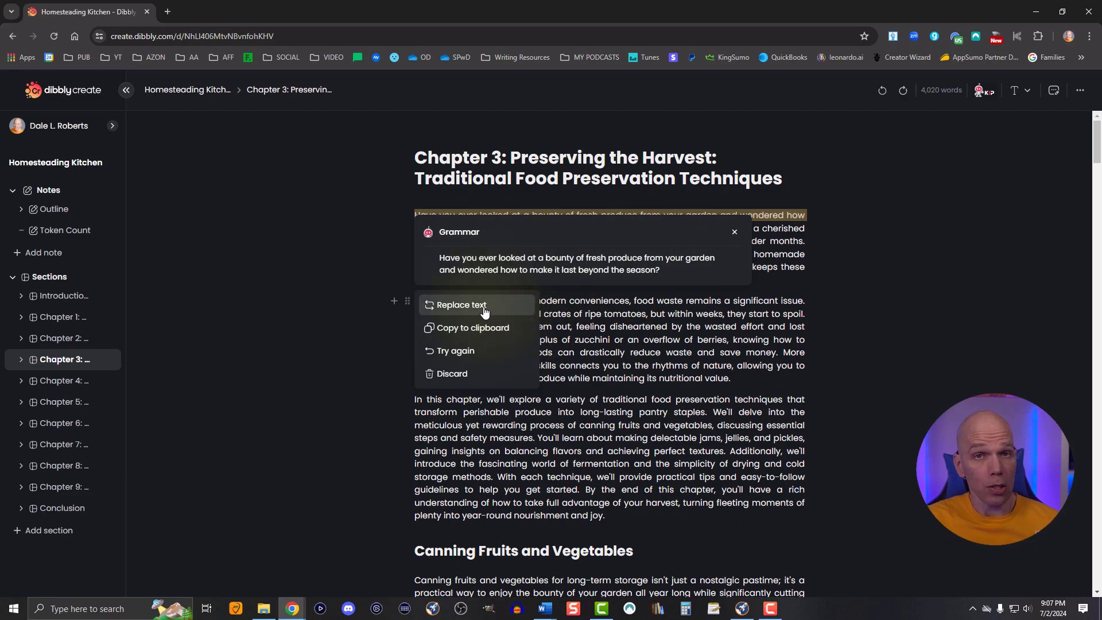
{"action": "left_click", "coordinate": [460, 347]}
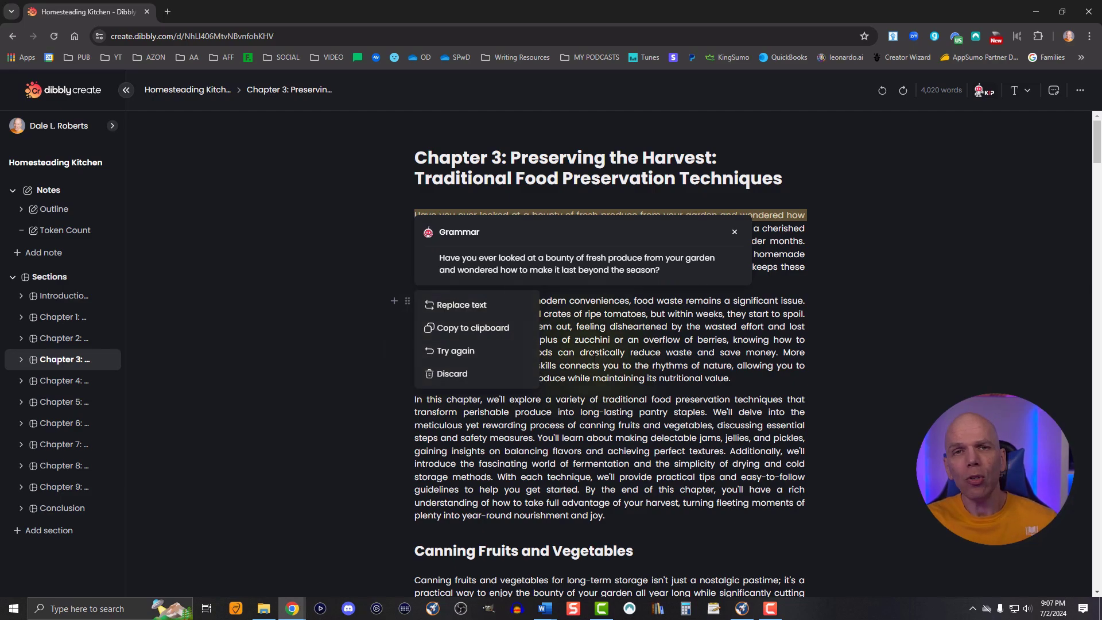
{"action": "left_click", "coordinate": [594, 354]}
Select the text of Chapter 3's first paragraph from "tradition, offering us a way" through "self-sufficiency."
{"action": "left_click", "coordinate": [743, 278]}
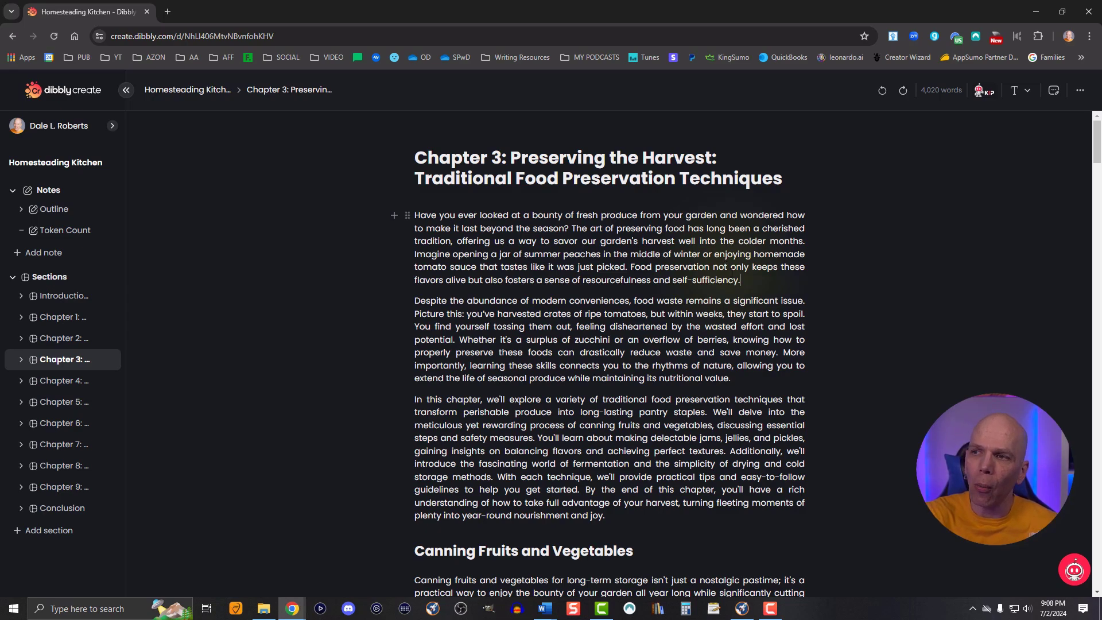
{"action": "left_click_drag", "start_coordinate": [740, 280], "coordinate": [427, 241]}
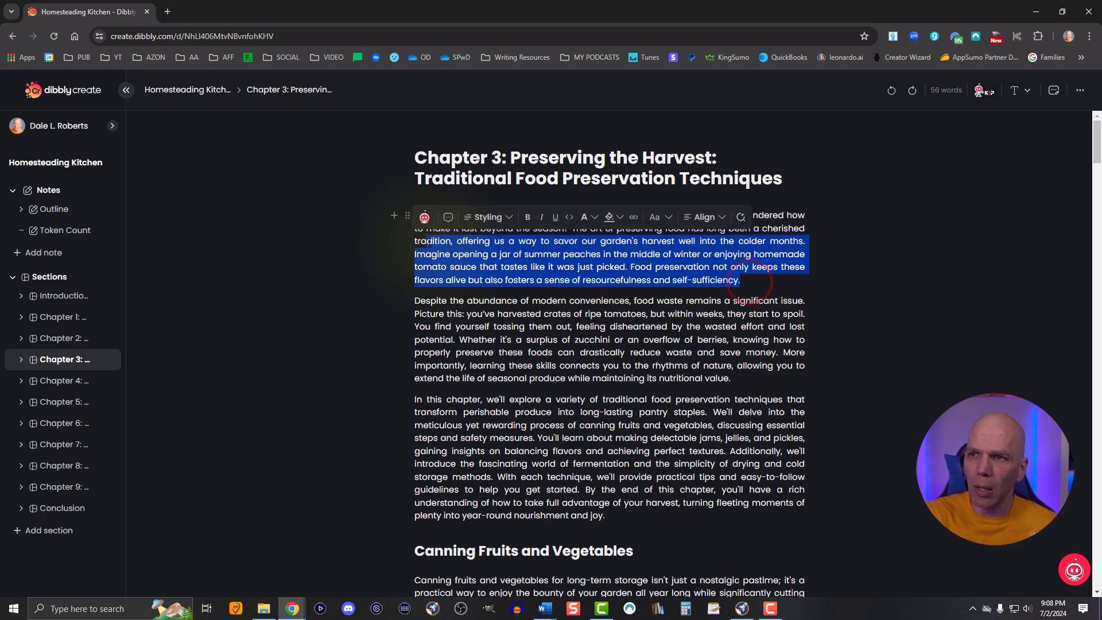